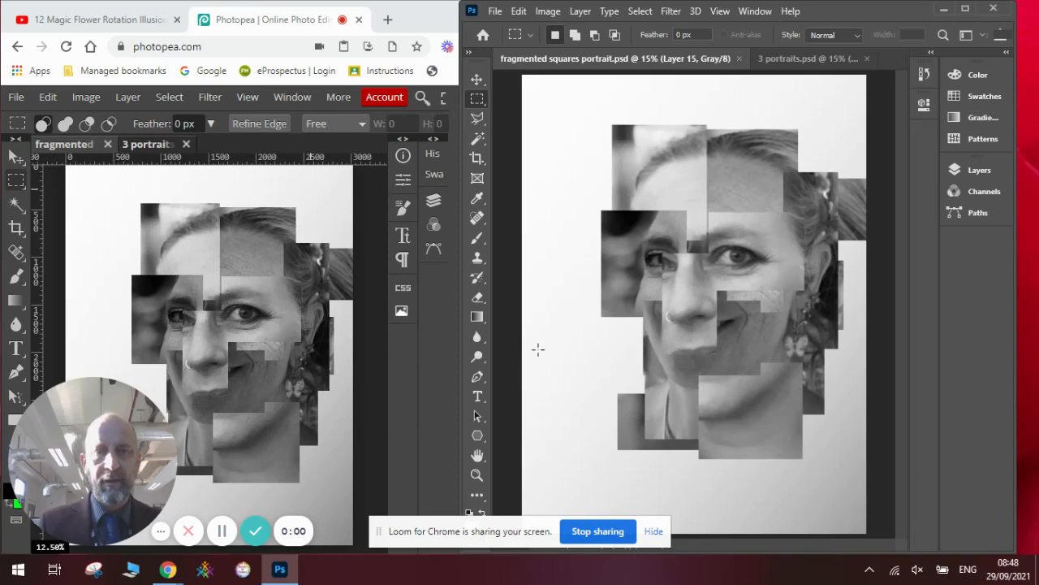
Step: Switch to the 3 portraits.psd document and bring up its Layers panel
left_click(654, 532)
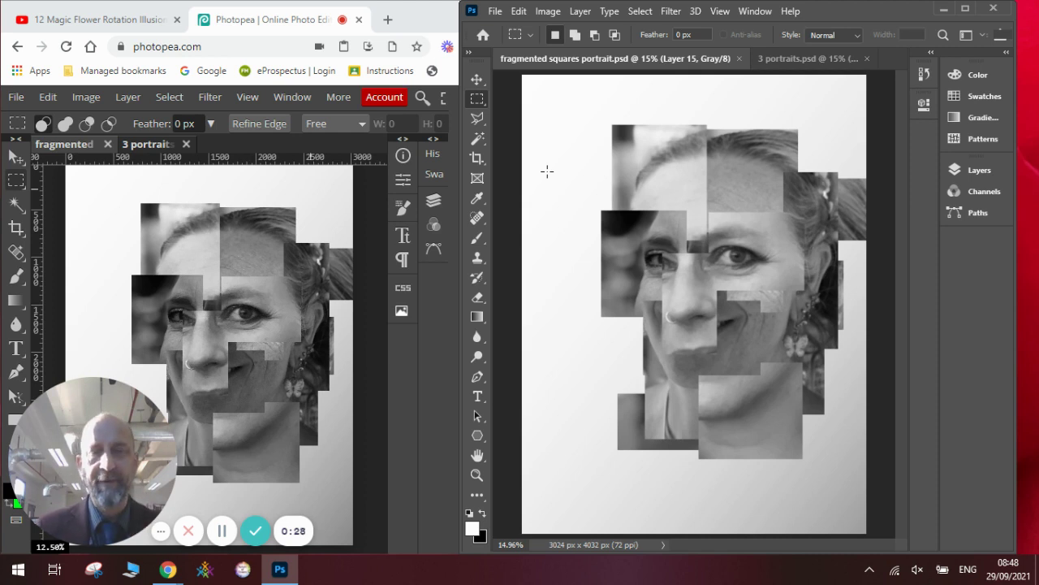
left_click(791, 64)
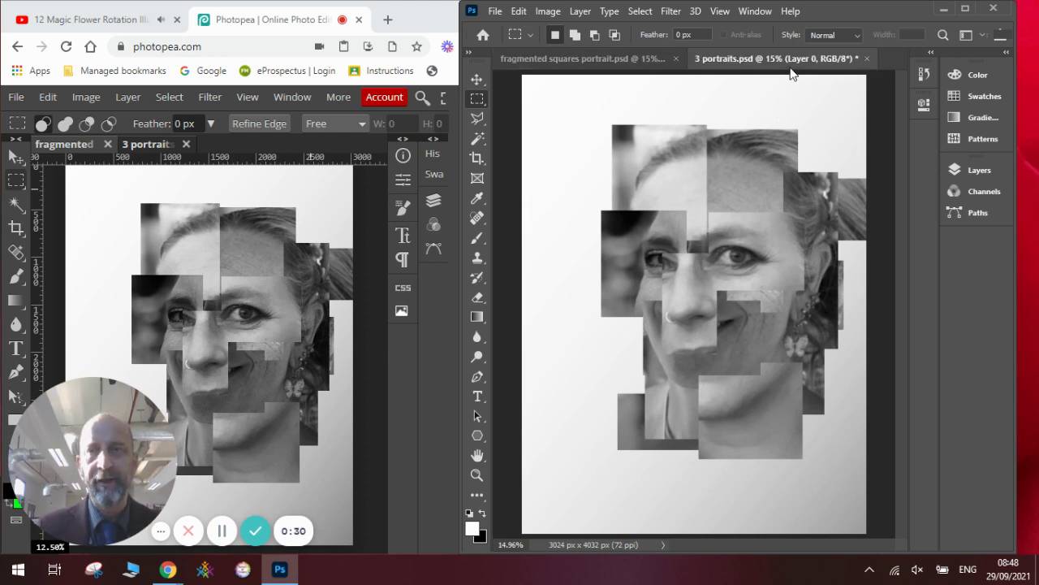
left_click(977, 170)
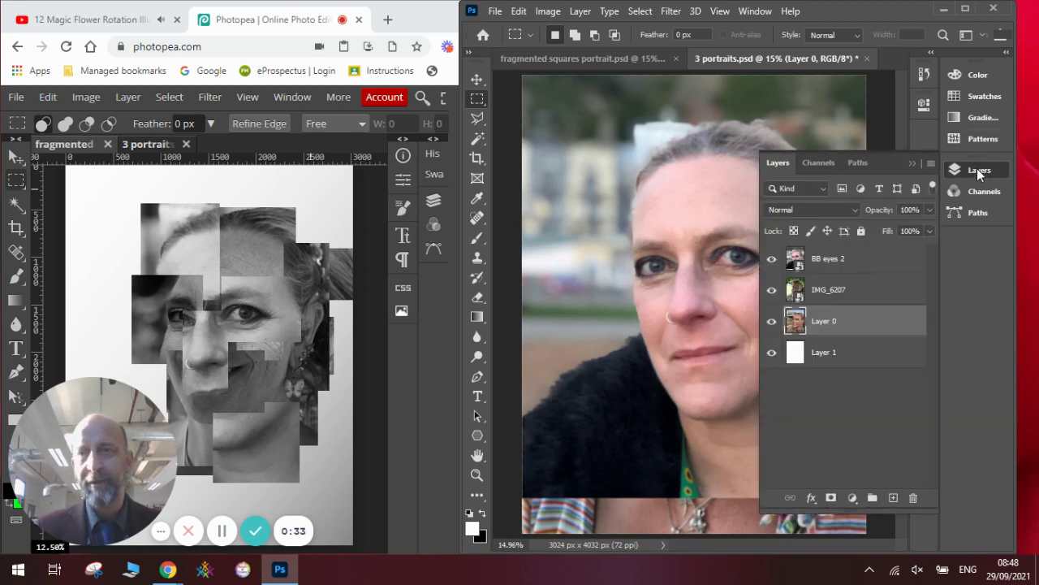
Step: Toggle the BB eyes 2 and IMG_6207 portraits off and back on, then select BB eyes 2
left_click(772, 258)
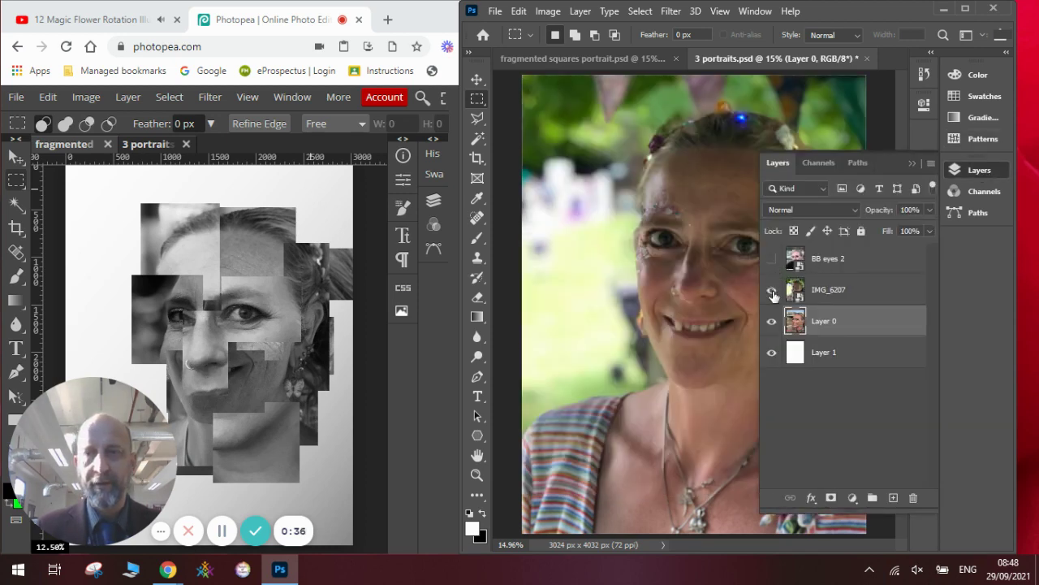
left_click(772, 290)
left_click(772, 291)
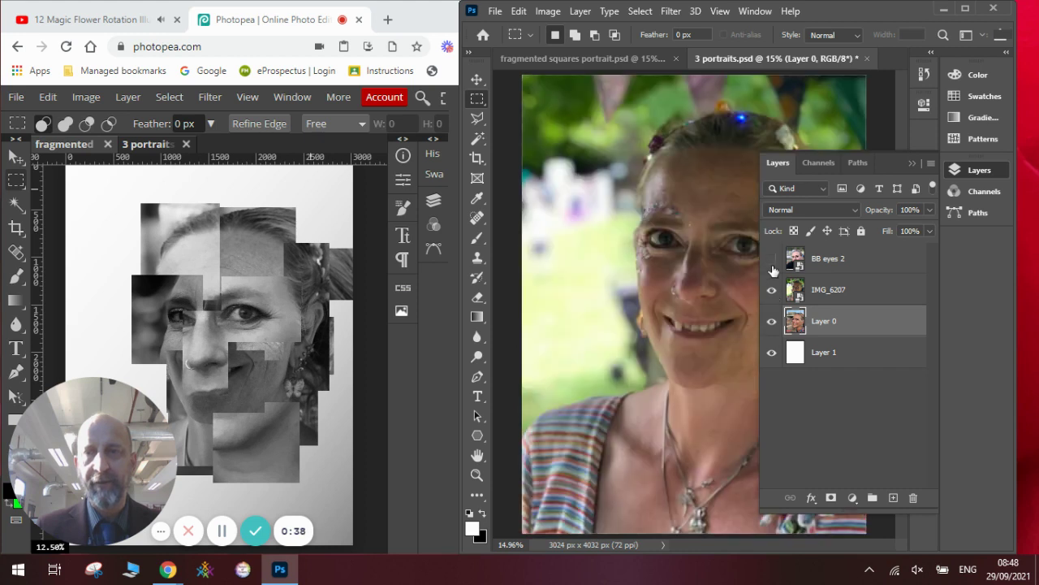
left_click(771, 260)
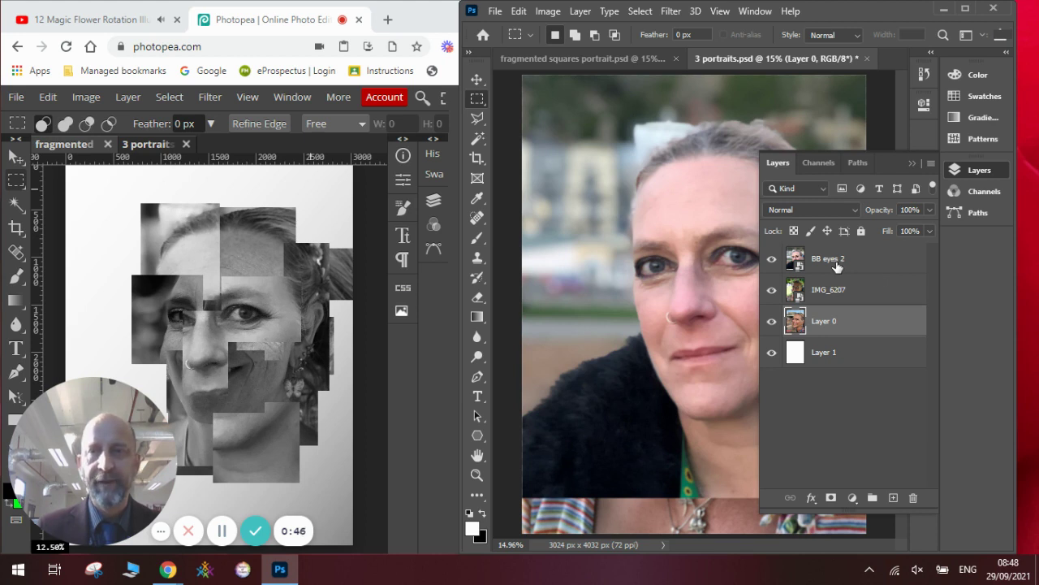
left_click(837, 265)
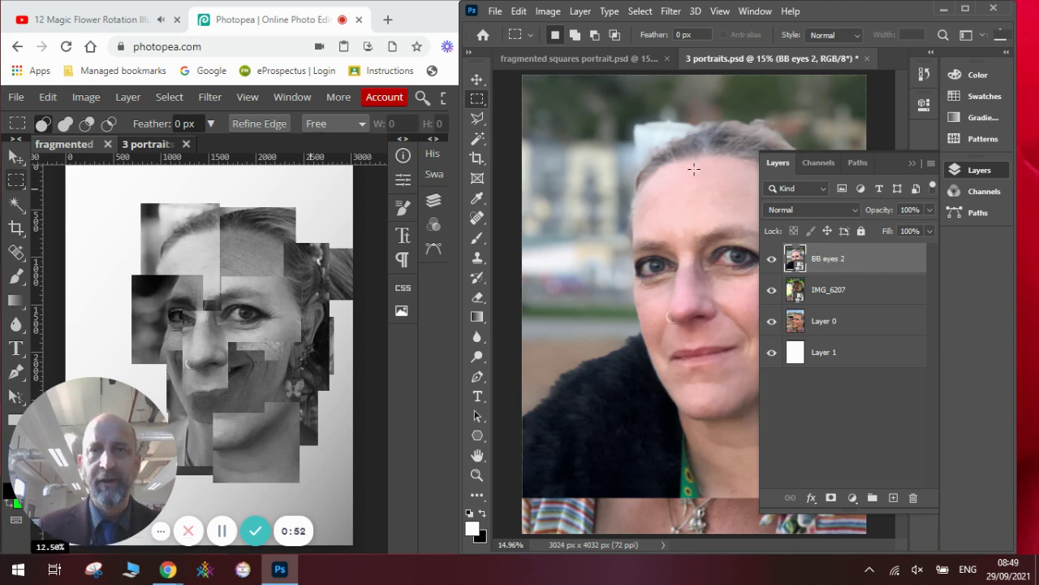
Step: Duplicate the BB eyes 2 layer three times, up to BB eyes 2 copy 3
left_click(581, 11)
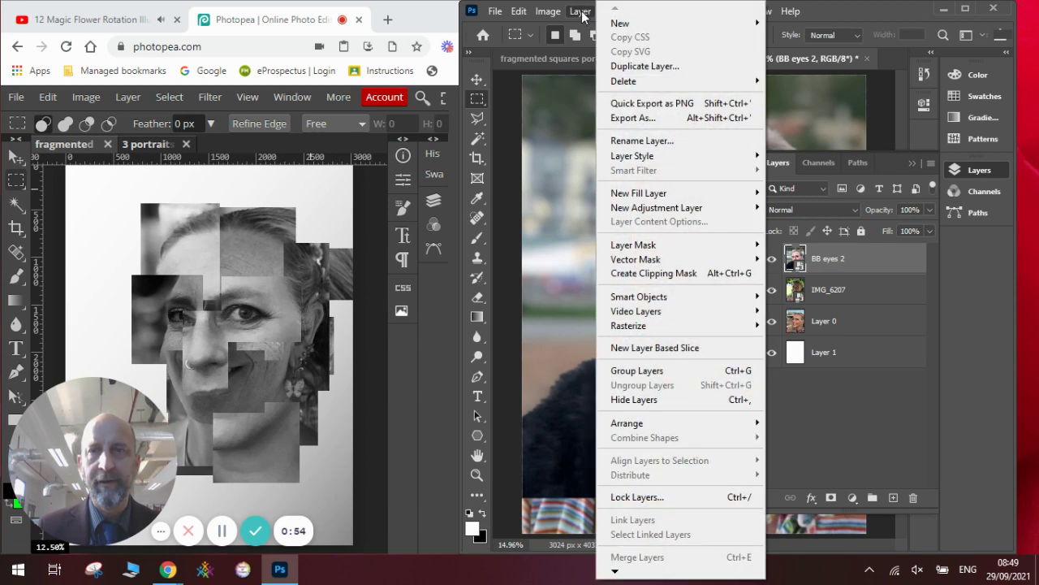
left_click(621, 63)
left_click(642, 147)
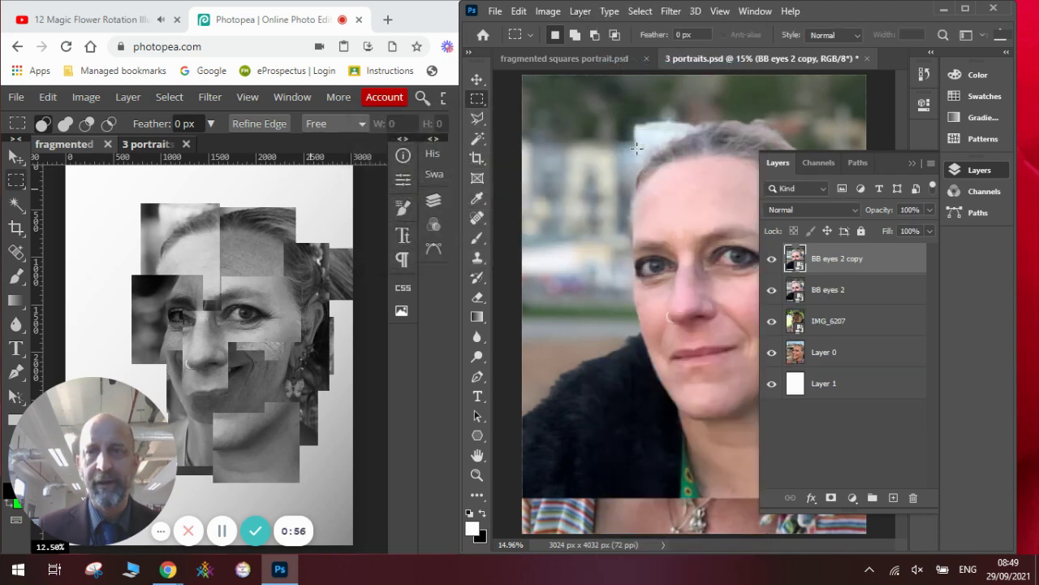
left_click(580, 11)
left_click(614, 65)
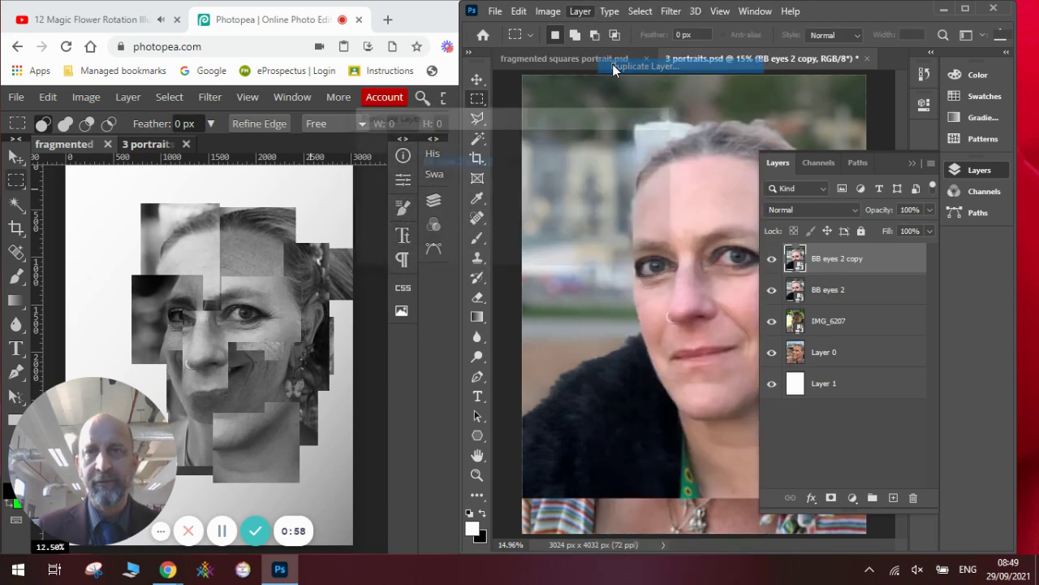
left_click(641, 147)
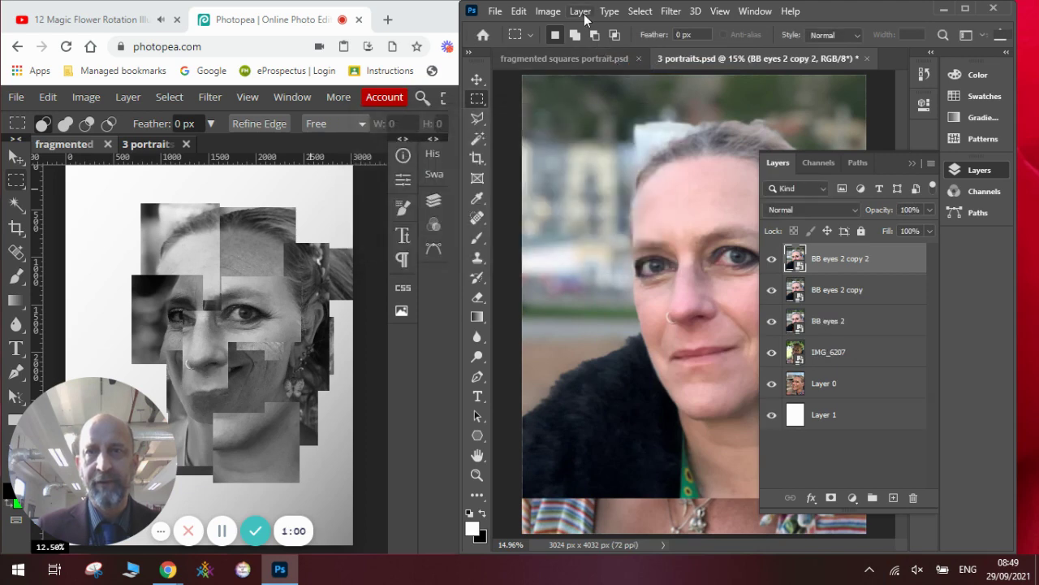
left_click(582, 11)
left_click(611, 67)
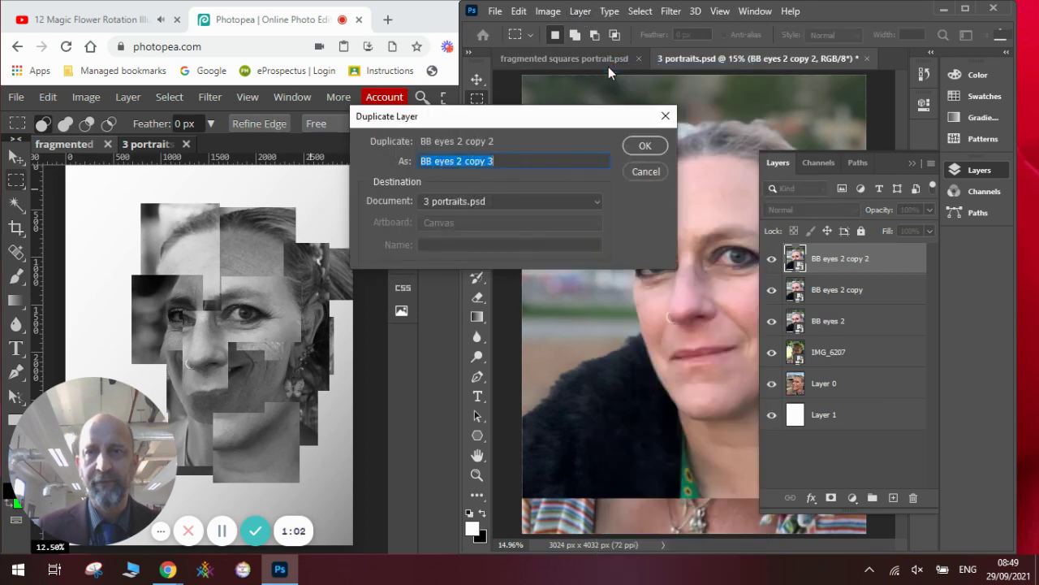
left_click(645, 146)
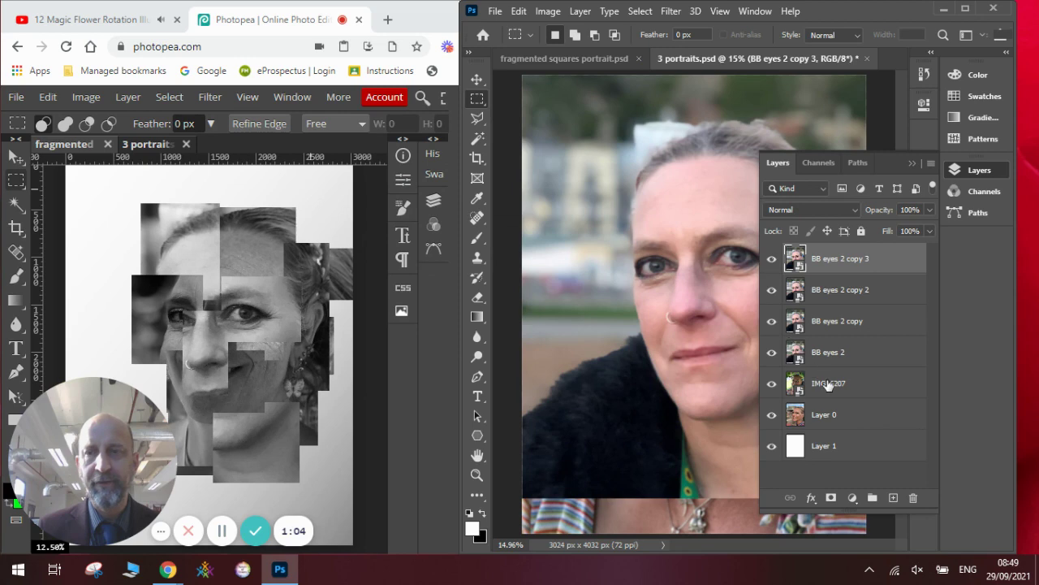
Step: Duplicate the IMG_6207 layer three times, up to IMG_6207 copy 3
left_click(825, 383)
left_click(579, 15)
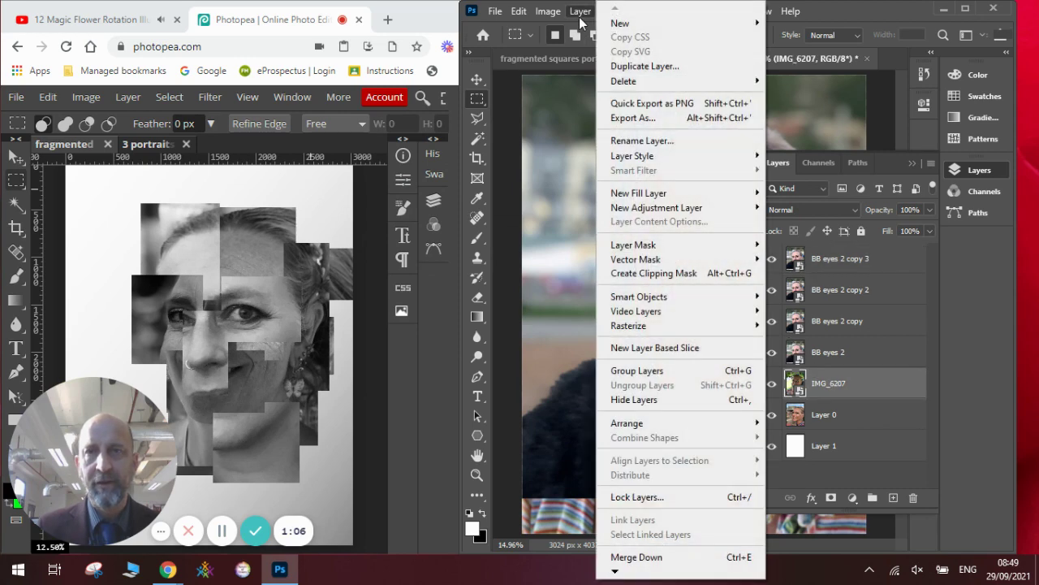
left_click(616, 68)
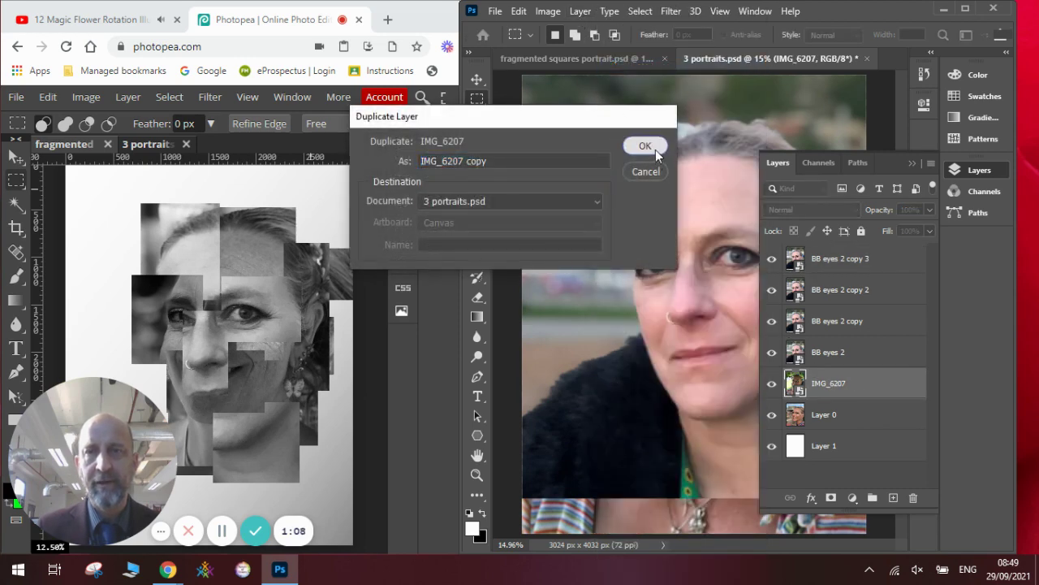
left_click(654, 147)
left_click(580, 11)
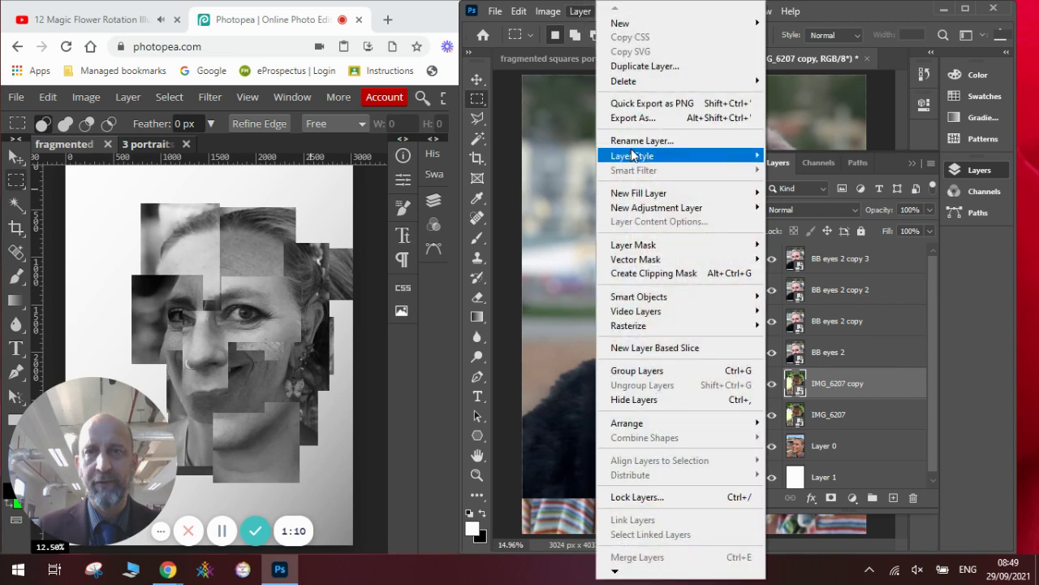
left_click(643, 65)
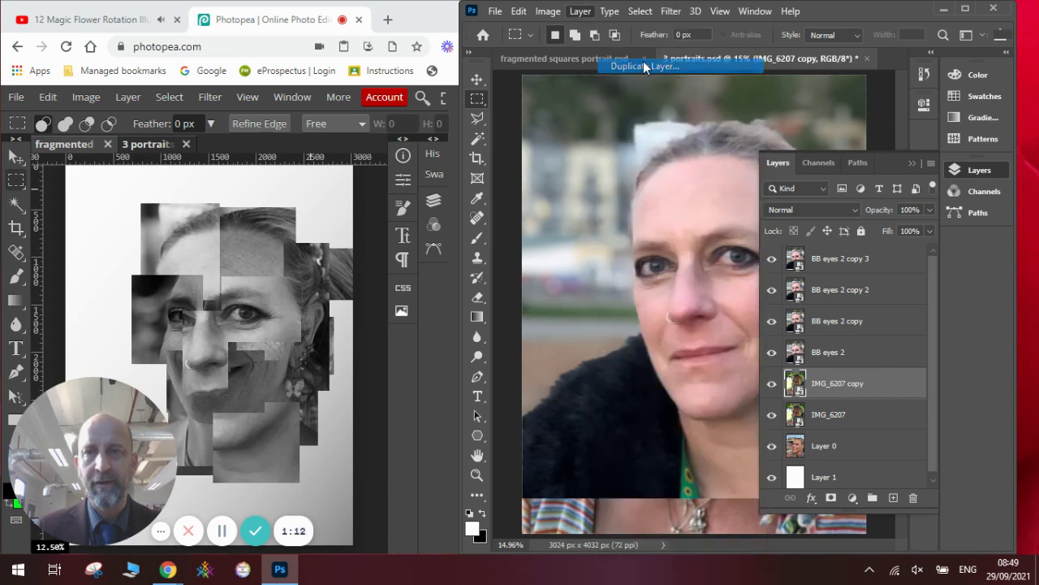
left_click(638, 146)
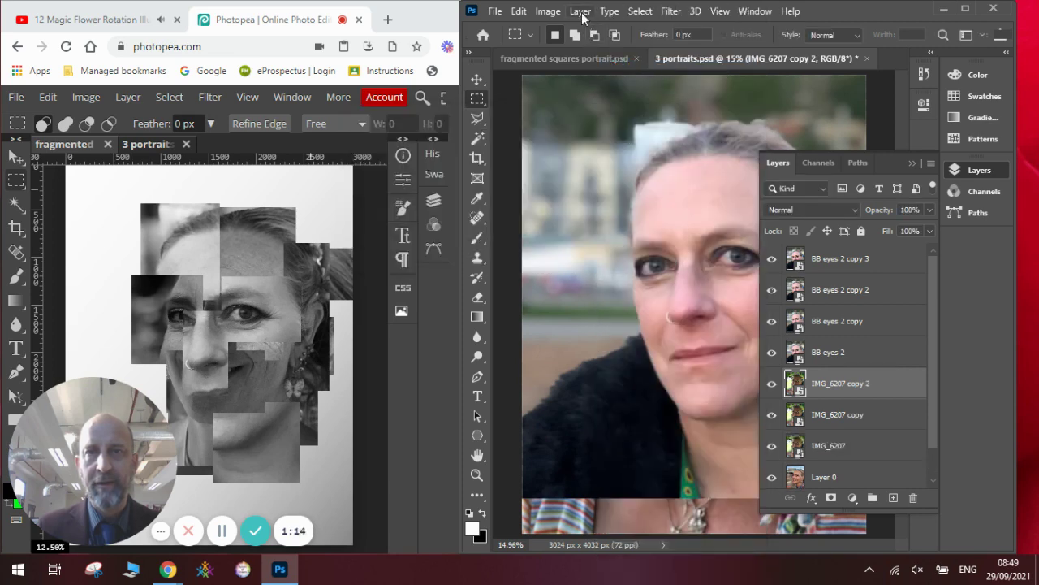
left_click(580, 12)
left_click(627, 65)
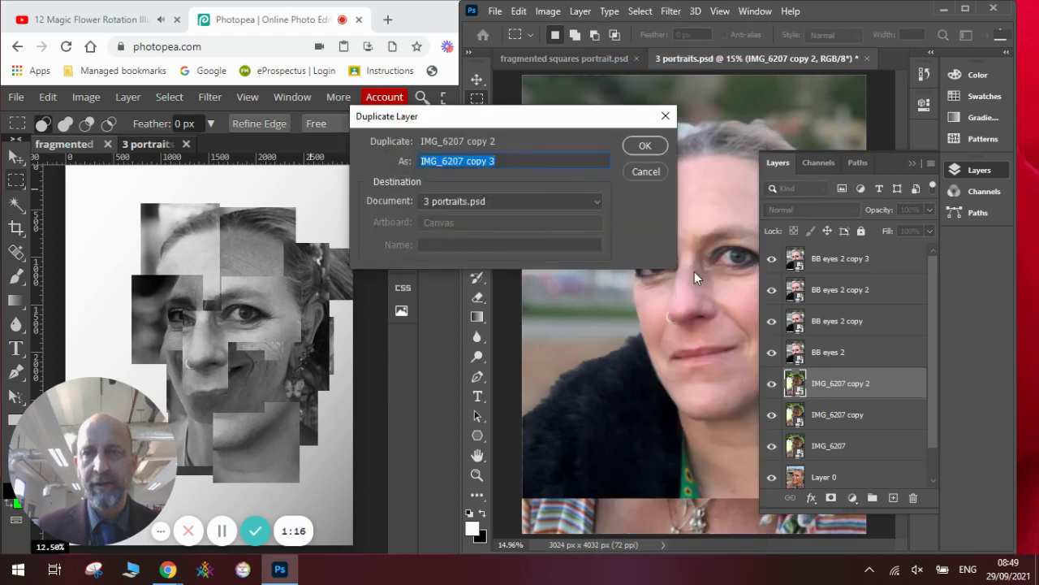
left_click(643, 149)
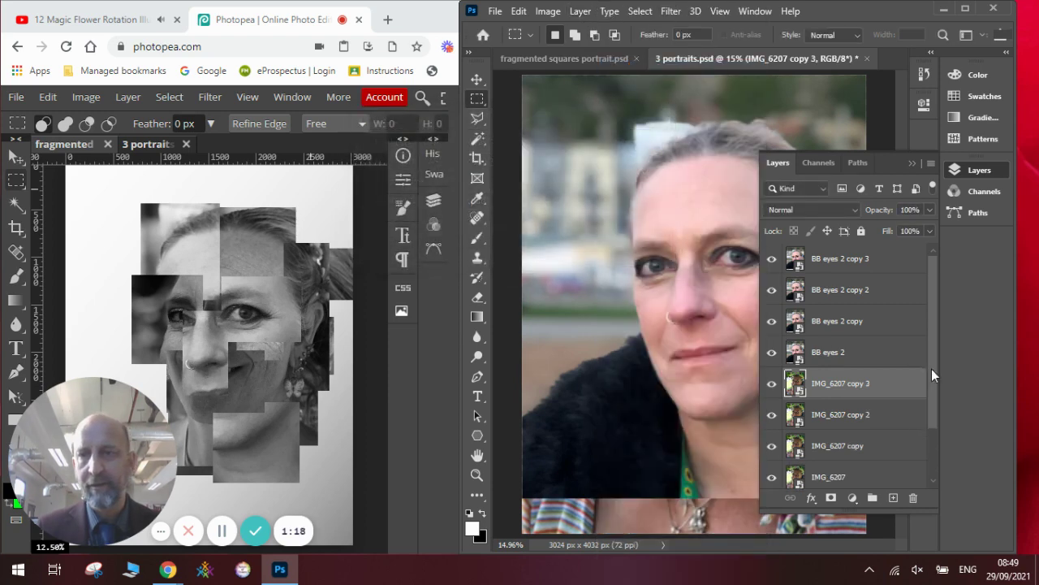
Step: Duplicate Layer 0 three times, up to Layer 0 copy 3
left_click_drag(932, 369, 930, 422)
left_click(860, 417)
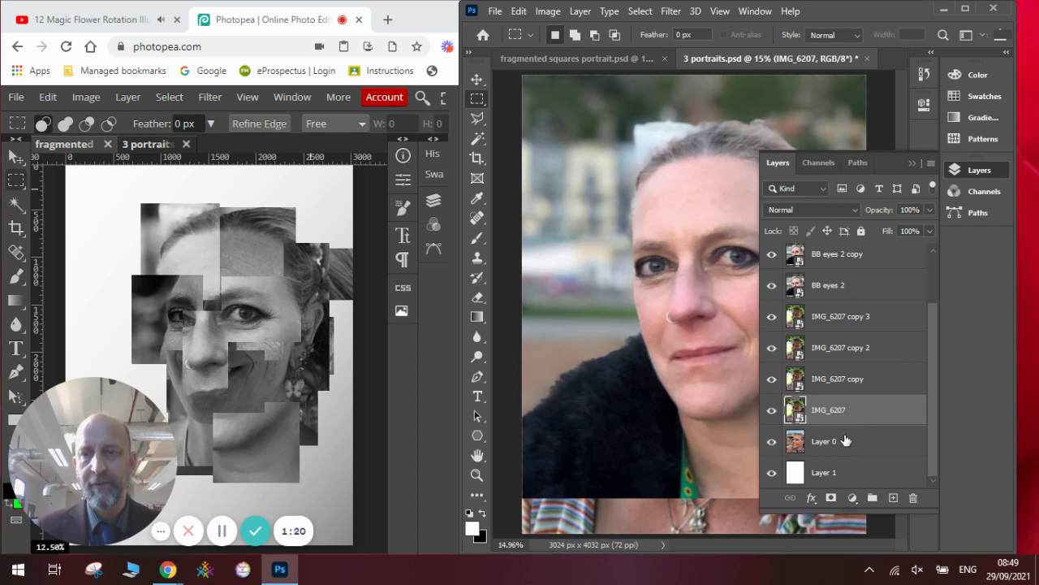
left_click(847, 441)
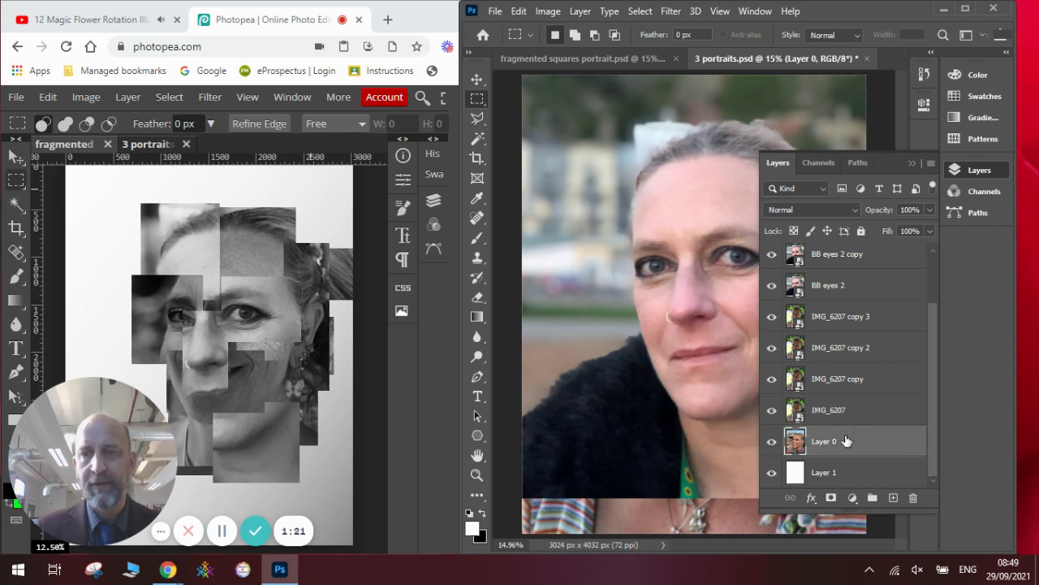
left_click(580, 11)
left_click(622, 66)
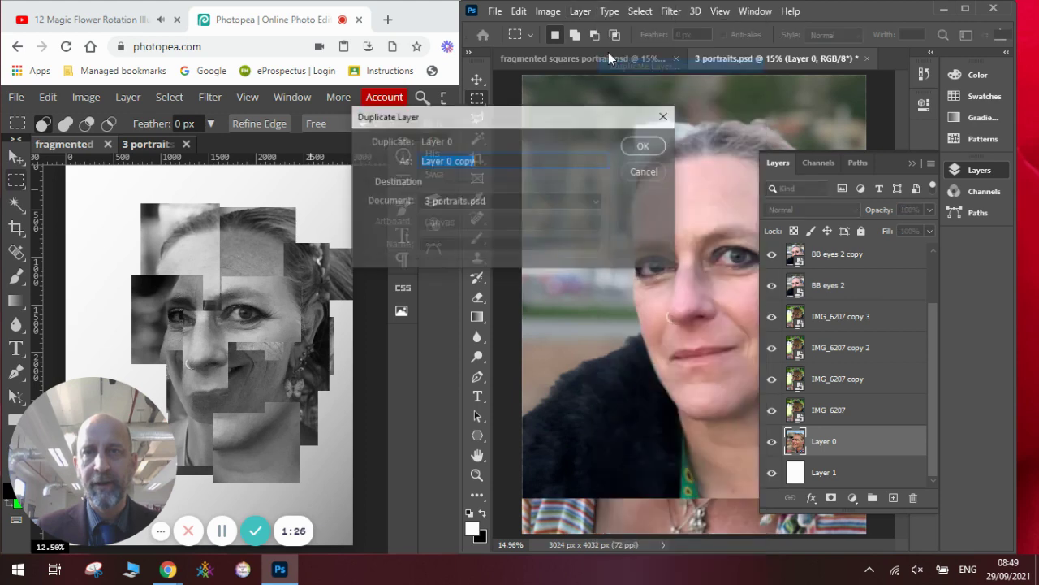
left_click(646, 144)
left_click(580, 12)
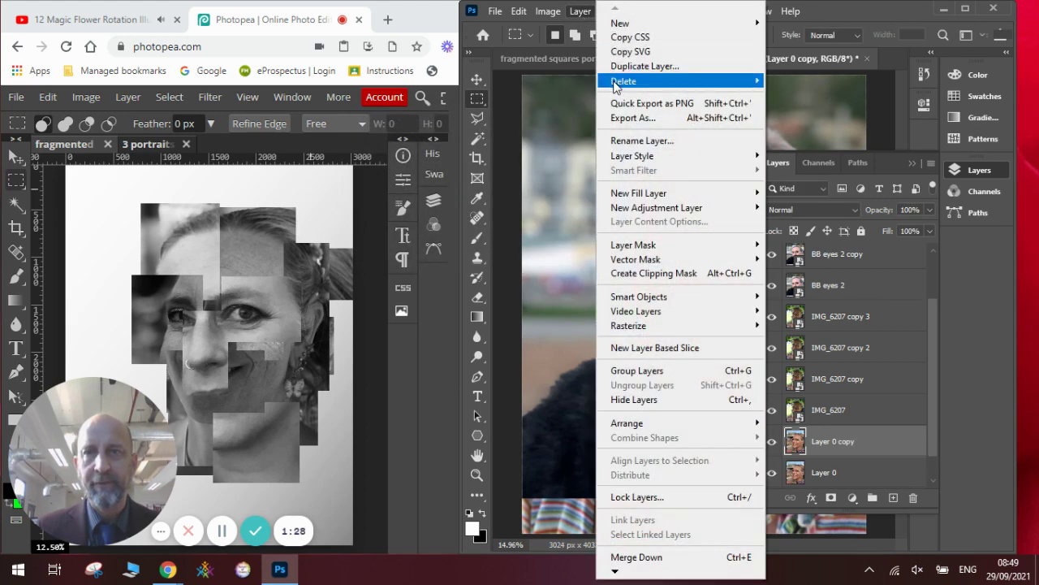
left_click(622, 66)
left_click(638, 149)
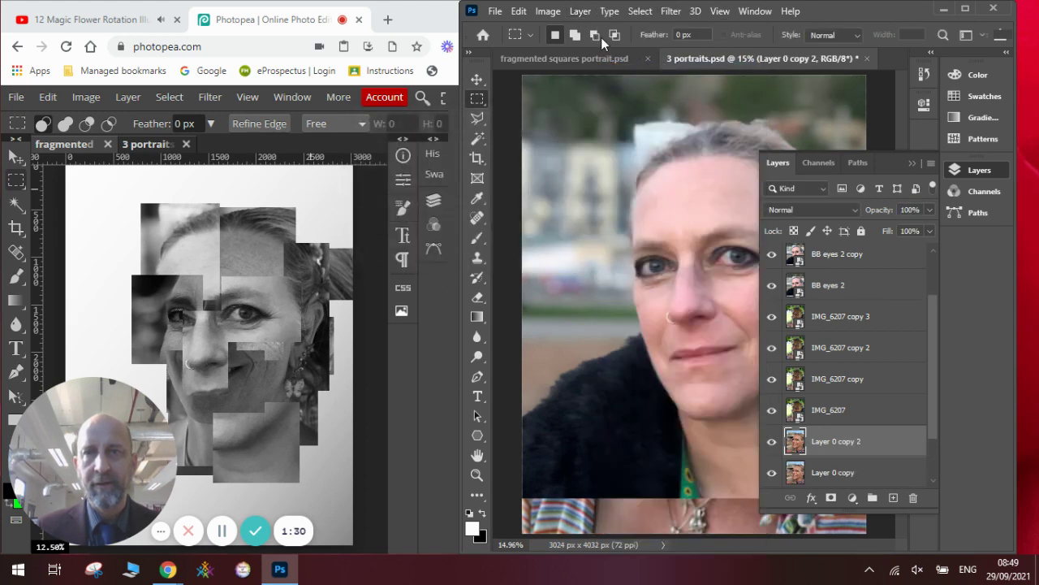
left_click(580, 11)
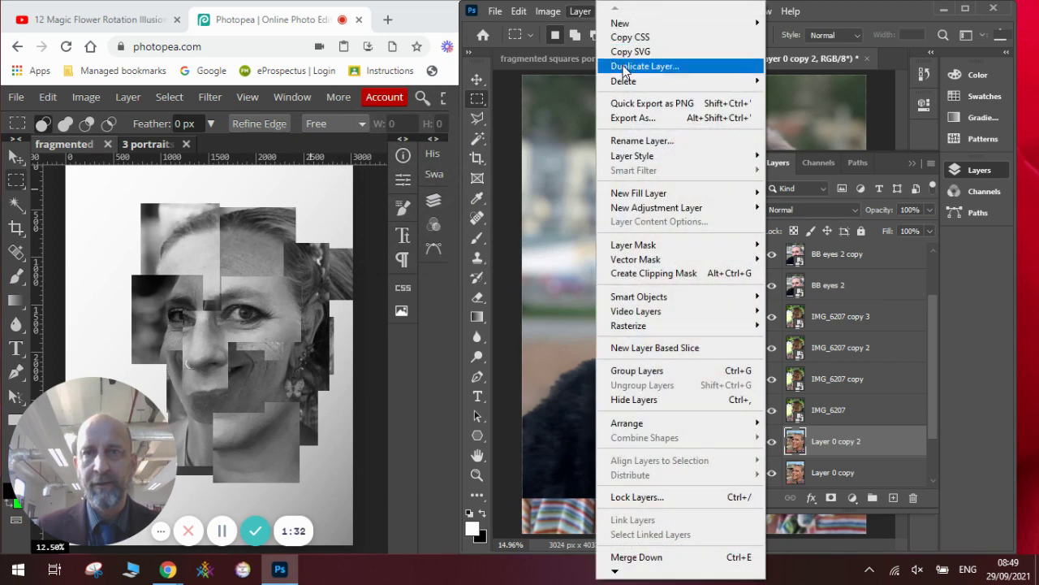
left_click(623, 66)
left_click(642, 145)
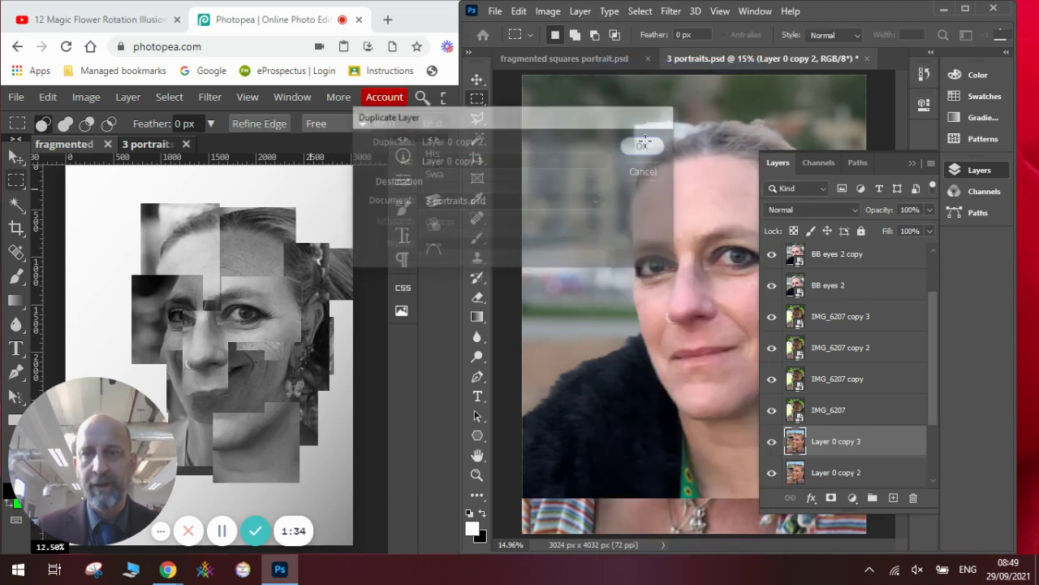
left_click_drag(930, 358, 928, 281)
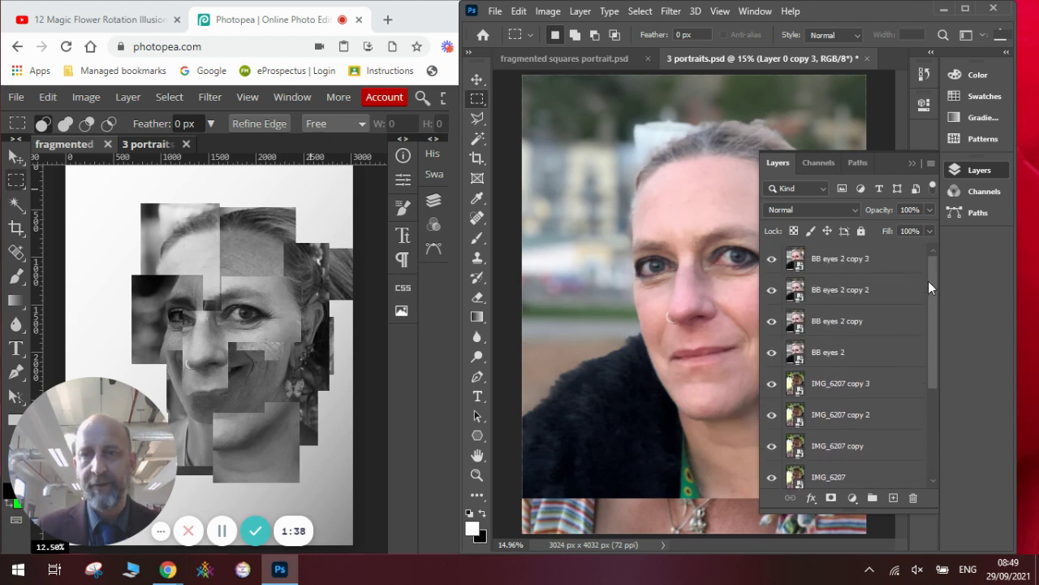
Step: Mask BB eyes 2 copy 3 to a rectangle around the left eye and nose
left_click(873, 261)
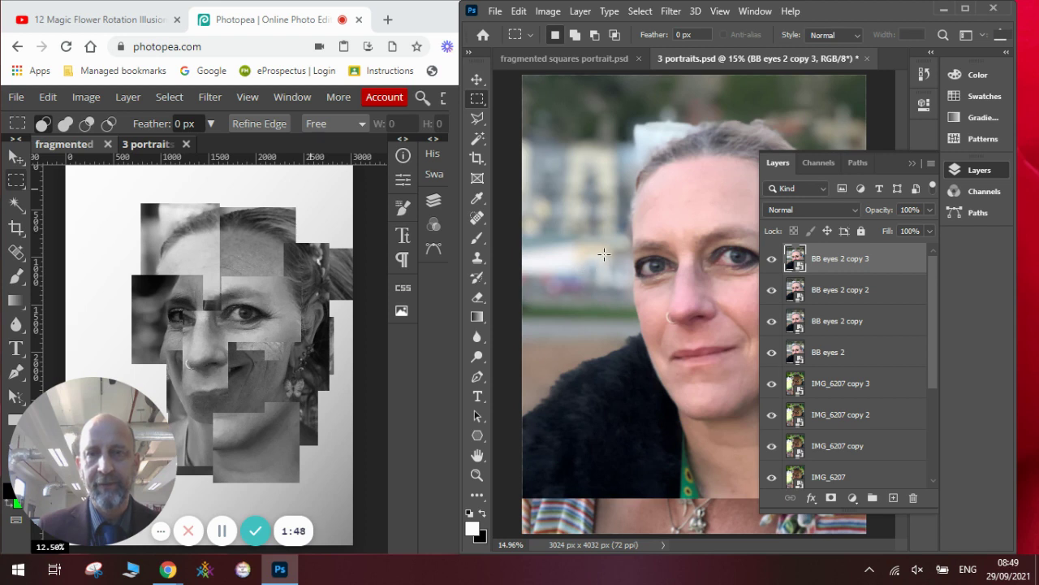
left_click_drag(599, 202, 685, 317)
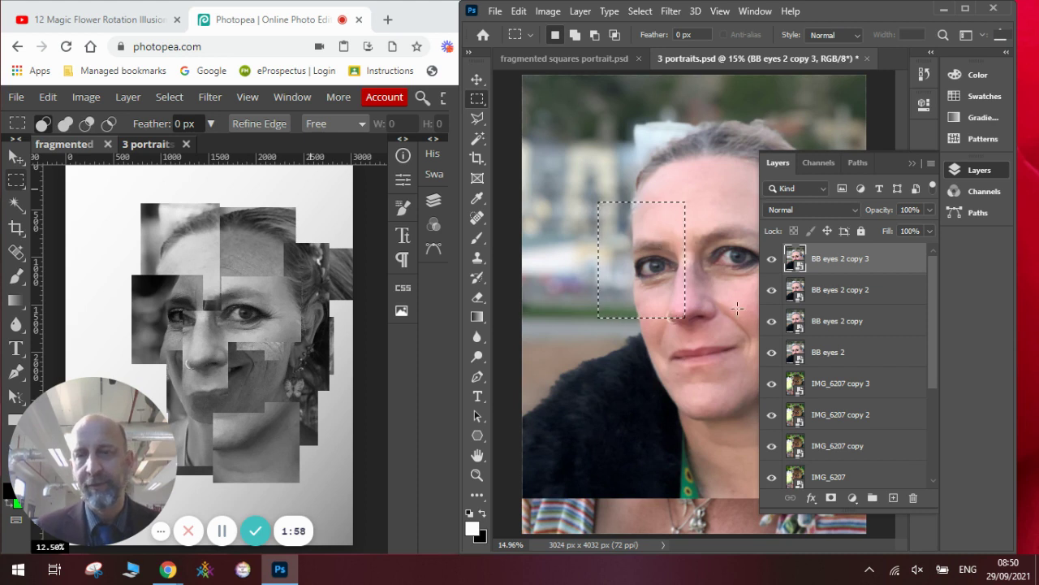
left_click(832, 500)
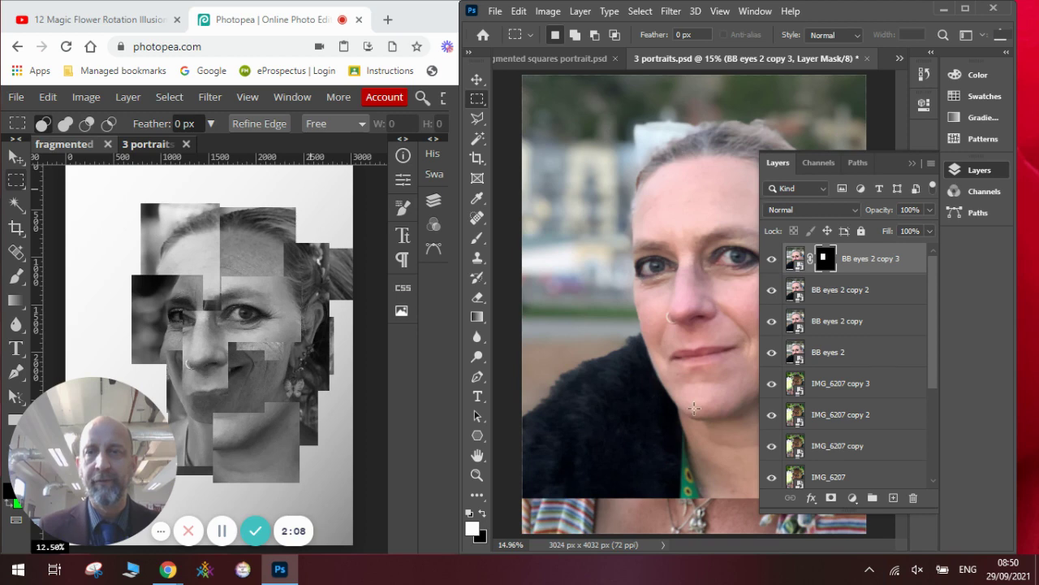
Step: Hide BB eyes 2 copy 2 and all the remaining portrait layers below it
left_click(773, 291)
left_click_drag(778, 297, 778, 480)
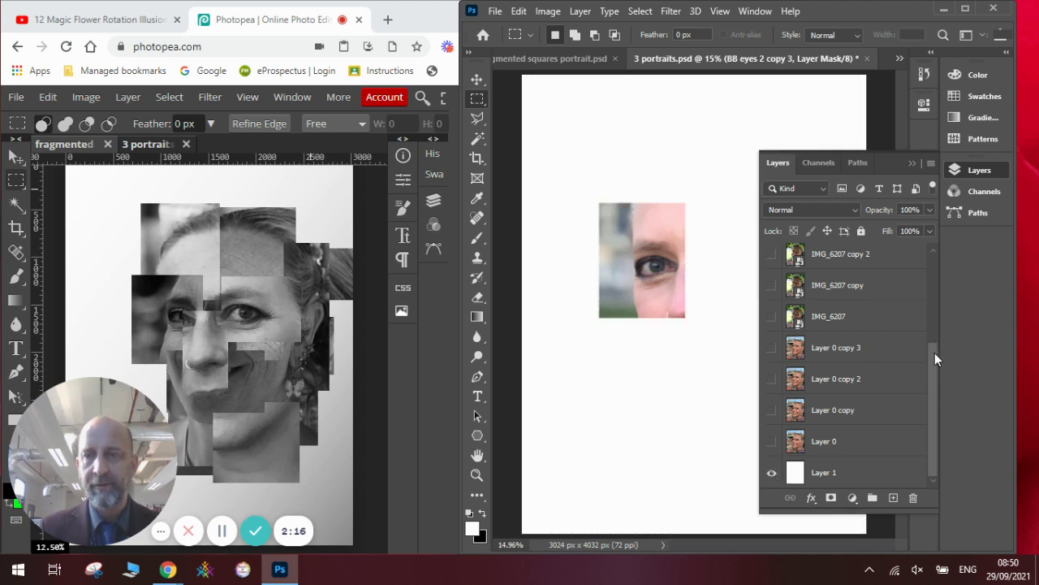
left_click_drag(935, 353, 931, 247)
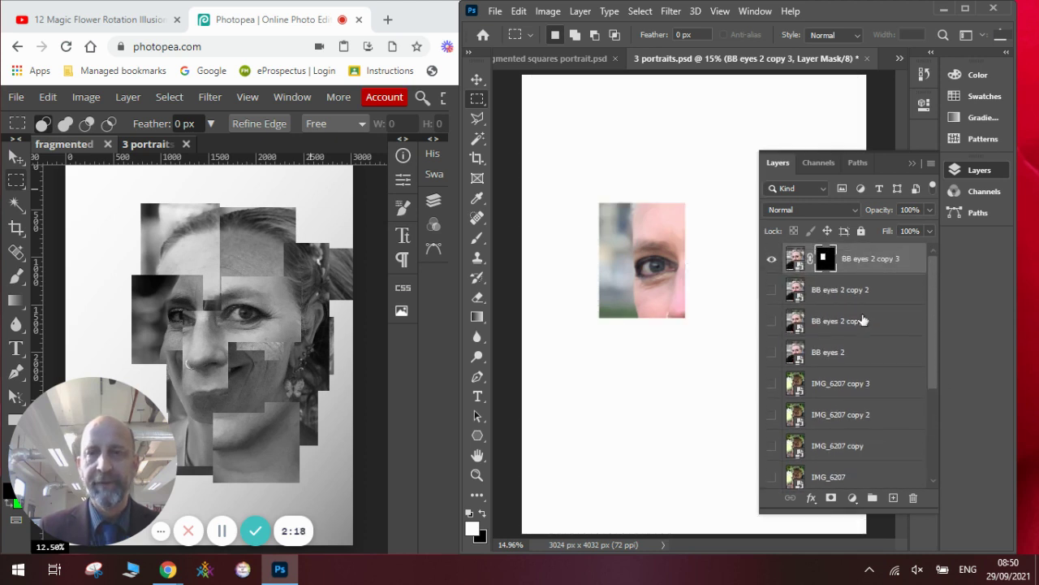
Step: Show IMG_6207 copy 3 and mask it to a rectangle over the cheek and smile
left_click(771, 383)
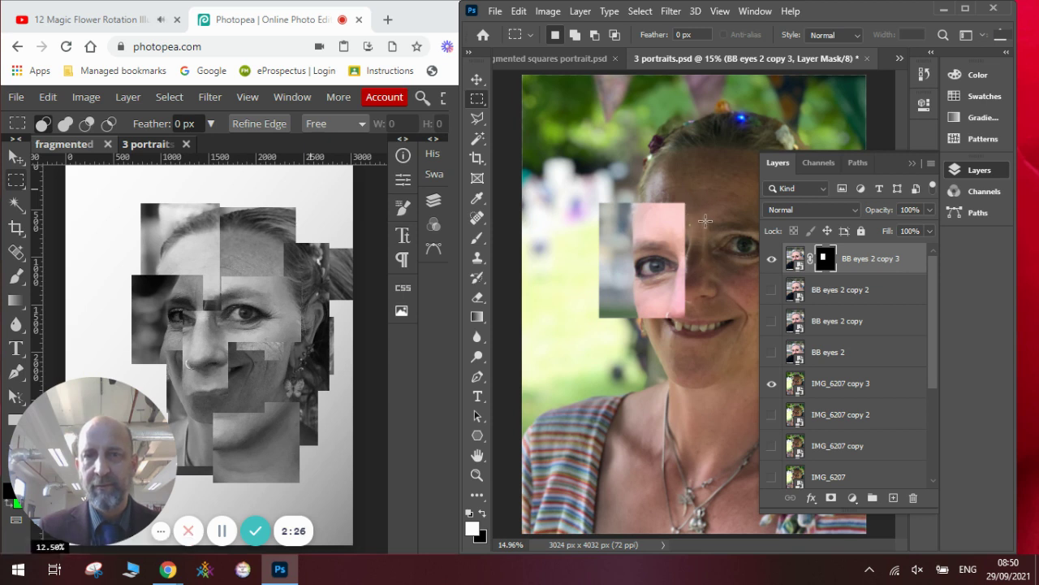
left_click_drag(704, 273, 751, 366)
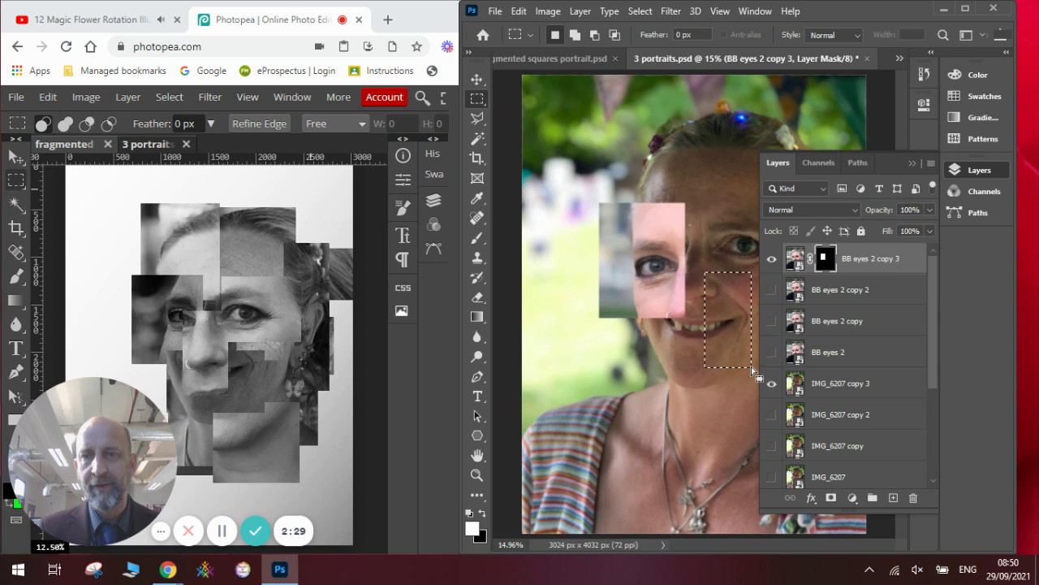
left_click(836, 390)
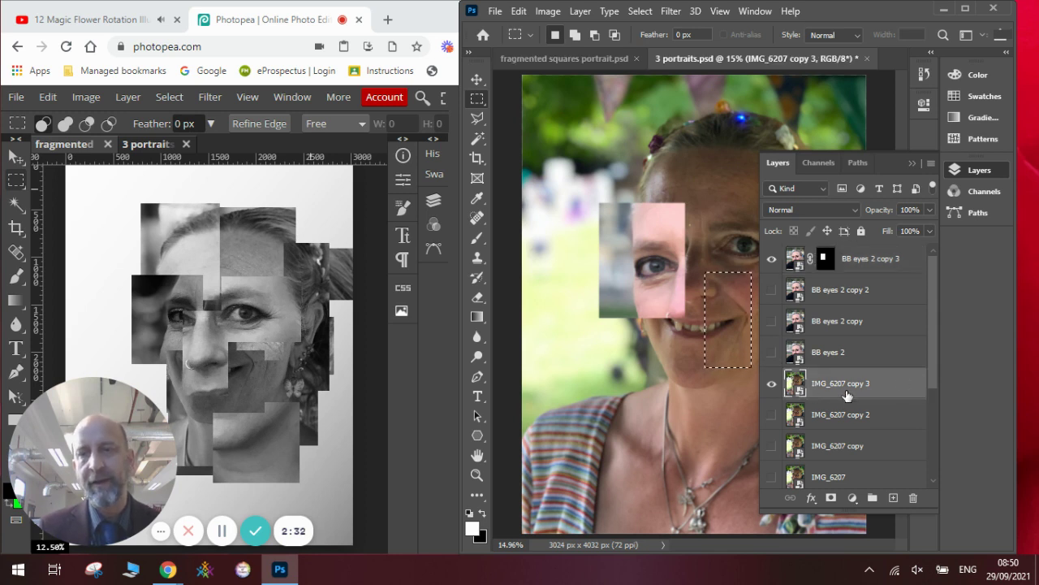
left_click(831, 497)
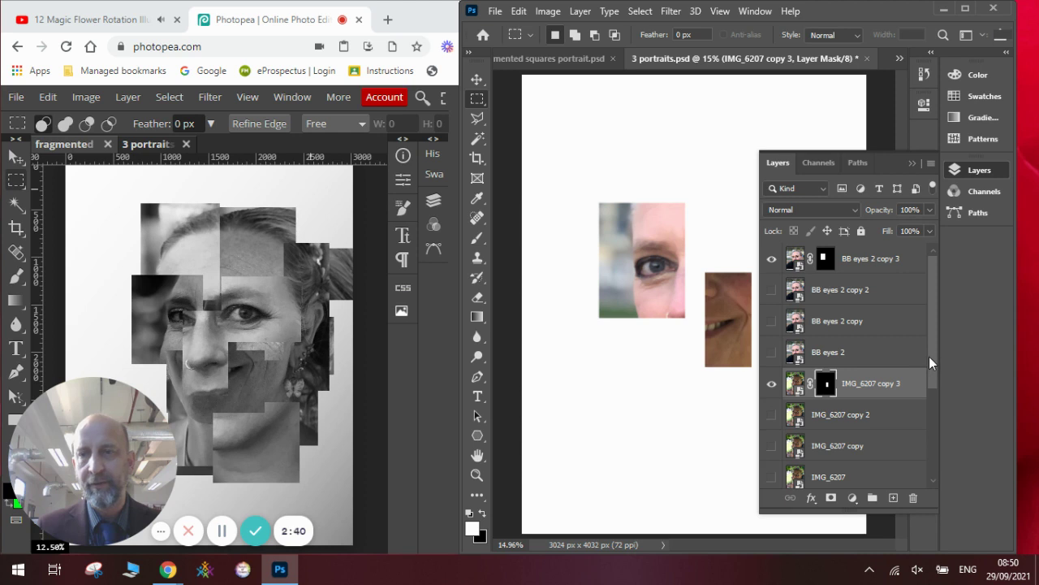
left_click_drag(932, 363, 933, 398)
Step: Show Layer 0 copy 3 and mask it to a tall rectangle over the nose and mouth
left_click(847, 433)
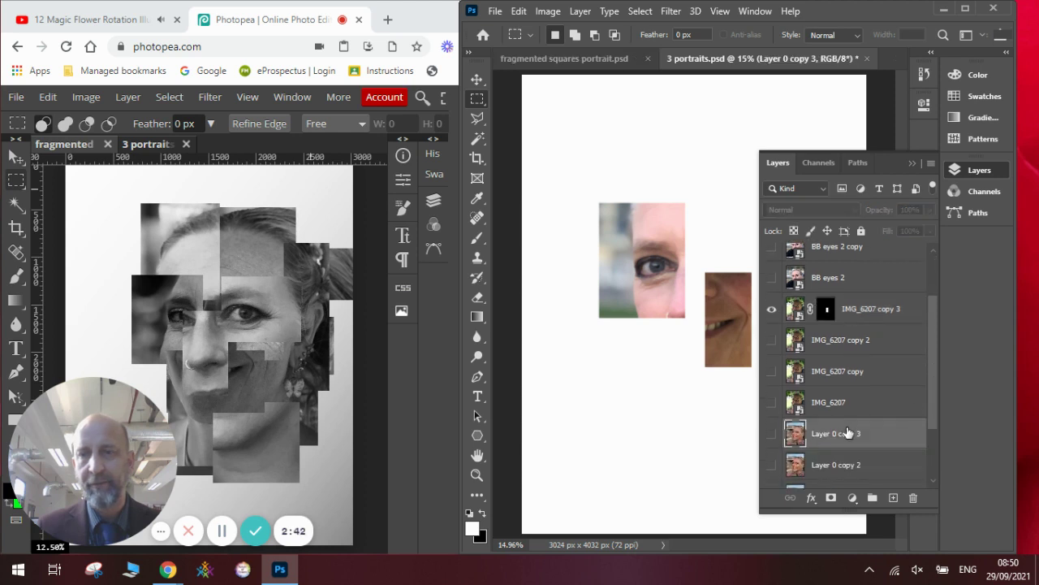
left_click(773, 434)
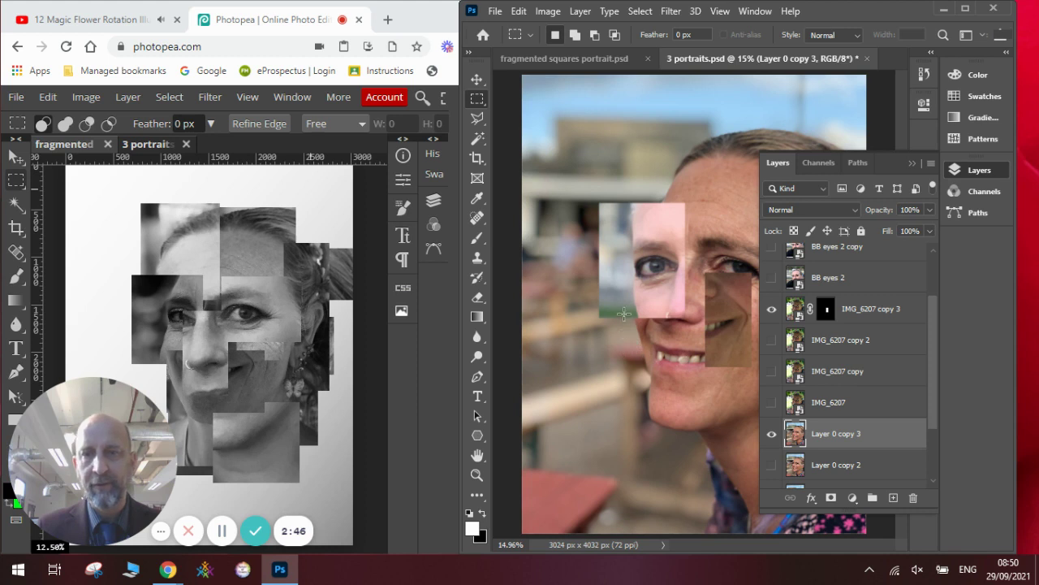
left_click_drag(622, 297, 687, 438)
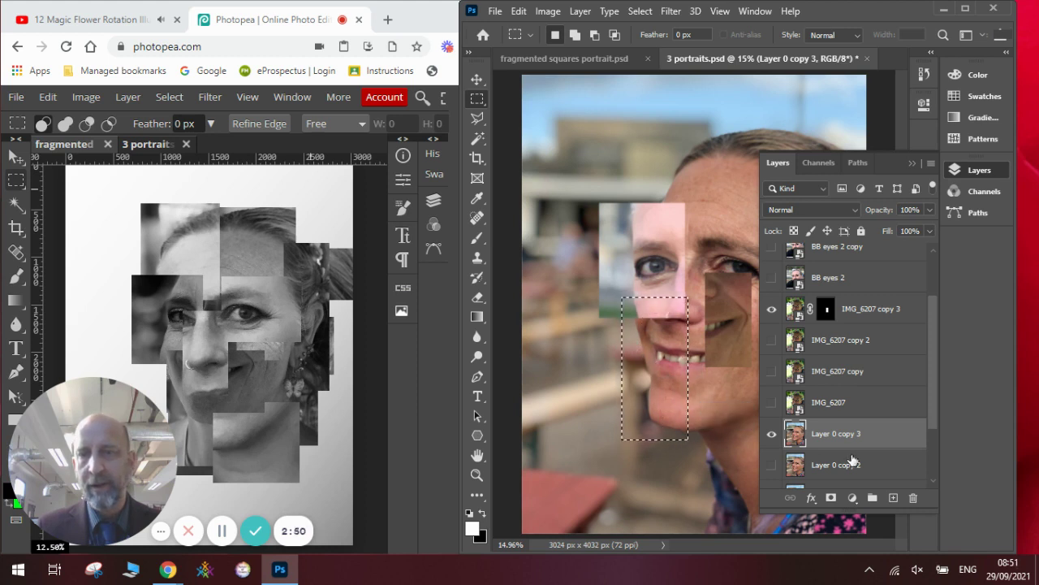
left_click(830, 501)
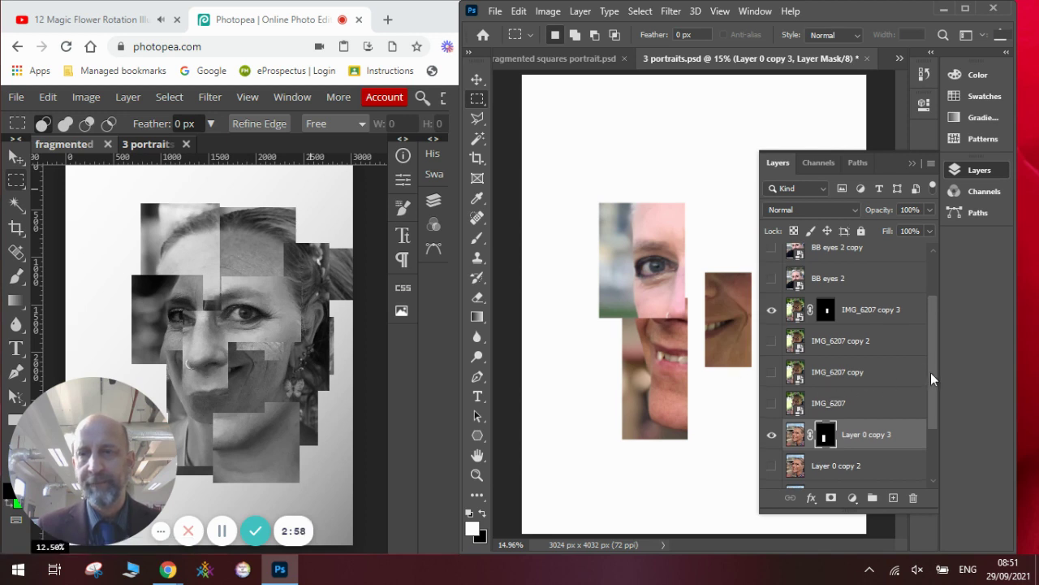
left_click_drag(931, 372, 931, 319)
left_click(846, 298)
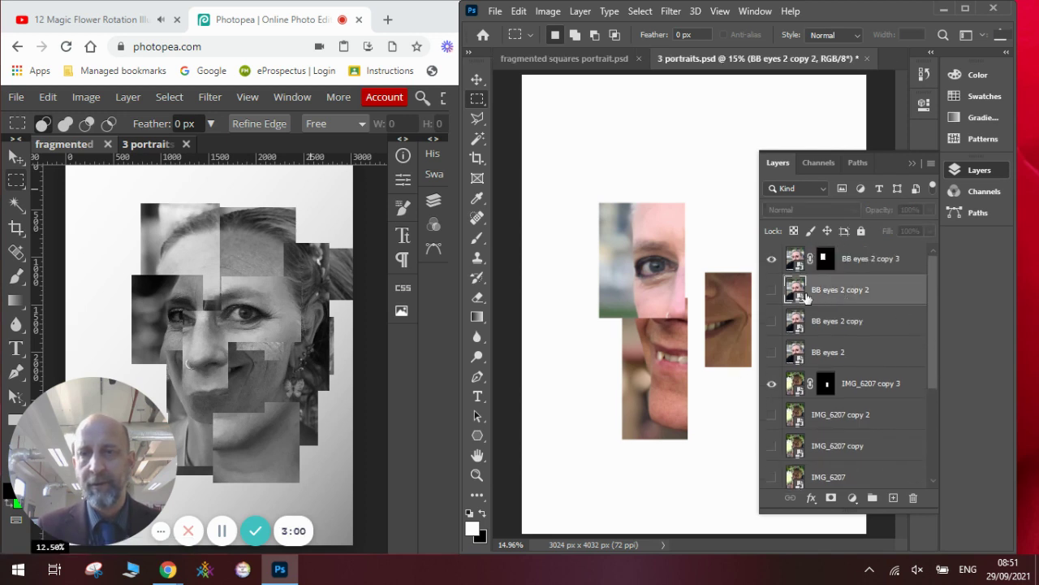
Step: Mask BB eyes 2 copy 2 to the mouth and chin and move it below IMG_6207 copy 3
left_click(773, 292)
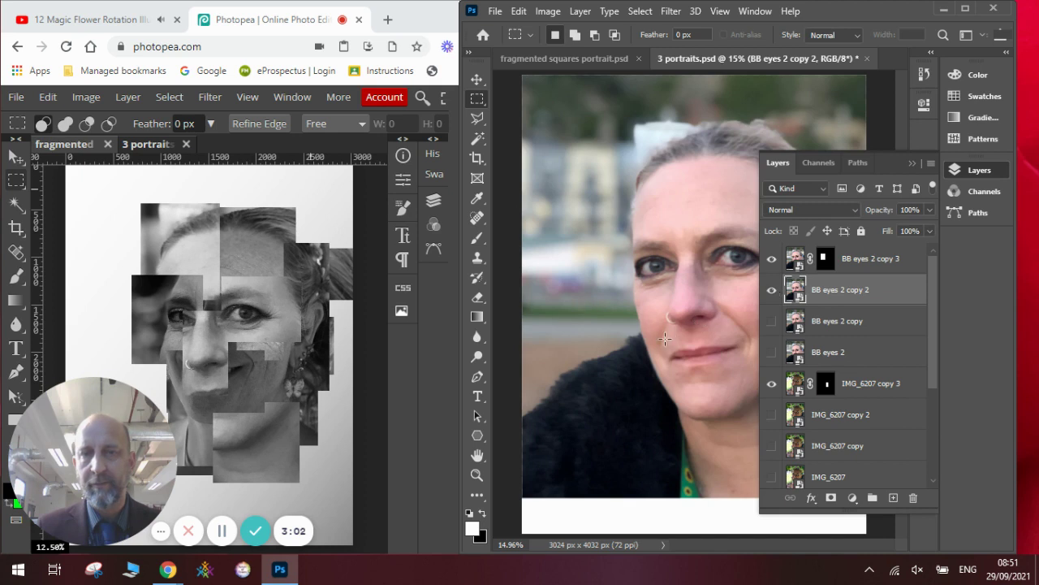
left_click_drag(626, 320, 746, 403)
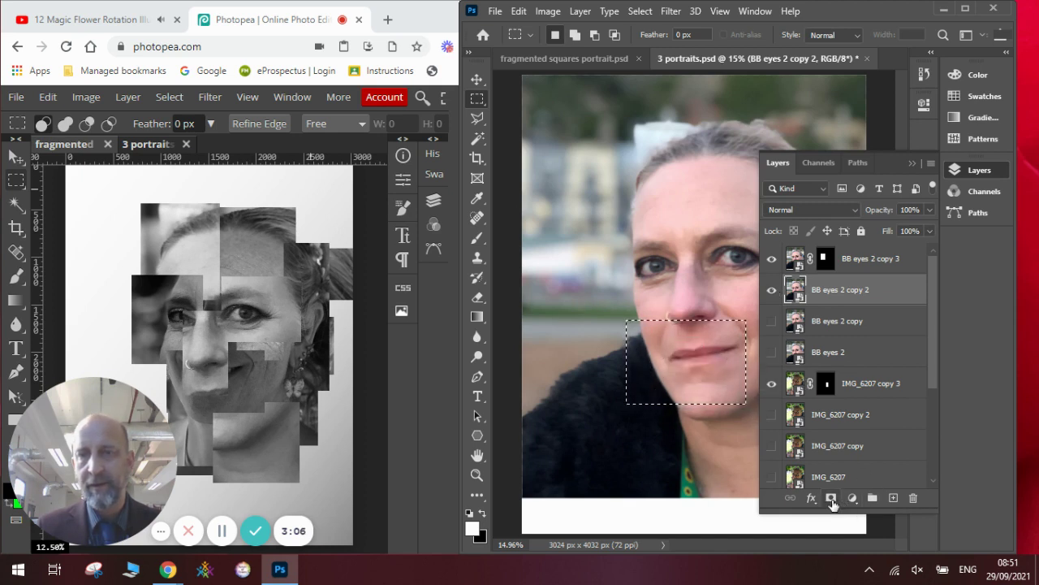
left_click(831, 498)
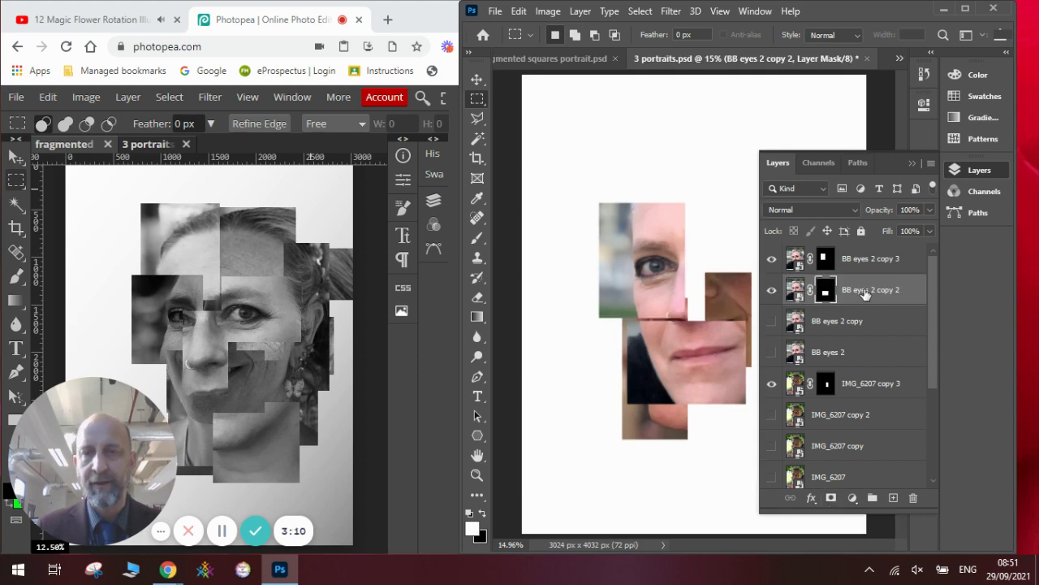
left_click_drag(866, 296, 864, 401)
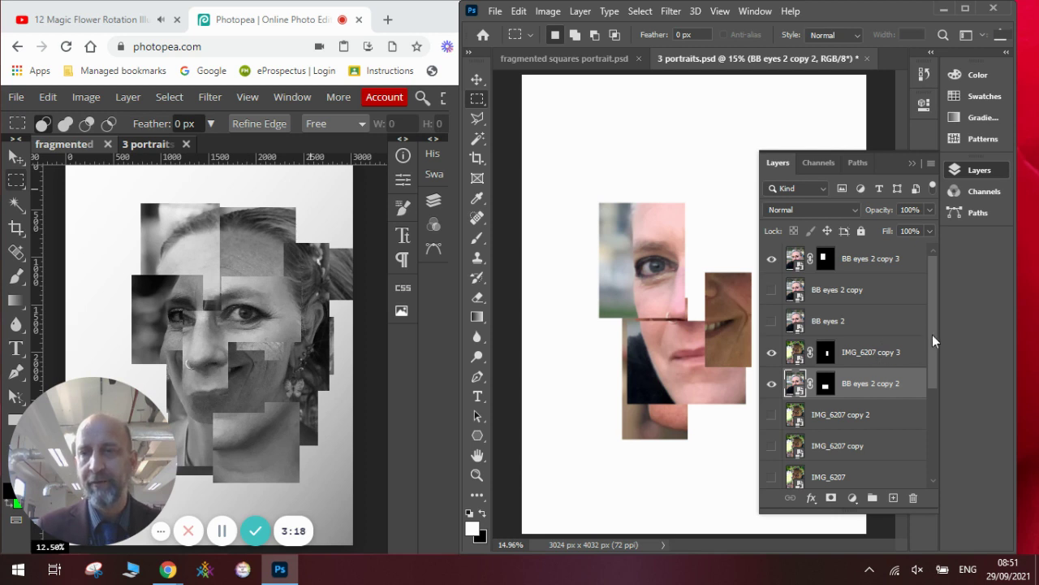
left_click_drag(932, 335, 931, 381)
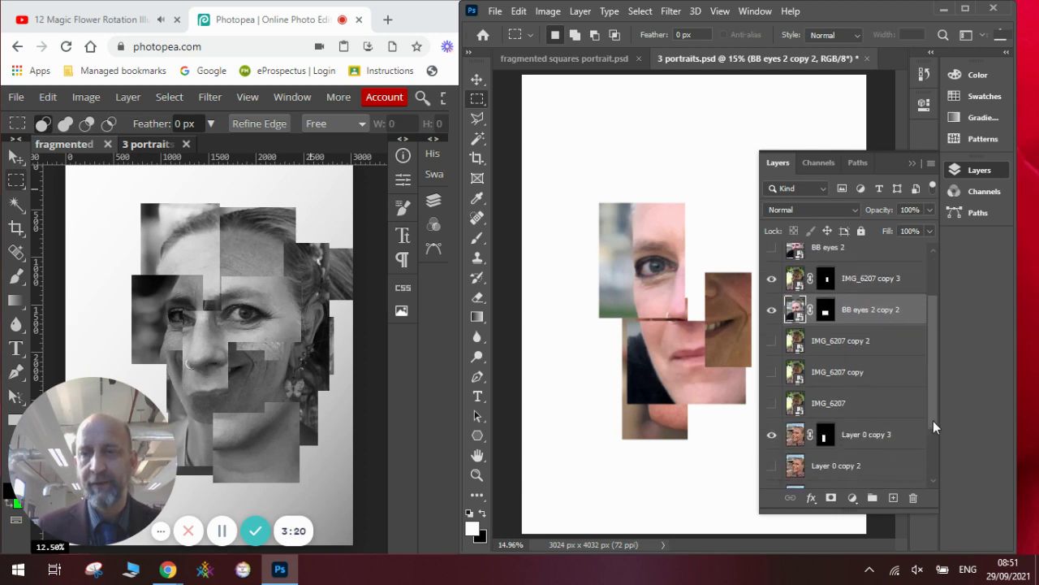
scroll(935, 427, "down", 2)
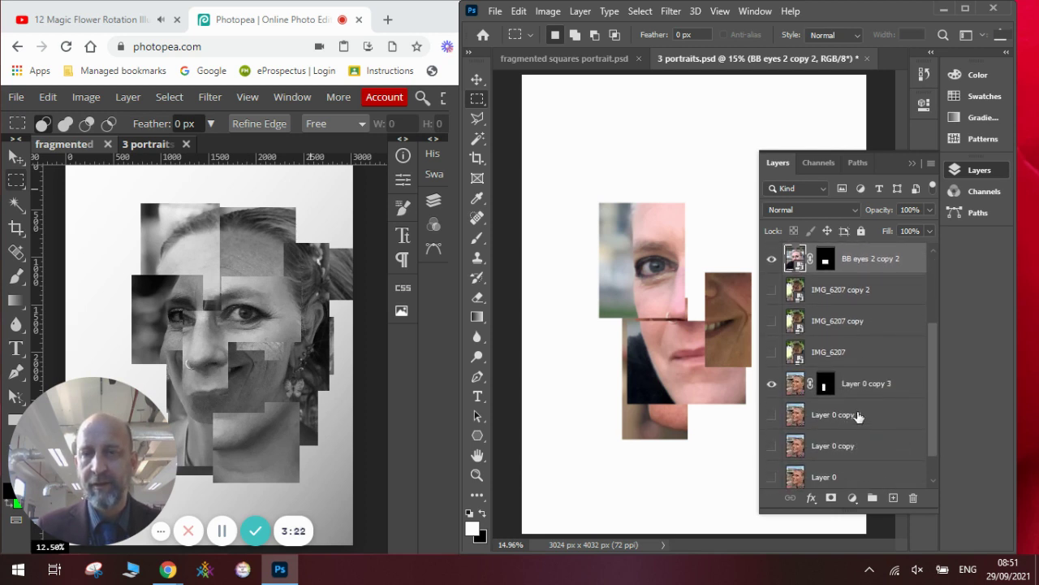
Step: Show Layer 0 copy 2 and mask it to a hair rectangle at the top right
left_click(857, 415)
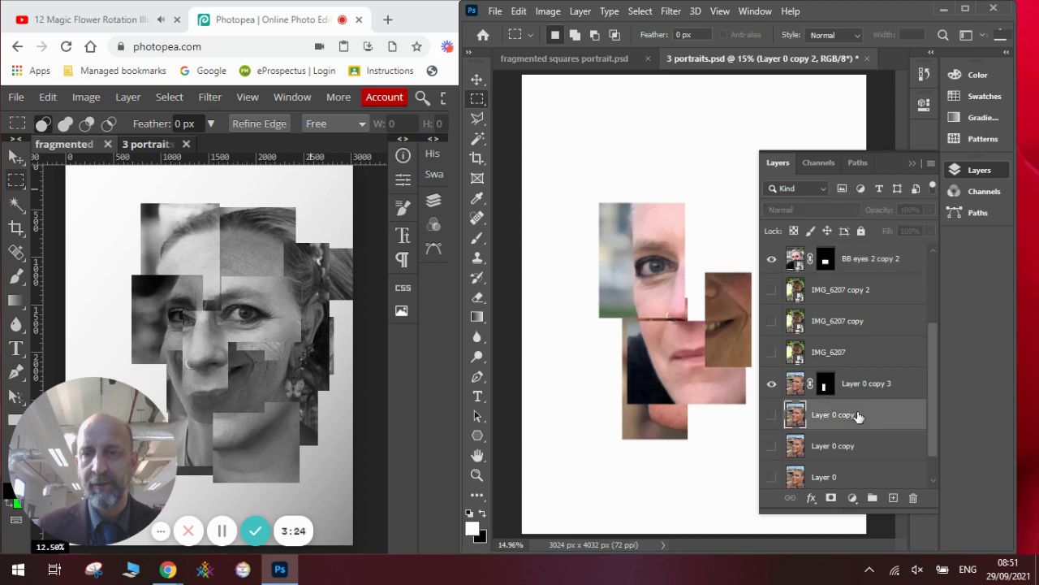
left_click(772, 415)
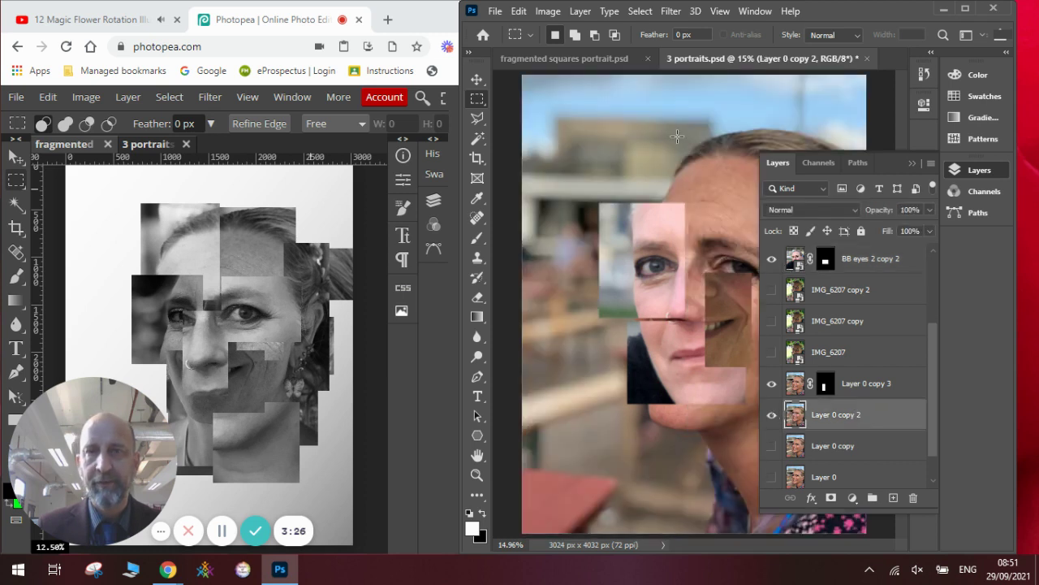
left_click_drag(708, 119, 851, 217)
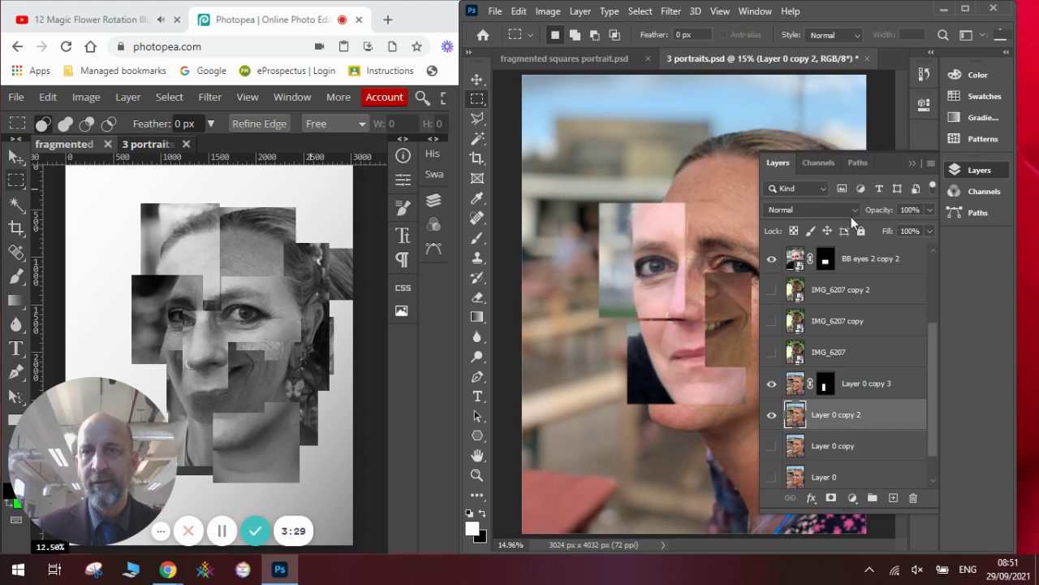
left_click(831, 497)
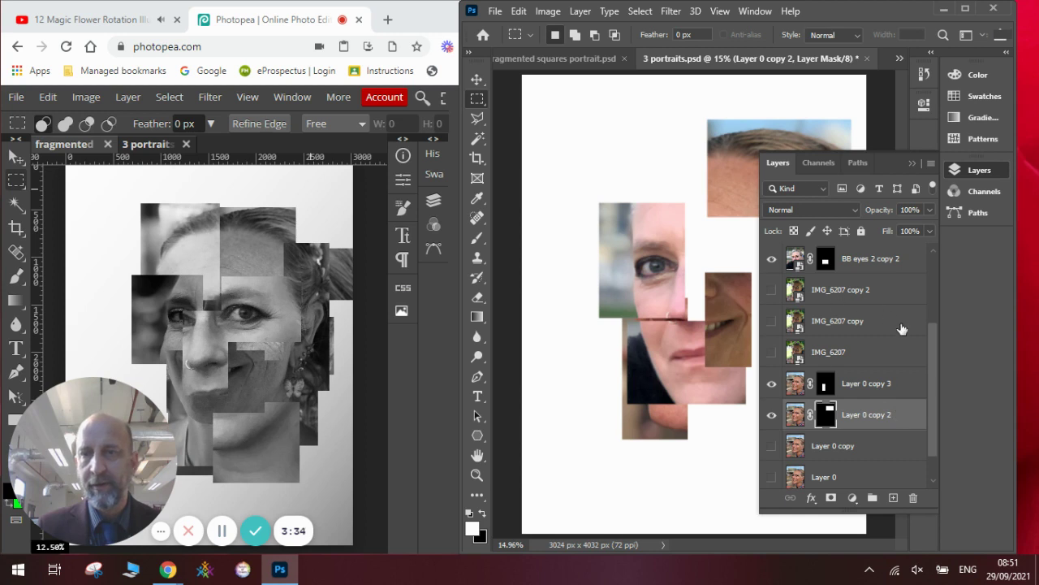
left_click_drag(930, 369, 938, 309)
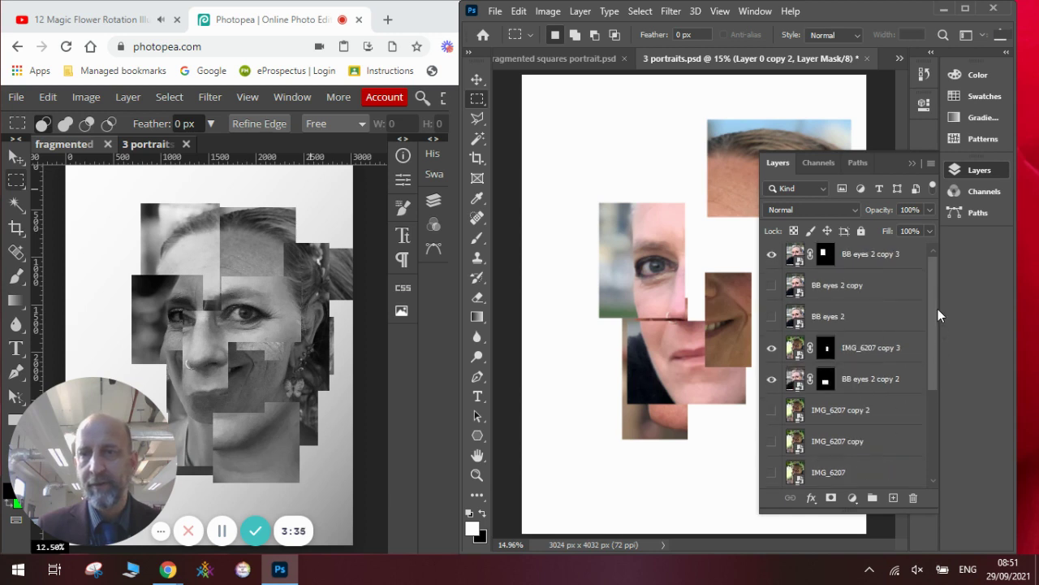
Step: Mask BB eyes 2 copy to a top-left forehead rectangle and place it below Layer 0 copy 2
left_click(857, 289)
left_click(773, 290)
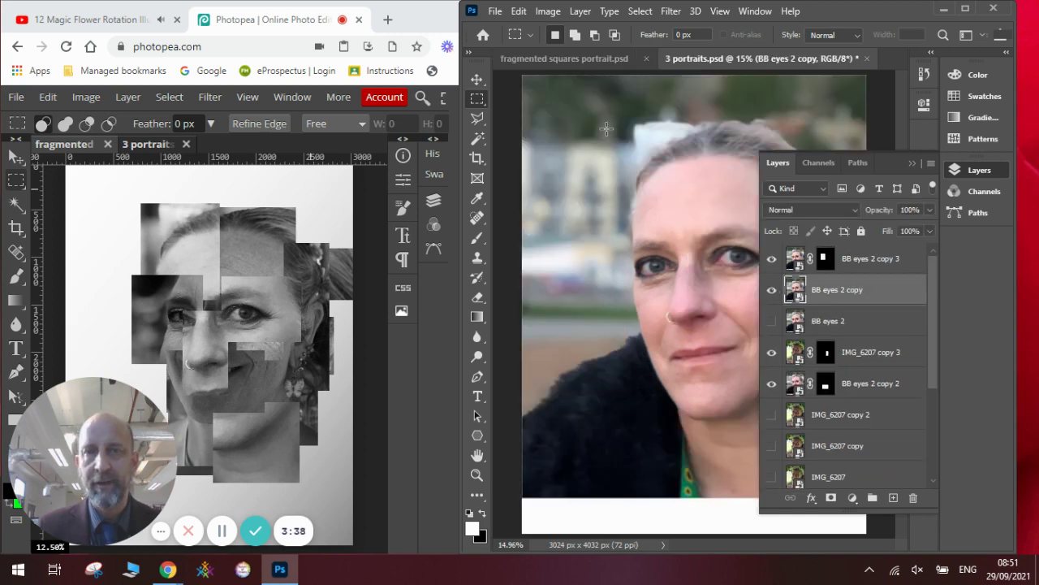
left_click_drag(606, 128, 713, 225)
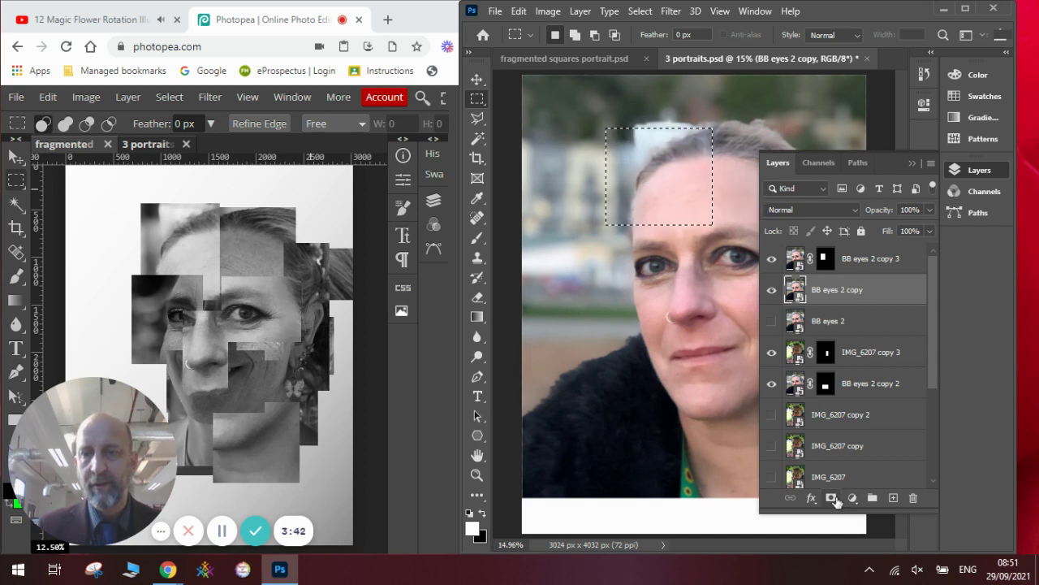
left_click(831, 498)
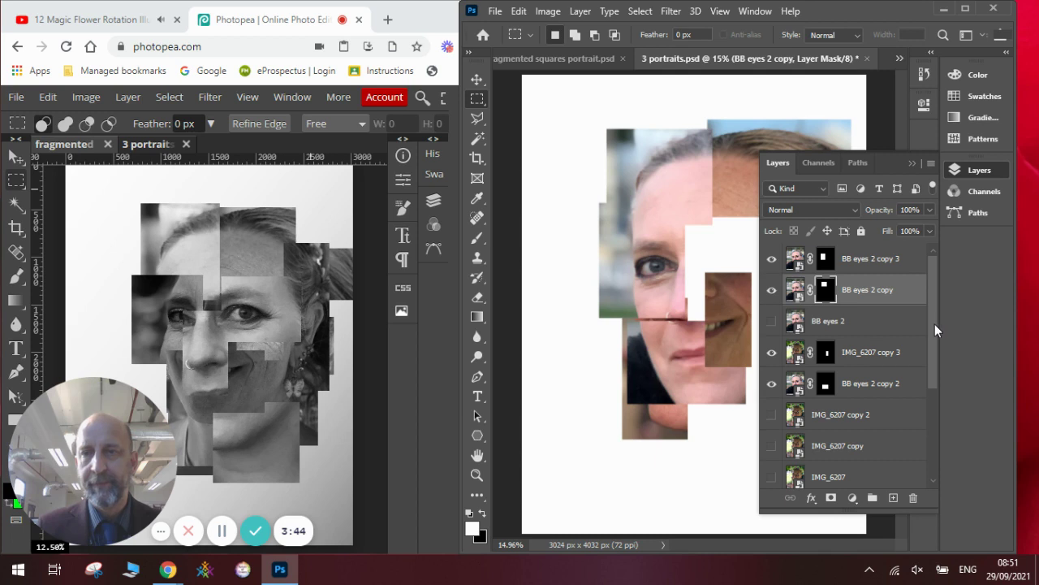
left_click_drag(881, 293, 868, 465)
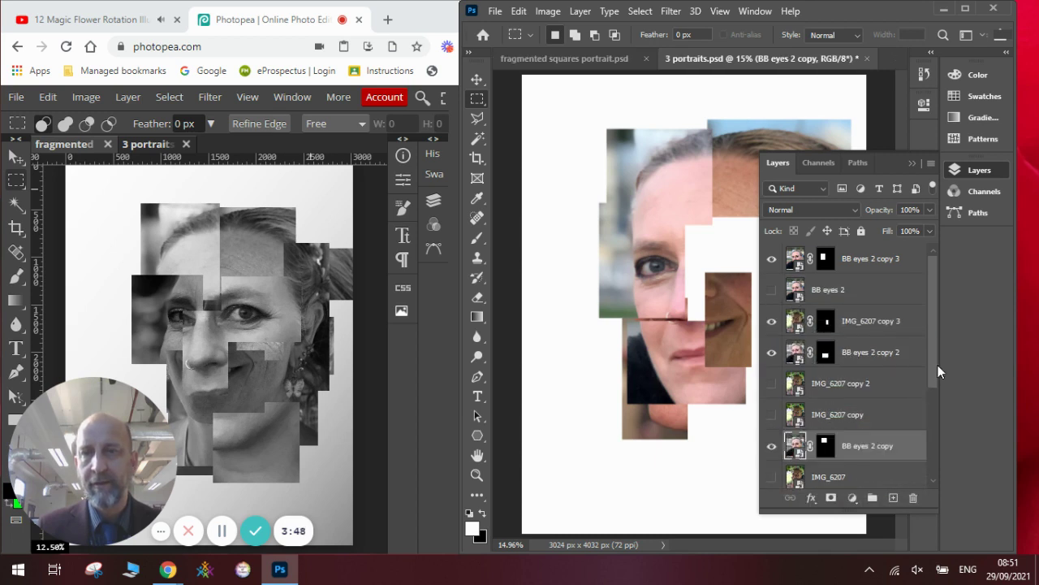
scroll(934, 381, "down", 3)
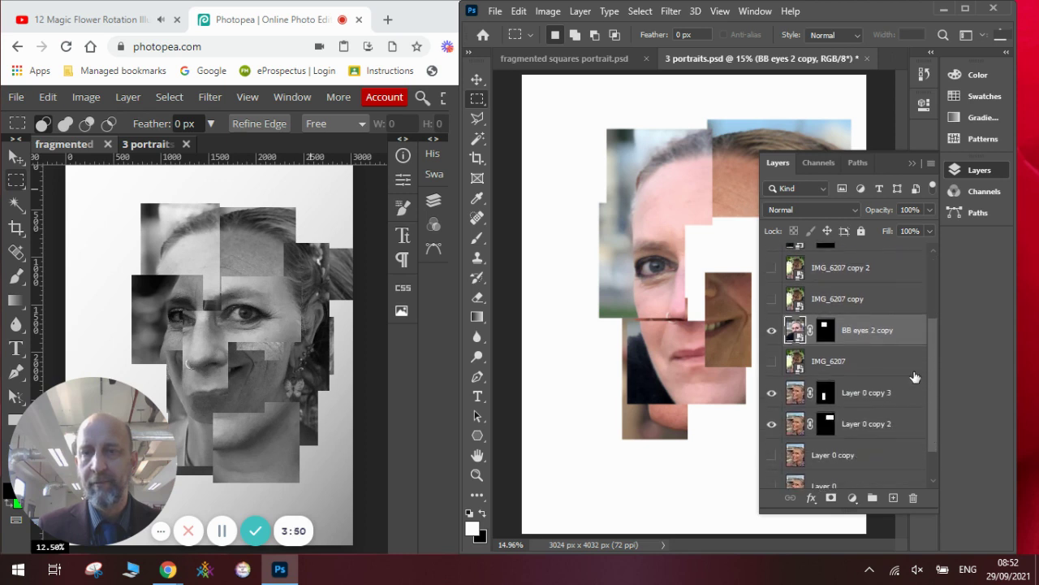
left_click_drag(880, 330, 869, 443)
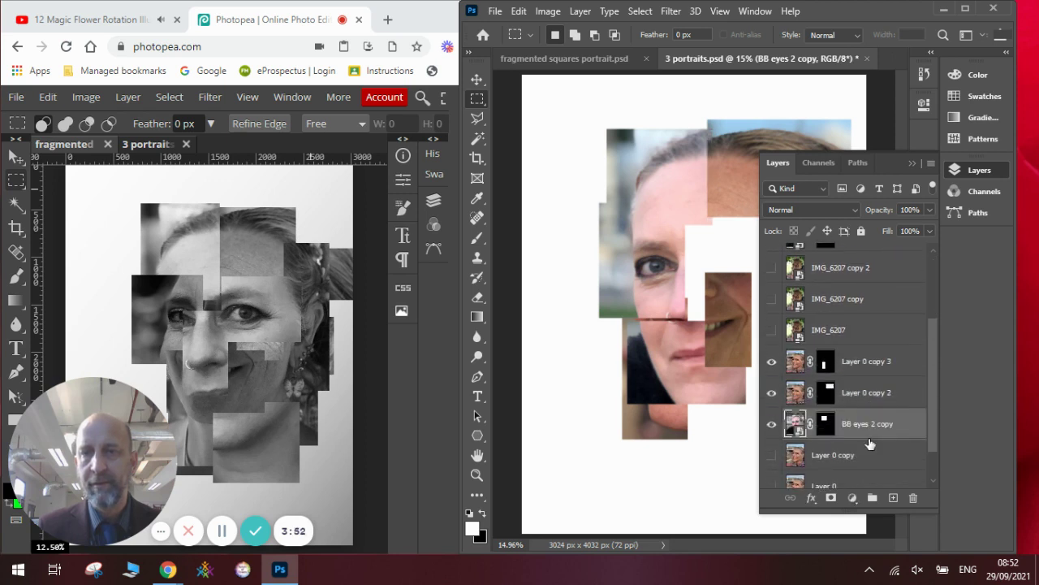
left_click(844, 473)
Step: Mask Layer 0 copy to a wide brow rectangle and move it above IMG_6207 copy 2
left_click(771, 455)
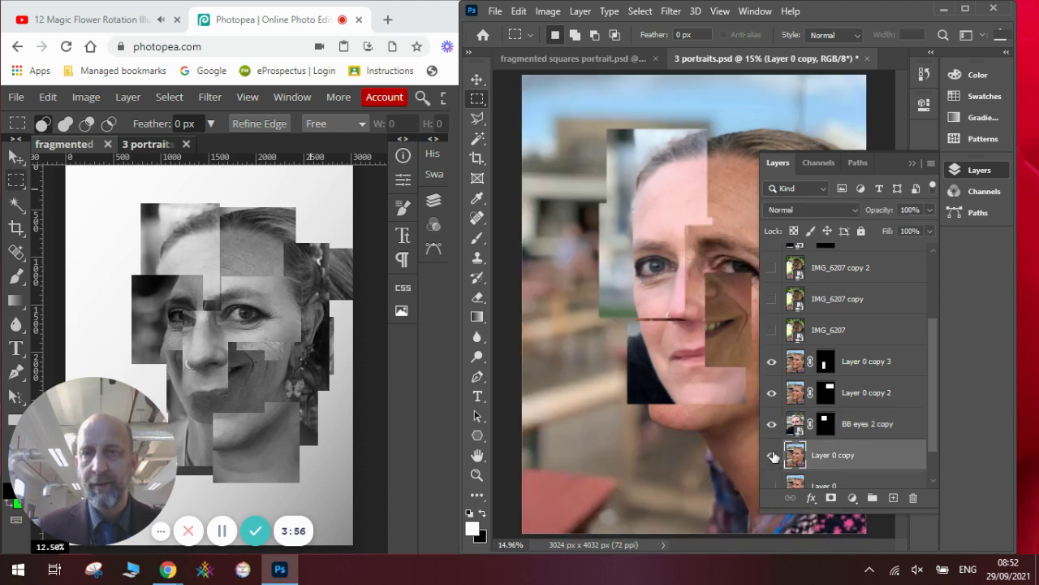
left_click_drag(615, 185, 735, 246)
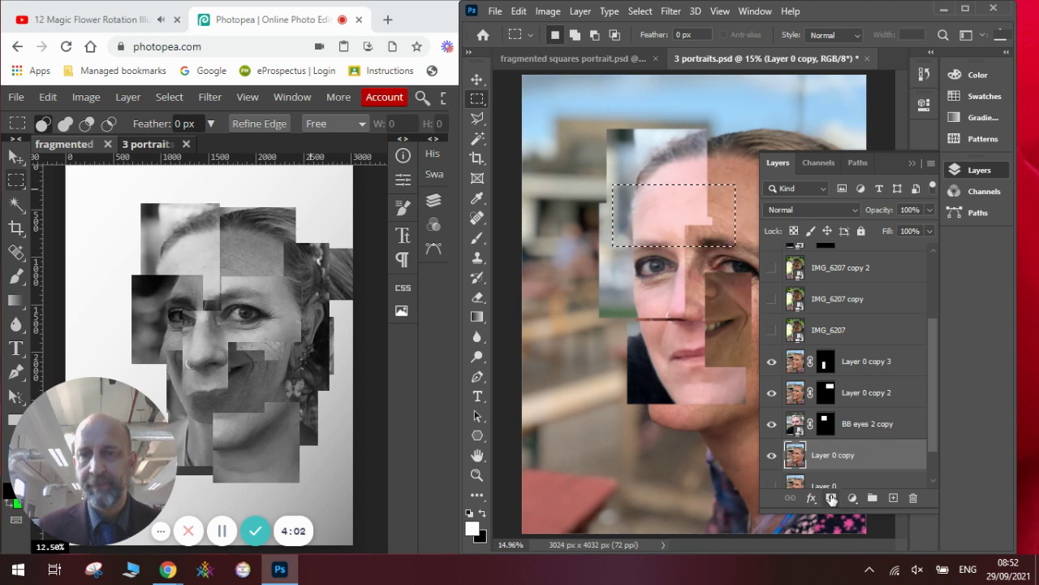
left_click(831, 497)
left_click_drag(871, 453, 867, 267)
left_click_drag(931, 357, 931, 299)
Step: Mask BB eyes 2 to a tall strip beside the nose to the chin, then show IMG_6207 copy 2
left_click(859, 280)
left_click(771, 280)
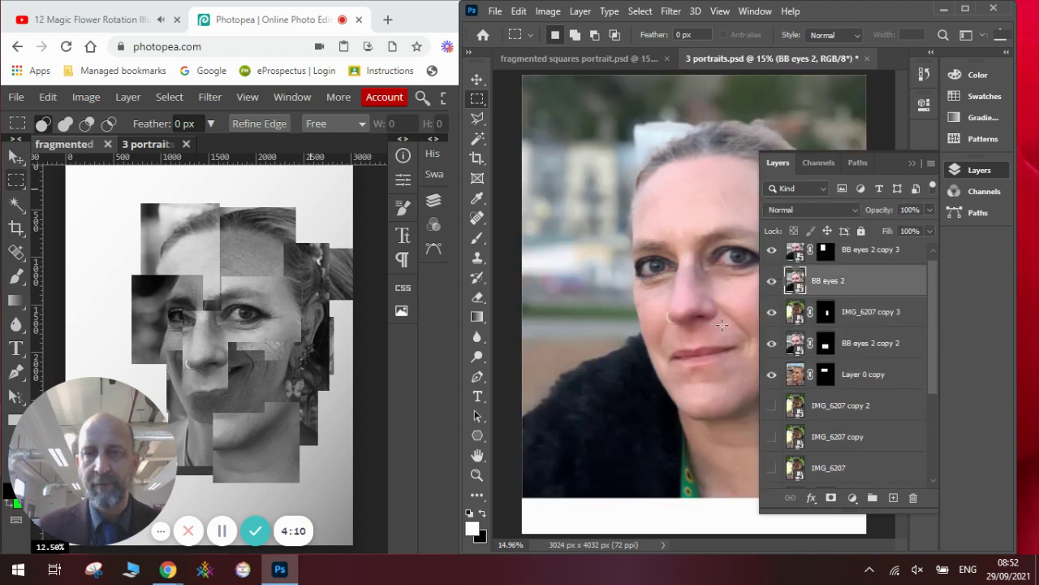
left_click_drag(714, 320, 750, 462)
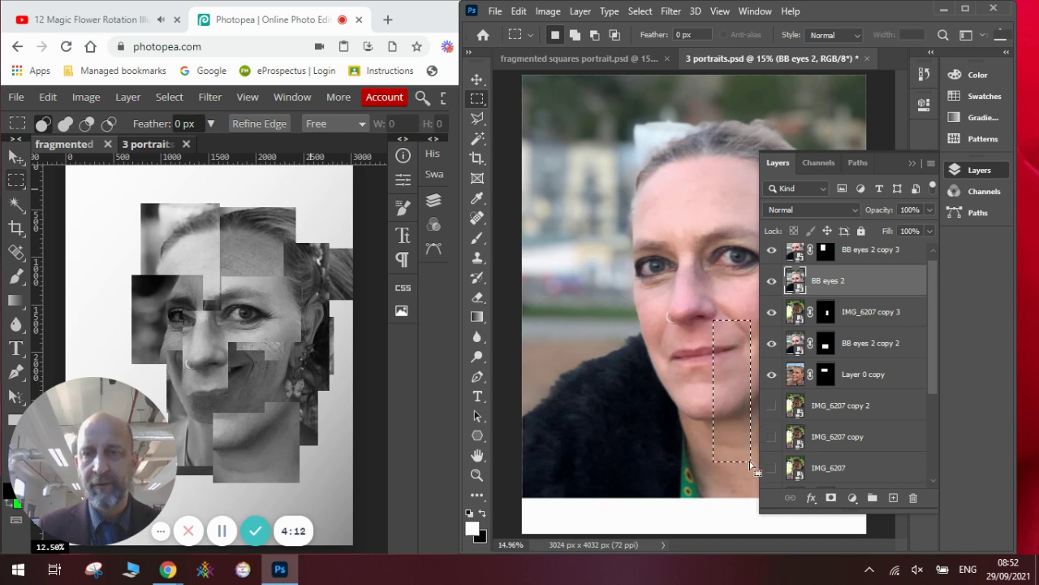
left_click(831, 498)
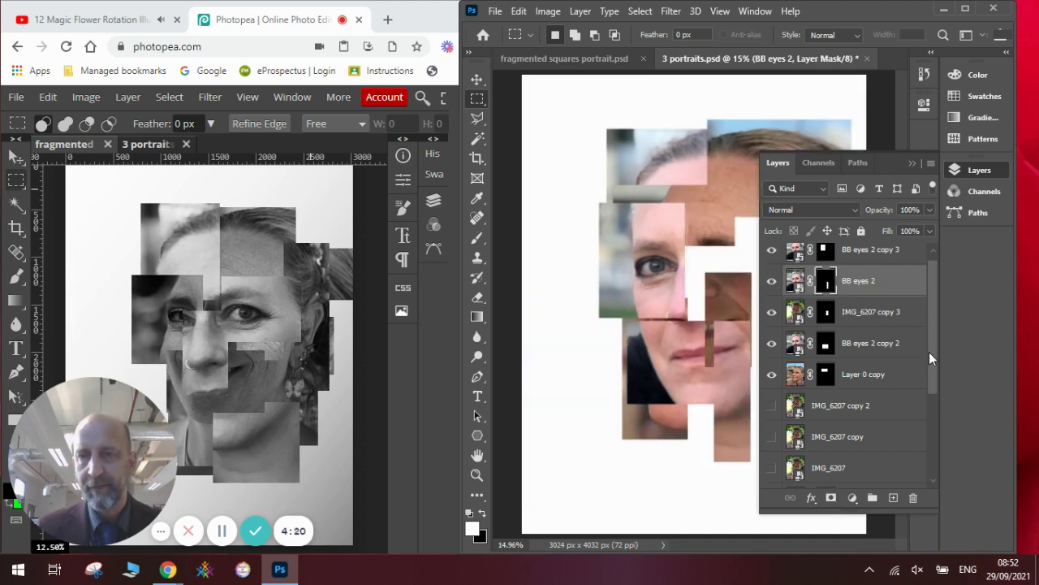
scroll(930, 352, "down", 2)
left_click(773, 354)
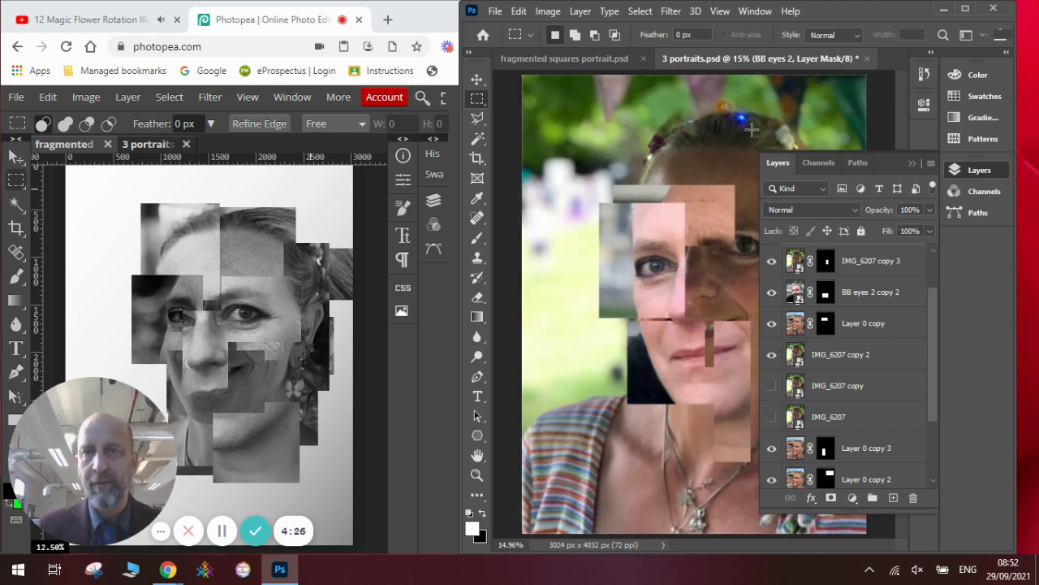
Step: Mask IMG_6207 copy 2 to a hair patch at the upper right
left_click_drag(751, 130, 831, 320)
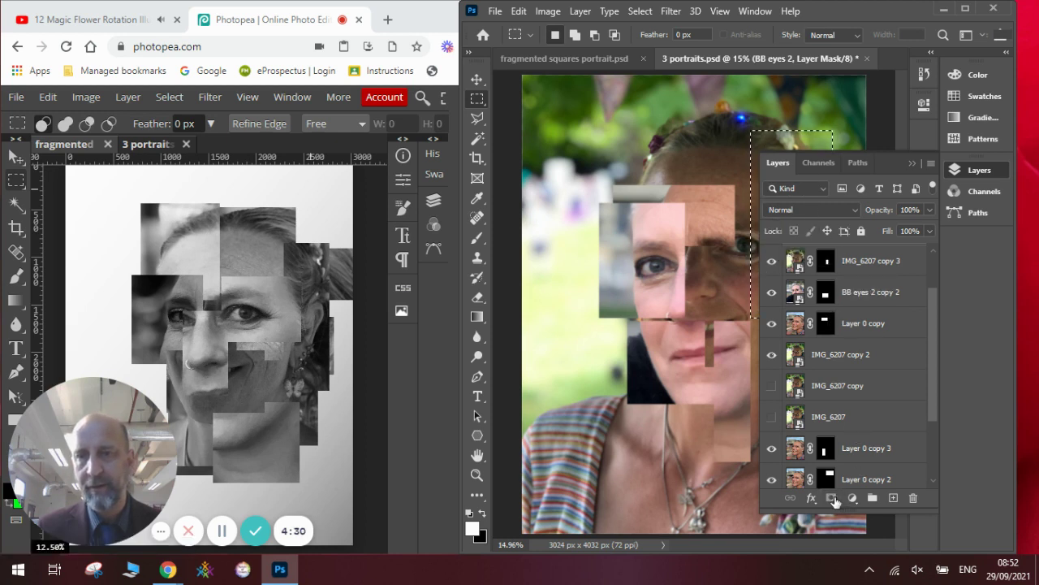
left_click(840, 359)
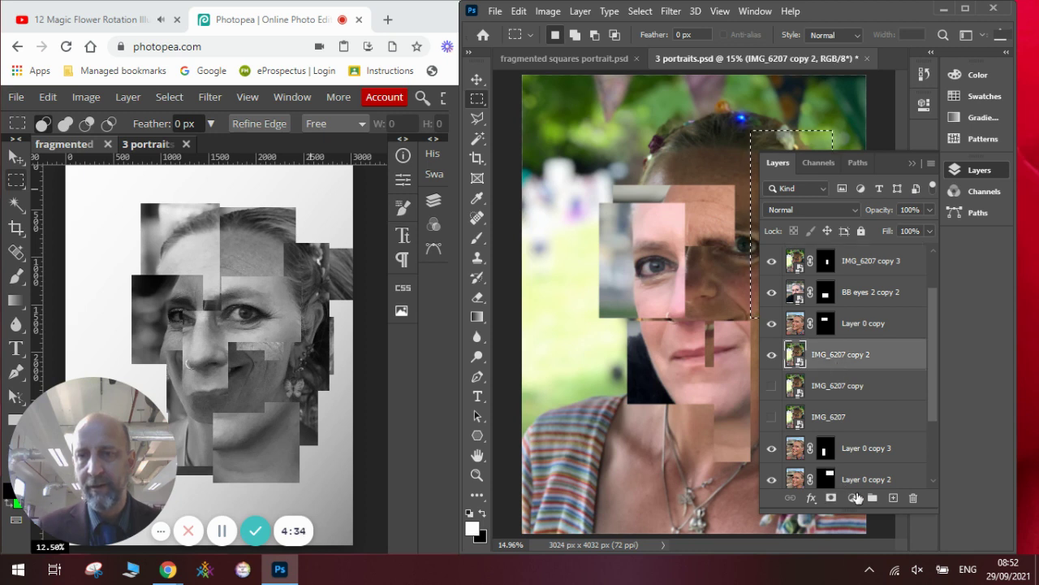
left_click(830, 497)
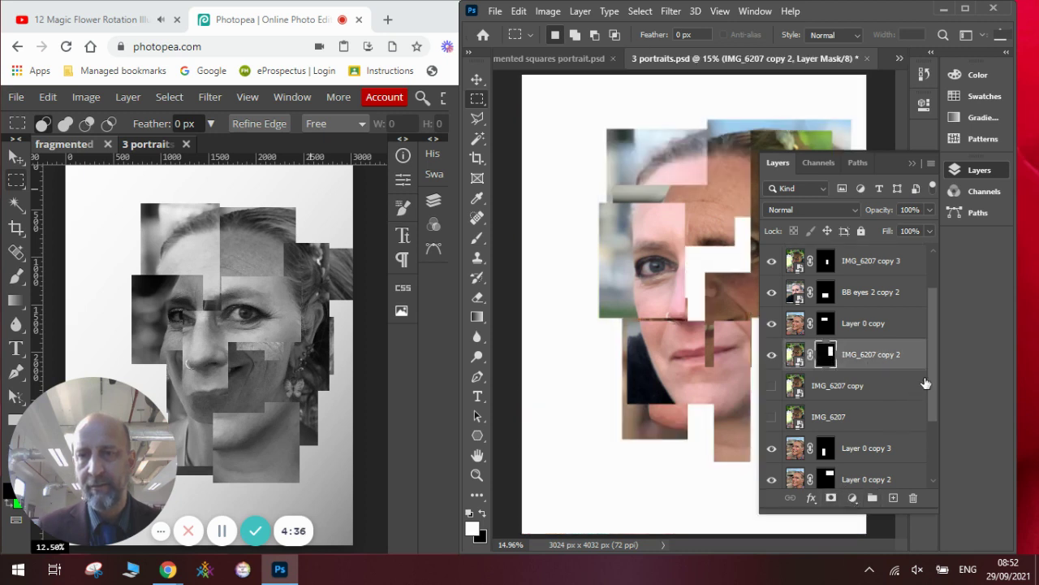
left_click_drag(931, 375, 930, 401)
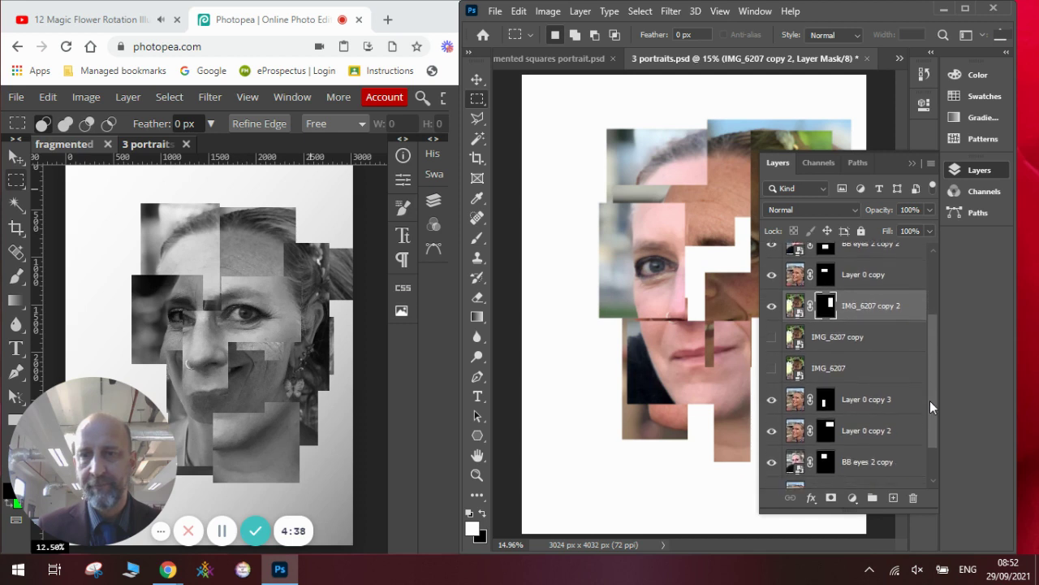
Step: Show IMG_6207 and mask it to a tall strip down the centre of the face
left_click(772, 368)
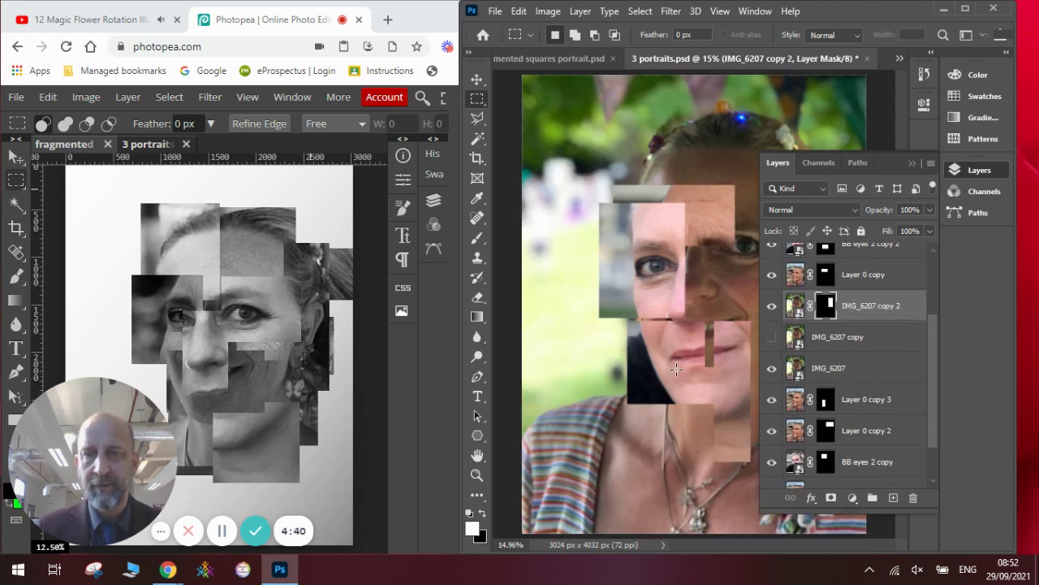
left_click_drag(658, 289, 733, 495)
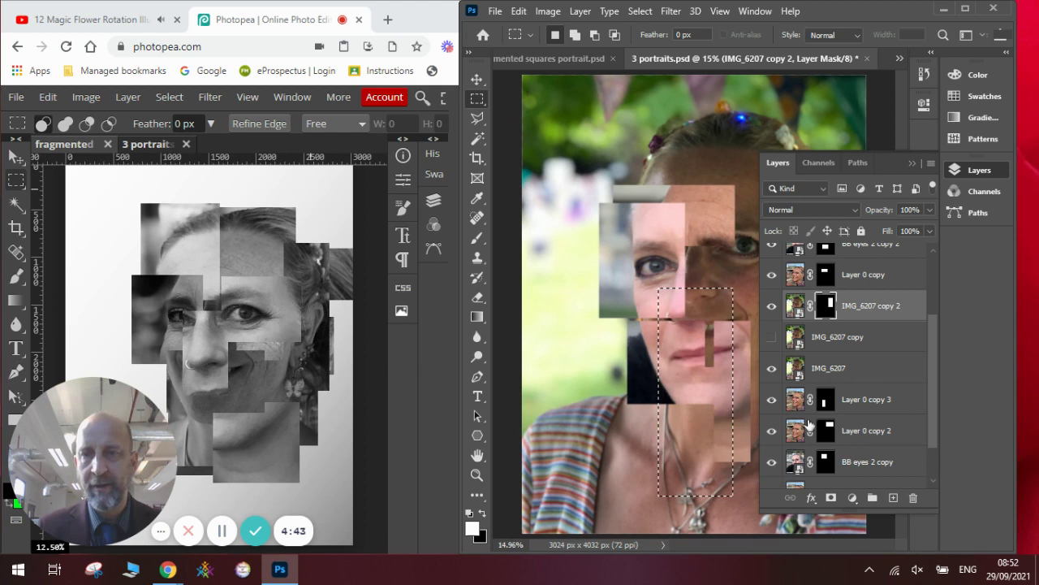
left_click(846, 365)
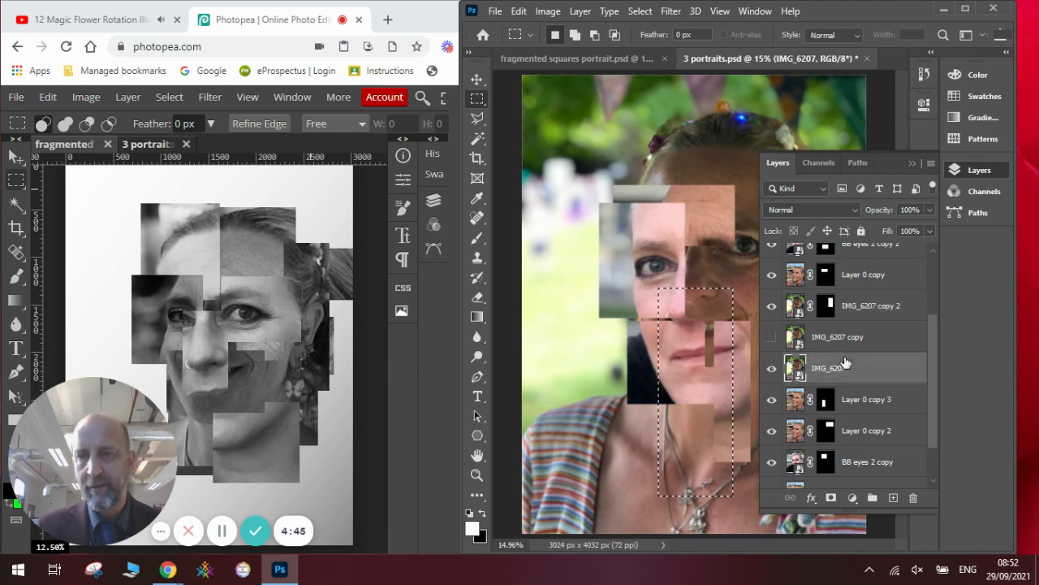
left_click(831, 497)
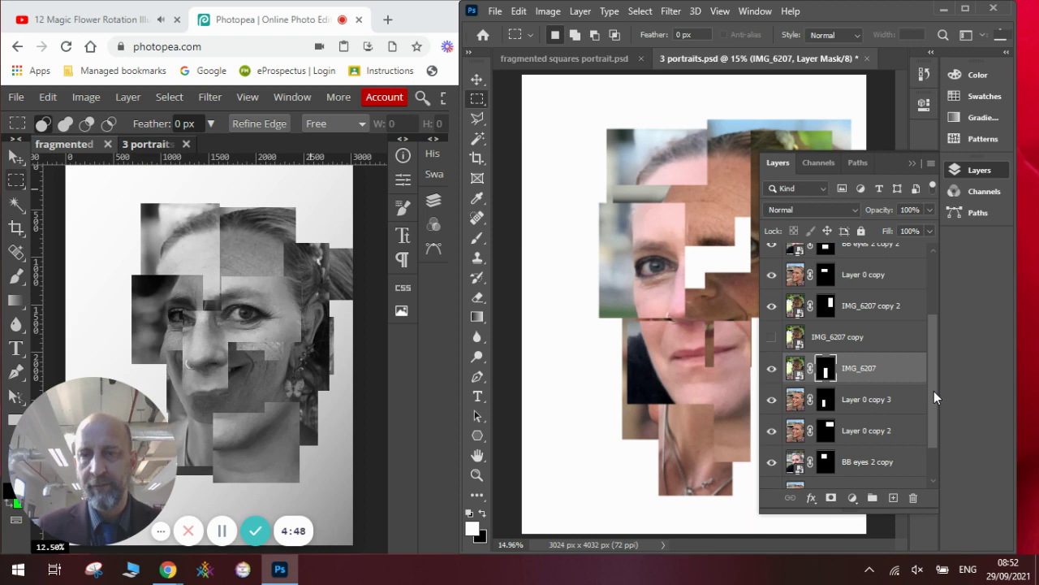
left_click_drag(934, 390, 931, 435)
Step: Show Layer 0 and mask it to a wide rectangle across the eyes
left_click(871, 443)
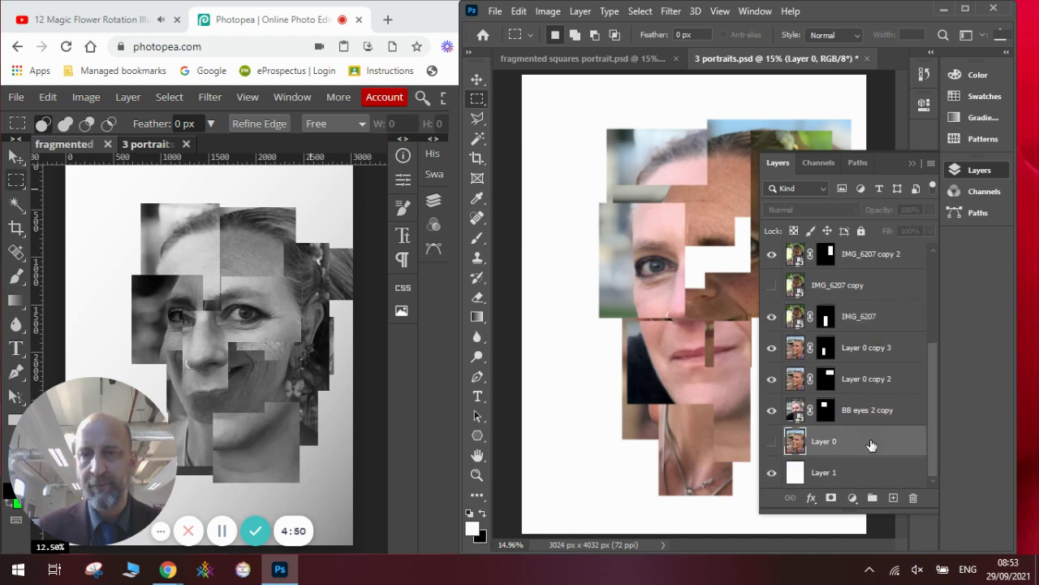
left_click(773, 441)
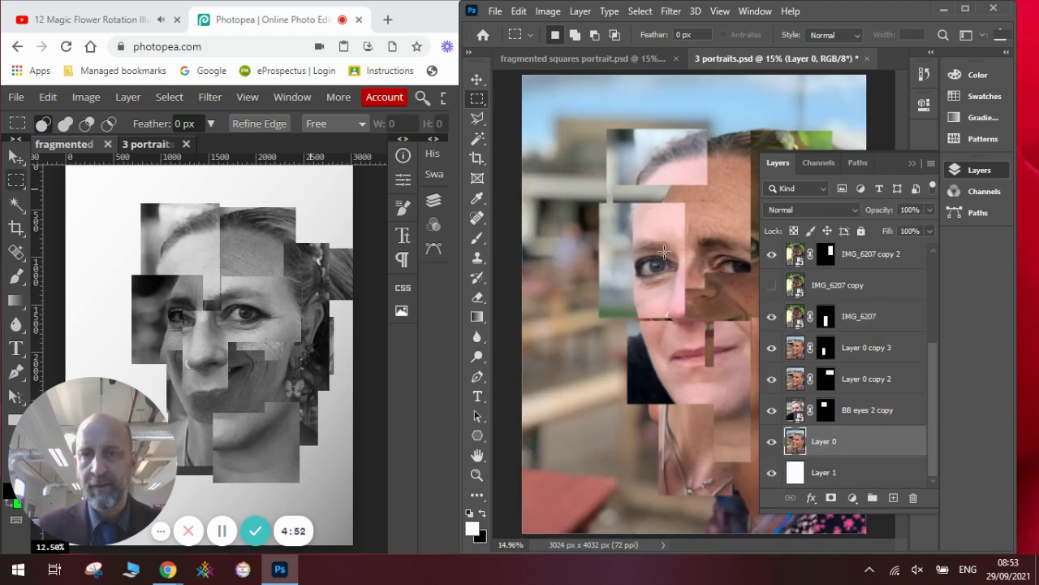
left_click_drag(648, 229, 760, 291)
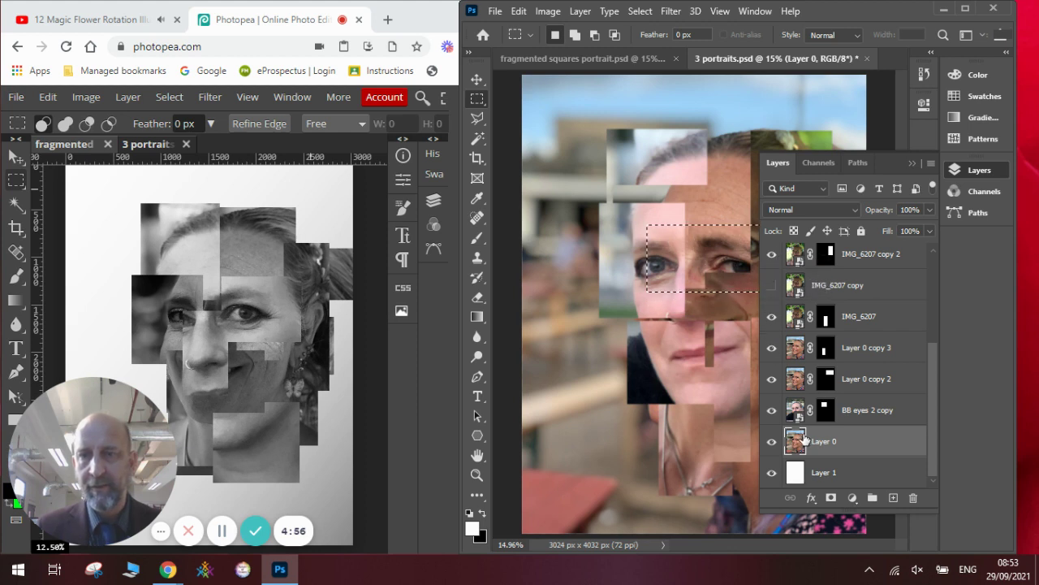
left_click(853, 498)
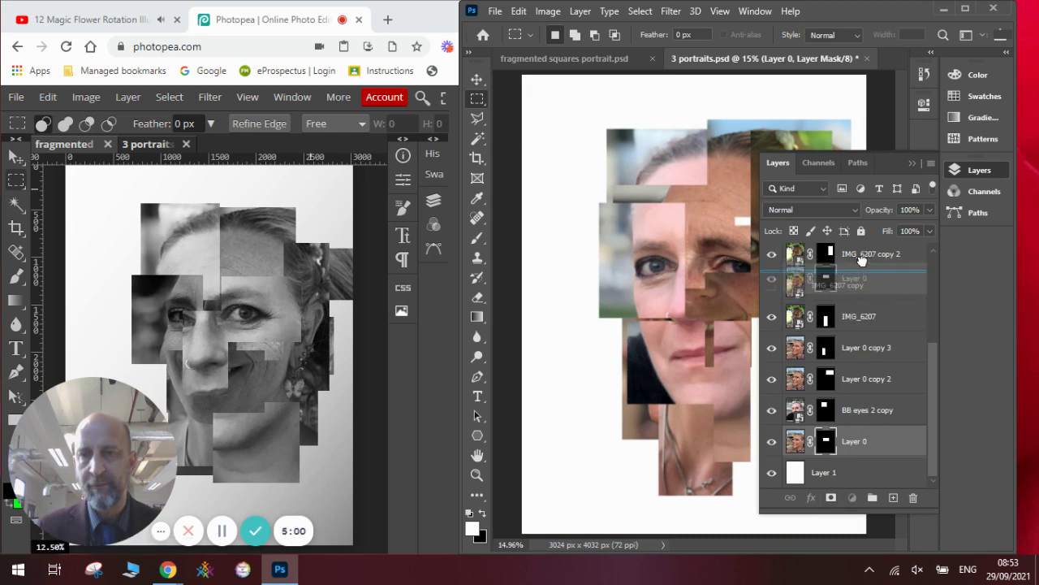
Step: Move Layer 0 to the top of the layer stack and show IMG_6207 copy
left_click_drag(864, 266, 863, 269)
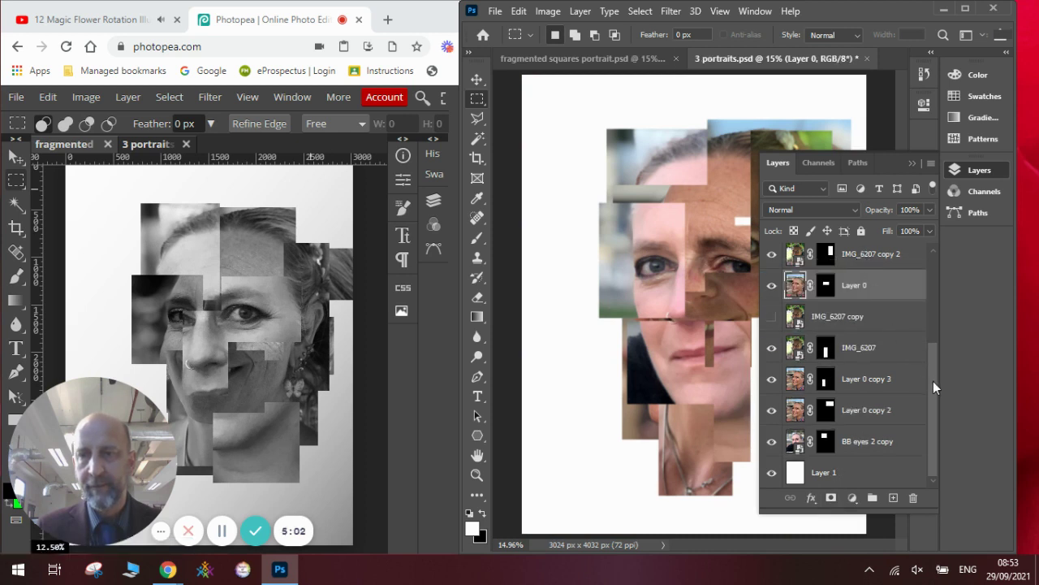
left_click_drag(933, 381, 931, 332)
left_click_drag(875, 376, 868, 247)
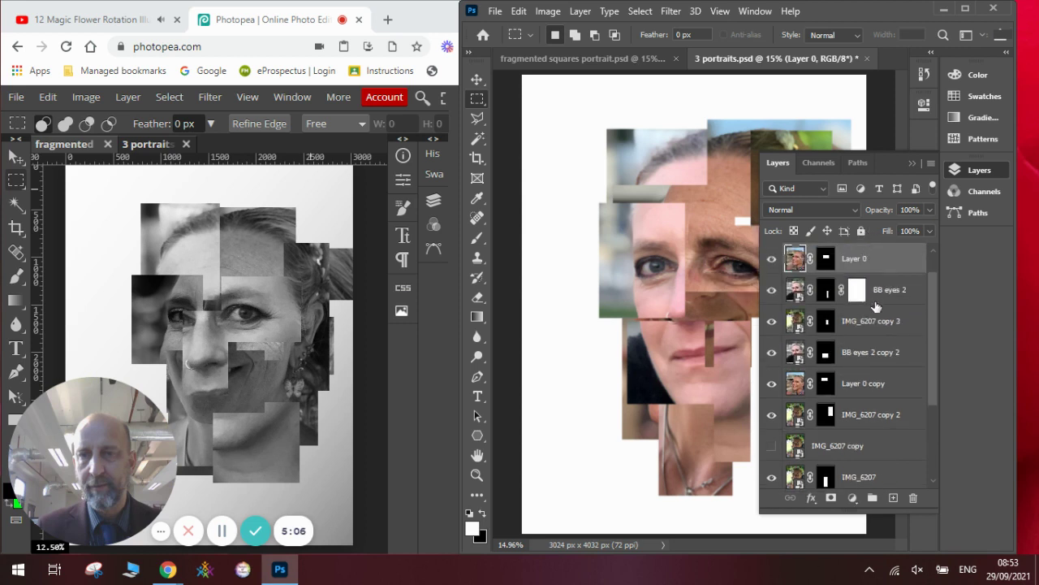
left_click_drag(935, 324, 932, 397)
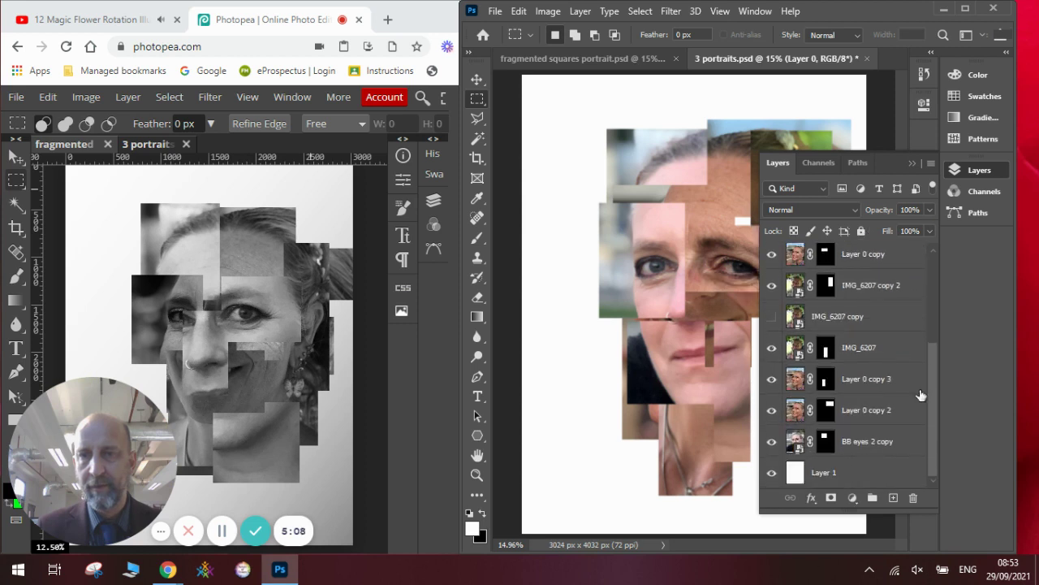
left_click(774, 316)
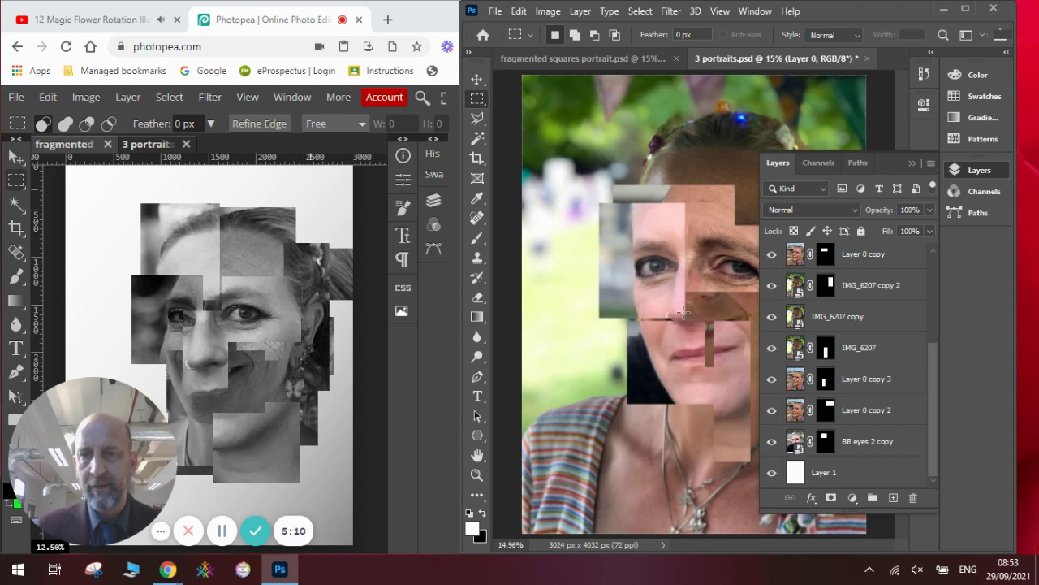
Step: Mask IMG_6207 copy to a rectangle around the mouth
left_click_drag(682, 315, 760, 380)
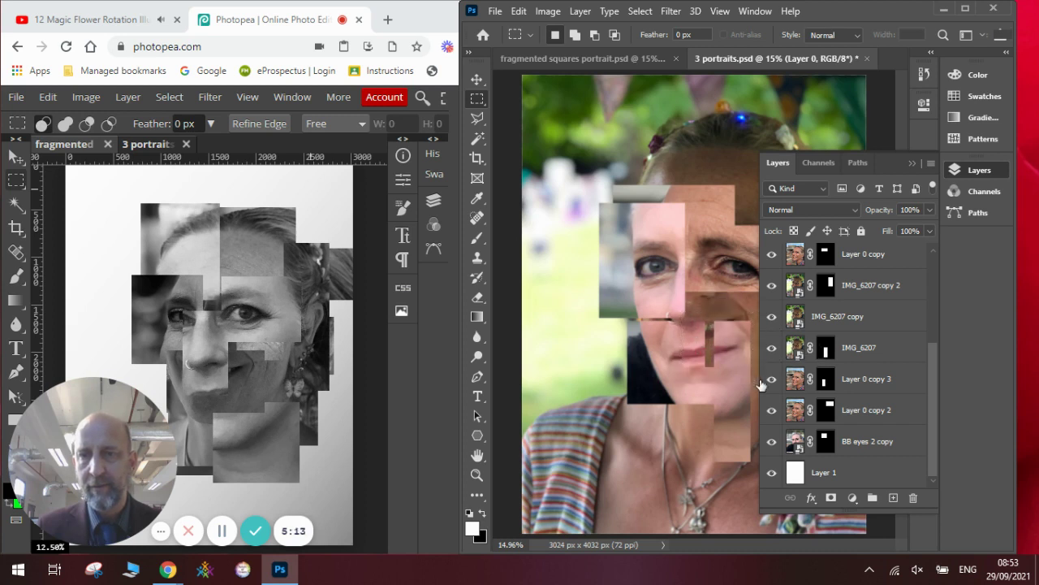
left_click(854, 331)
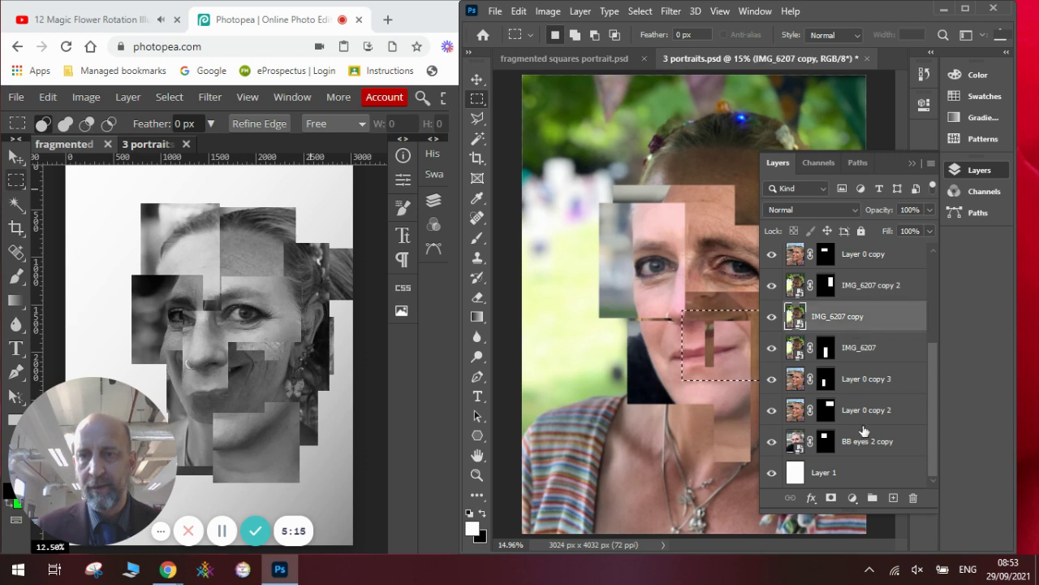
left_click(831, 497)
Step: Drag IMG_6207 copy up near the top of the layer stack
left_click_drag(868, 318, 869, 278)
left_click_drag(931, 379, 930, 320)
left_click_drag(879, 398, 870, 294)
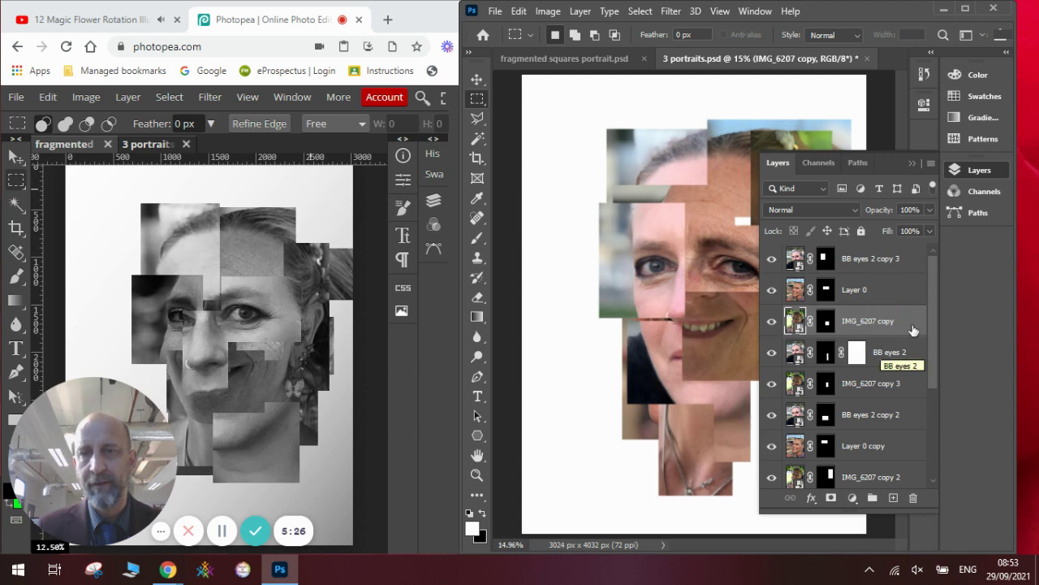
Step: Check BB eyes 2 copy 2's visibility, select Layer 0, and collapse the Layers panel
left_click(853, 417)
left_click(772, 417)
left_click(773, 418)
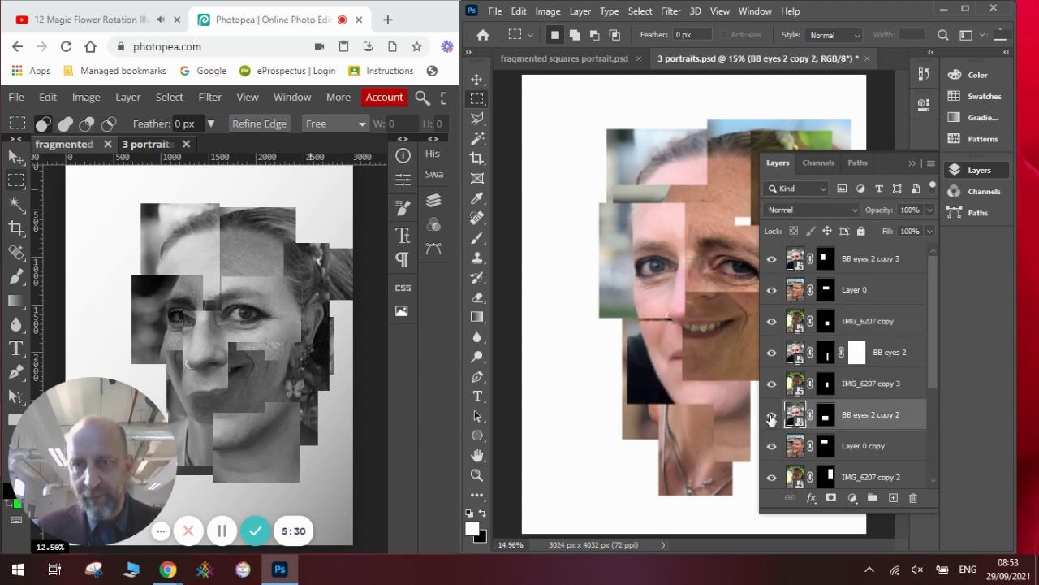
scroll(928, 388, "down", 5)
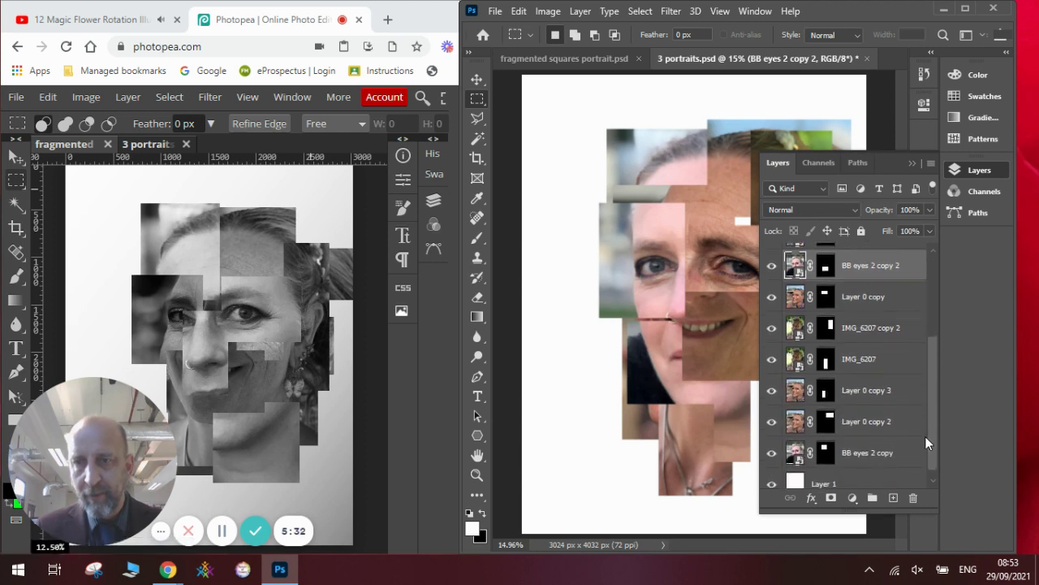
scroll(926, 441, "up", 5)
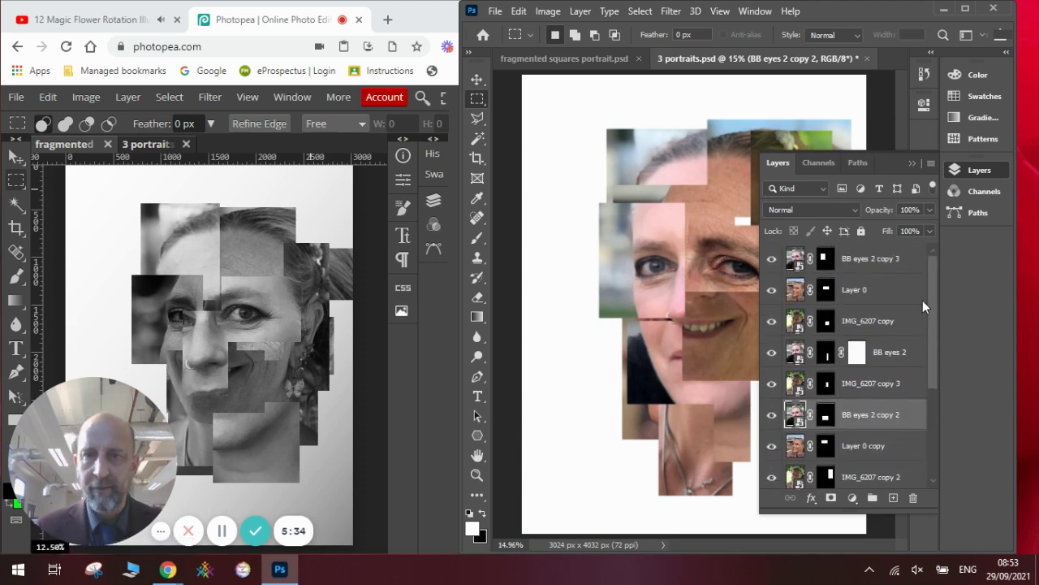
left_click(872, 296)
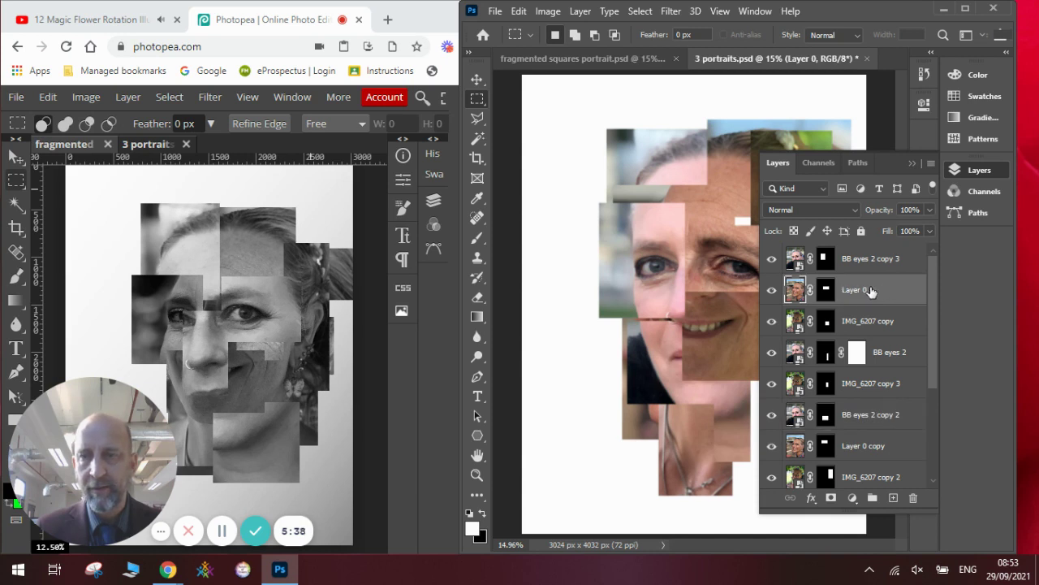
left_click(912, 162)
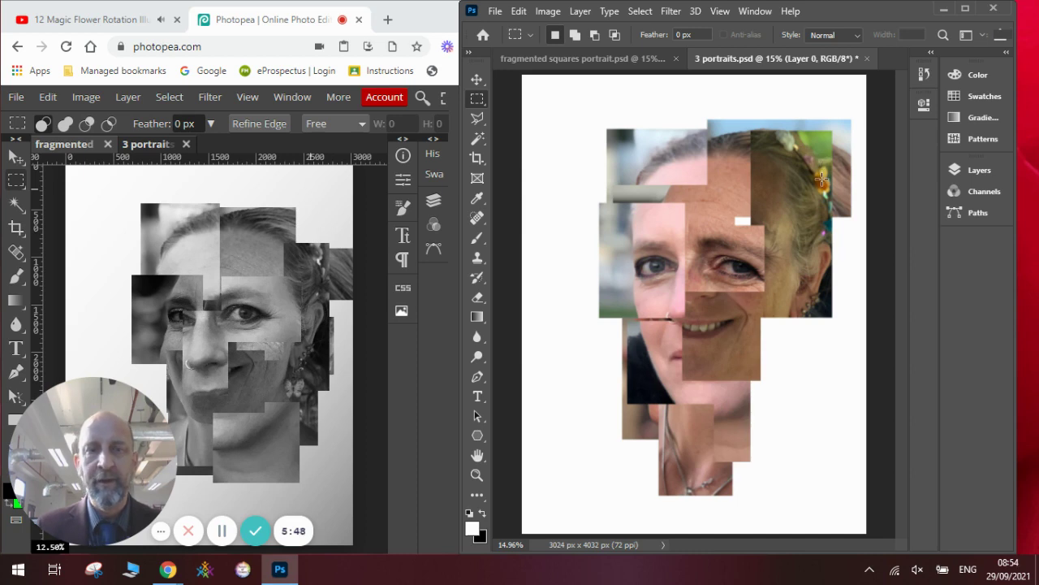
Step: Convert 3 portraits to Grayscale (Don't Merge, Don't Rasterize, Discard), then show fragmented squares portrait
left_click(549, 12)
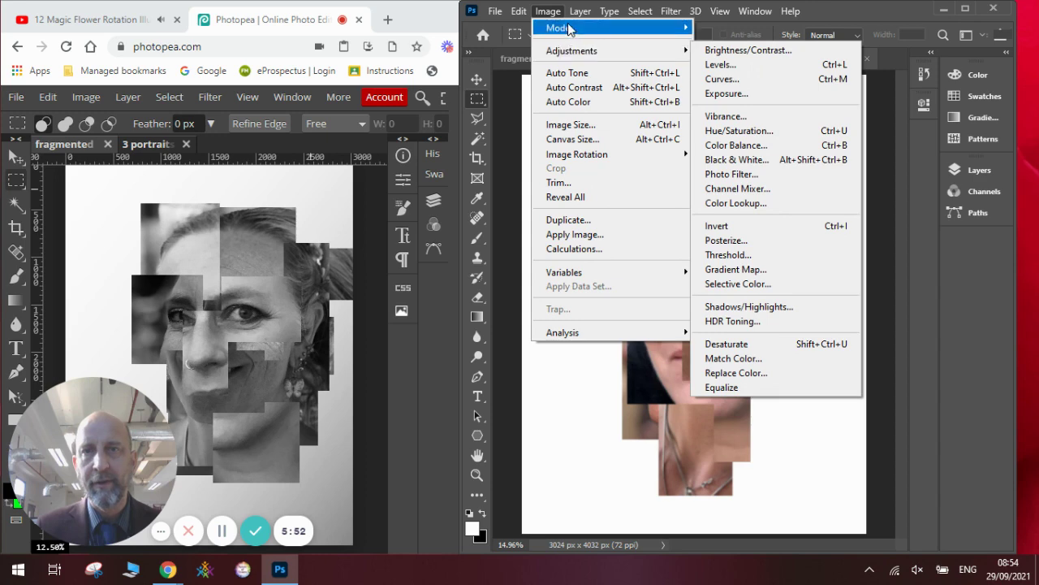
mouse_move(569, 29)
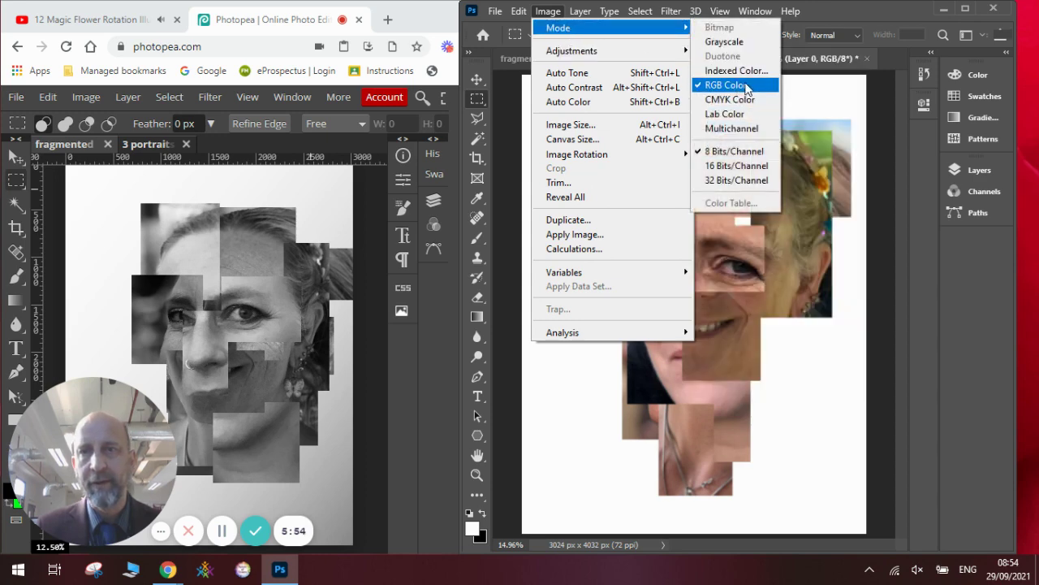
left_click(755, 46)
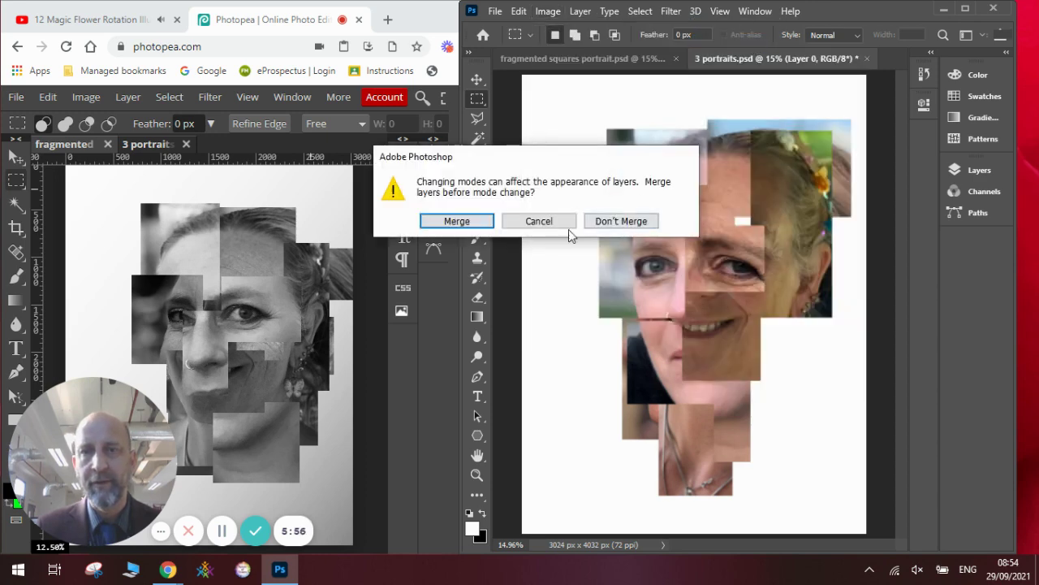
left_click(601, 226)
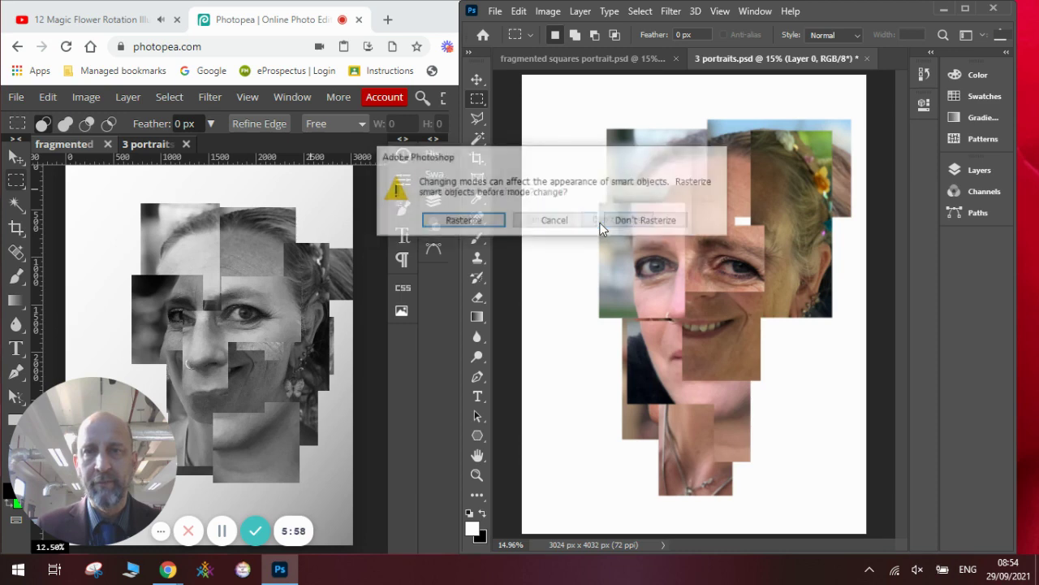
left_click(611, 225)
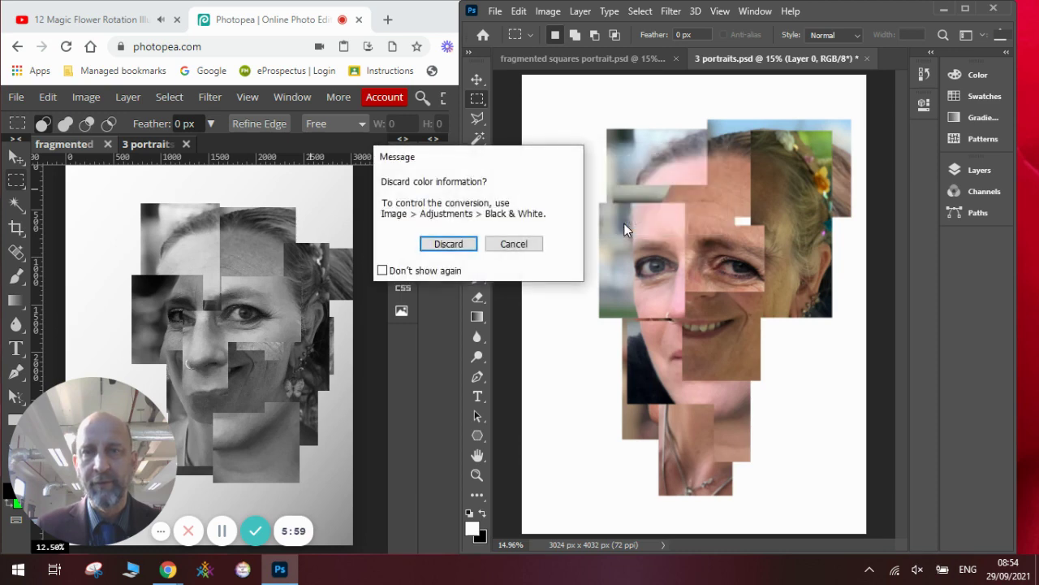
left_click(442, 246)
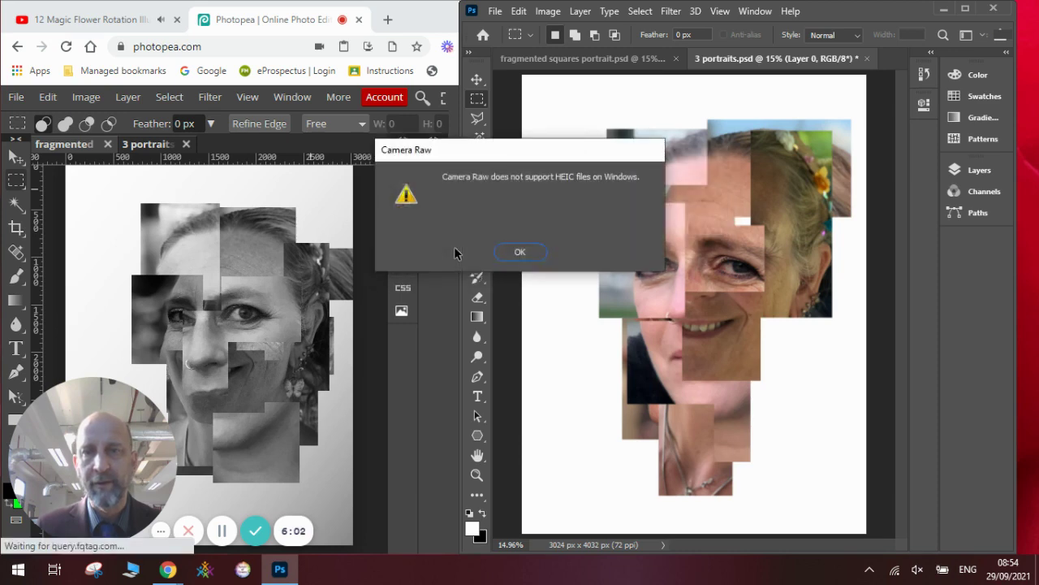
left_click(520, 250)
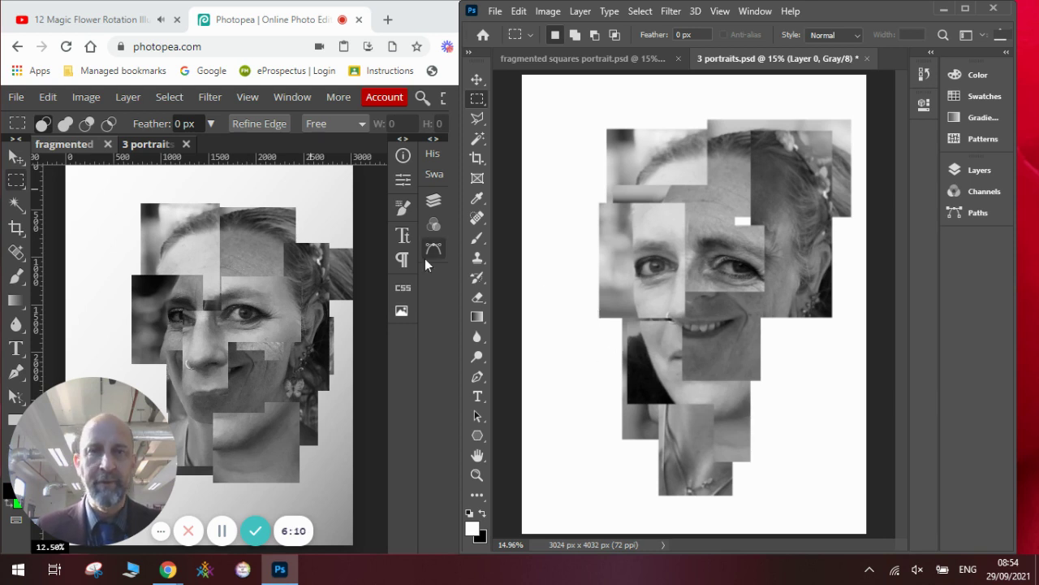
left_click(574, 57)
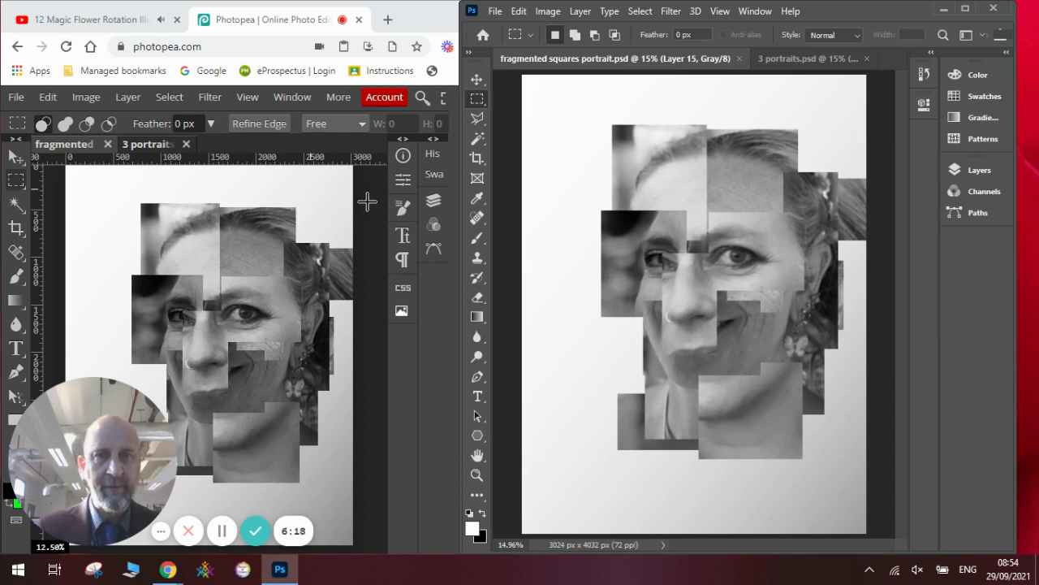
left_click(434, 200)
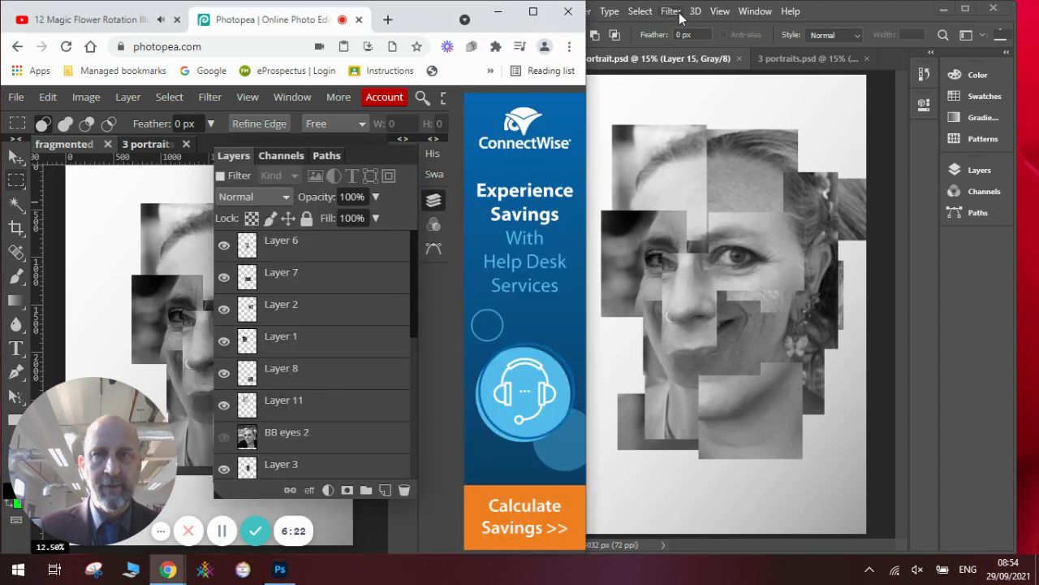
Step: Bring Photopea forward on the 3 portraits document with its Layers panel and Layer menu open
left_click(818, 8)
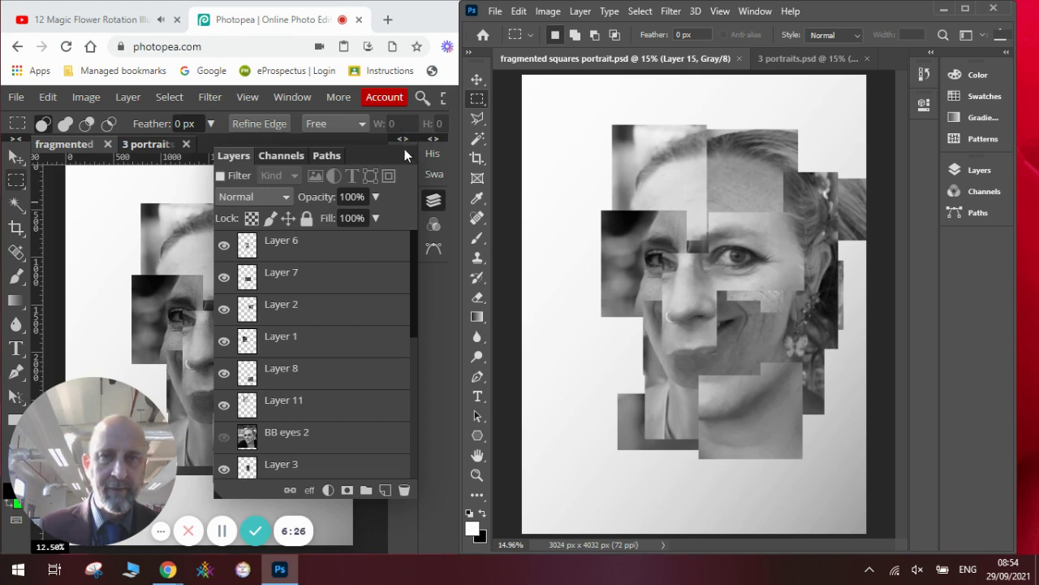
left_click(433, 203)
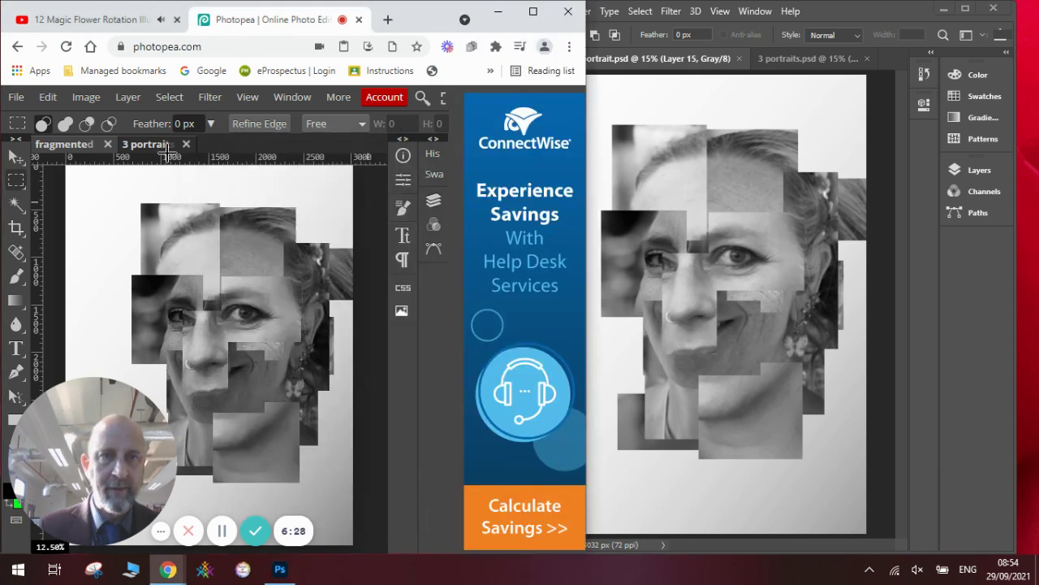
left_click(158, 150)
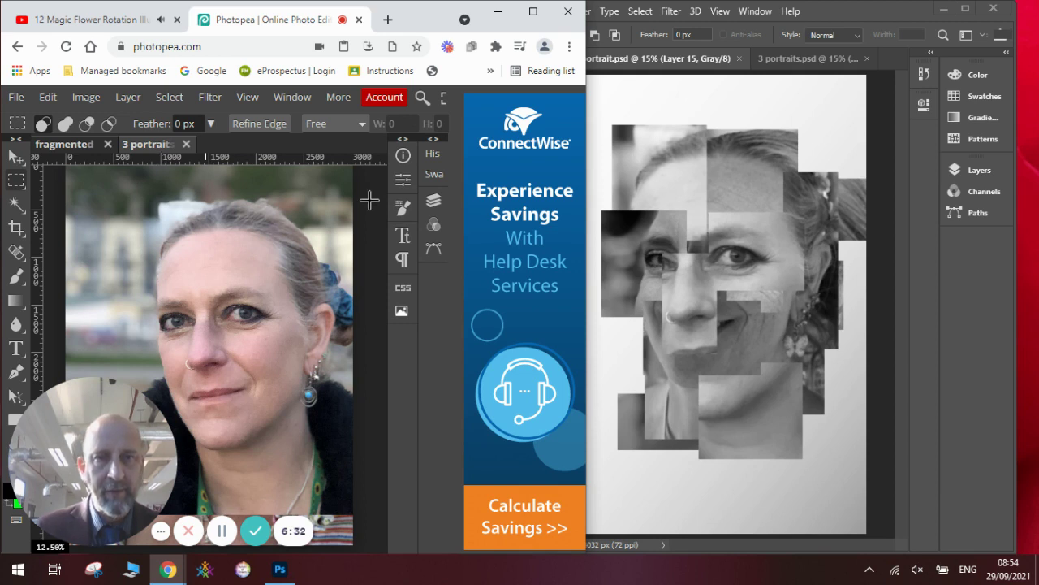
left_click(439, 205)
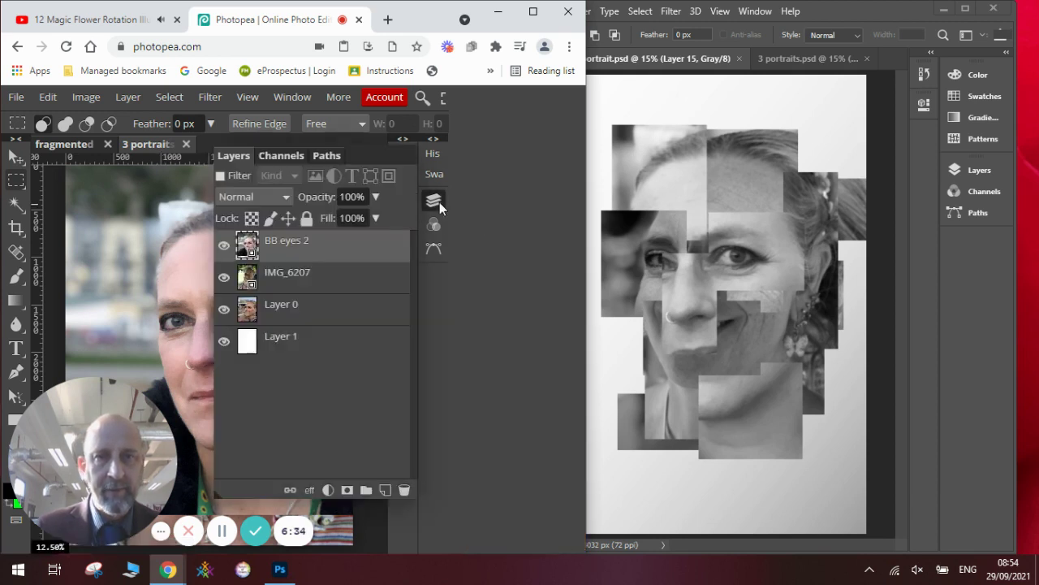
left_click(116, 103)
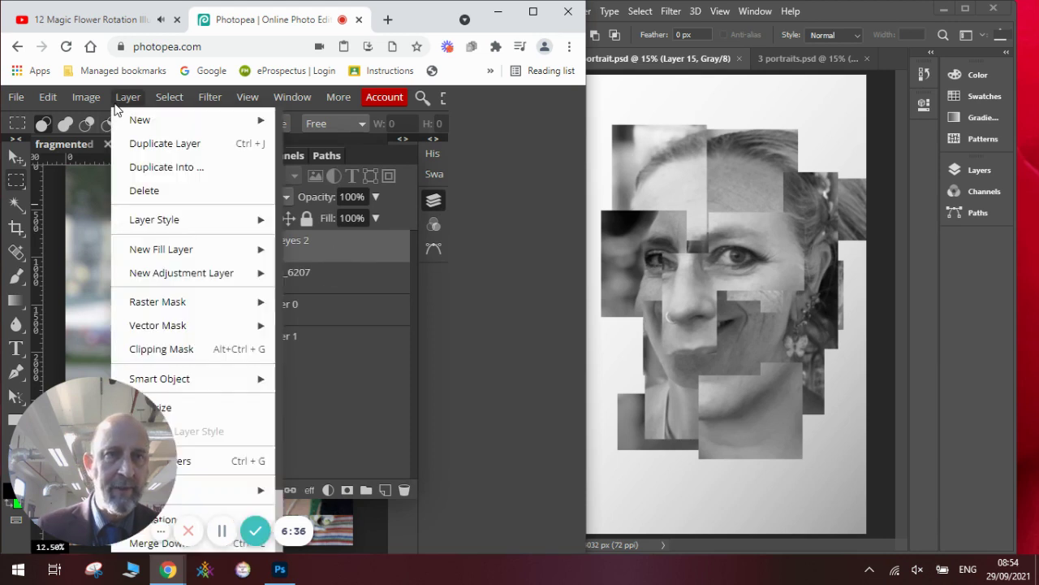
Step: Duplicate BB eyes 2 and IMG_6207 twice each
left_click(147, 145)
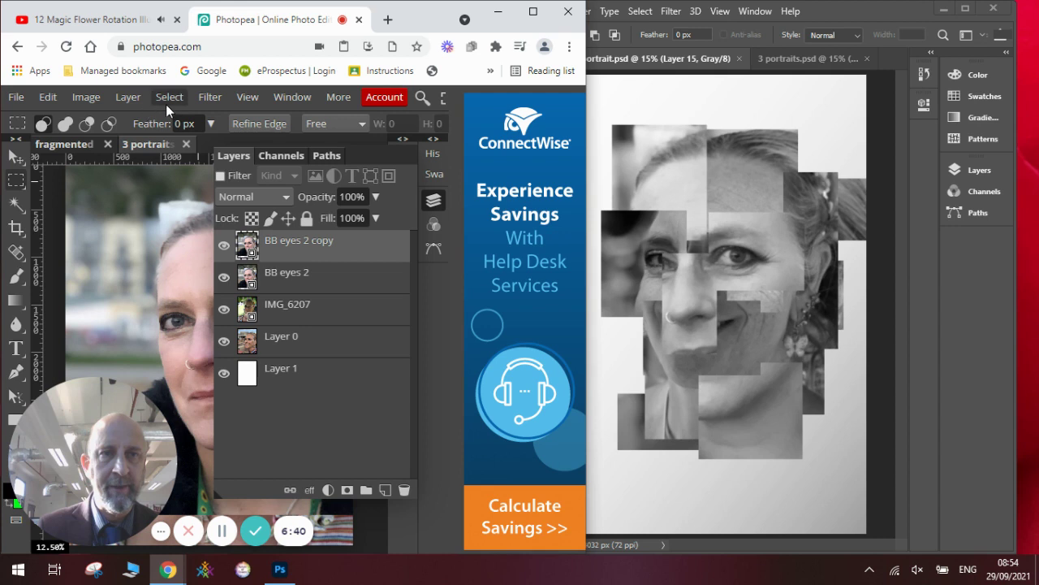
left_click(133, 100)
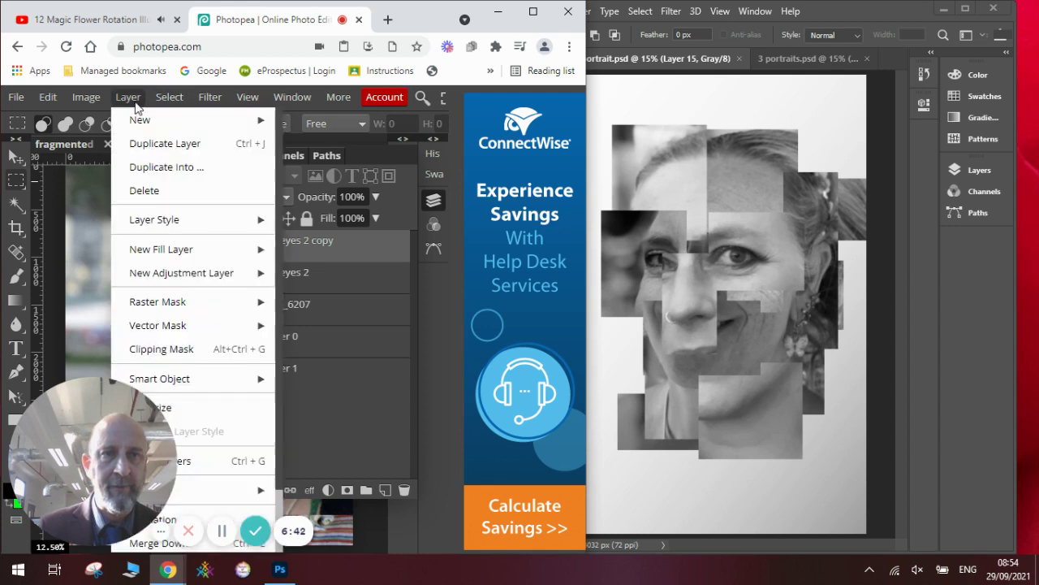
left_click(157, 151)
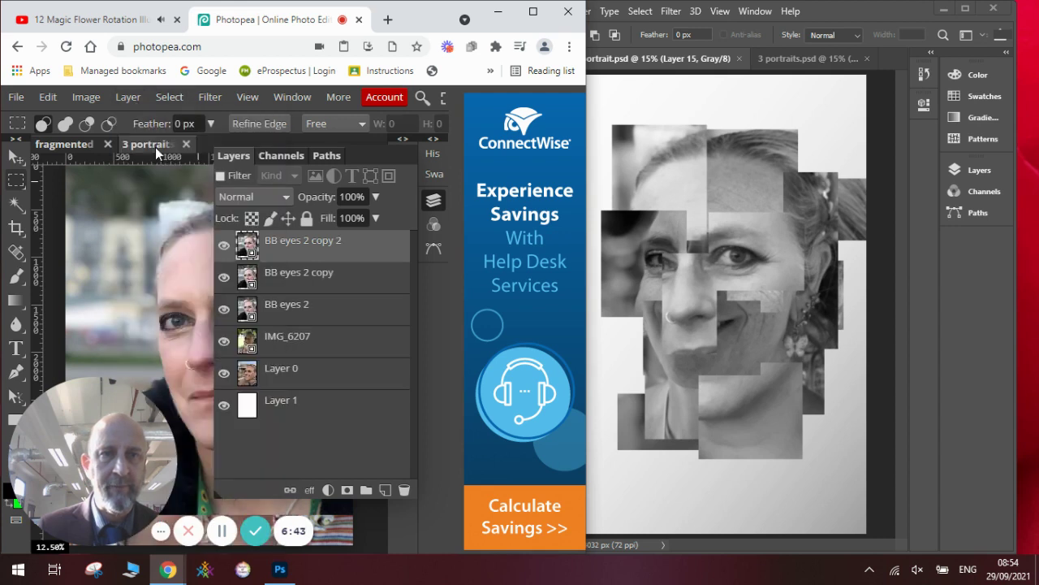
left_click(290, 341)
left_click(133, 103)
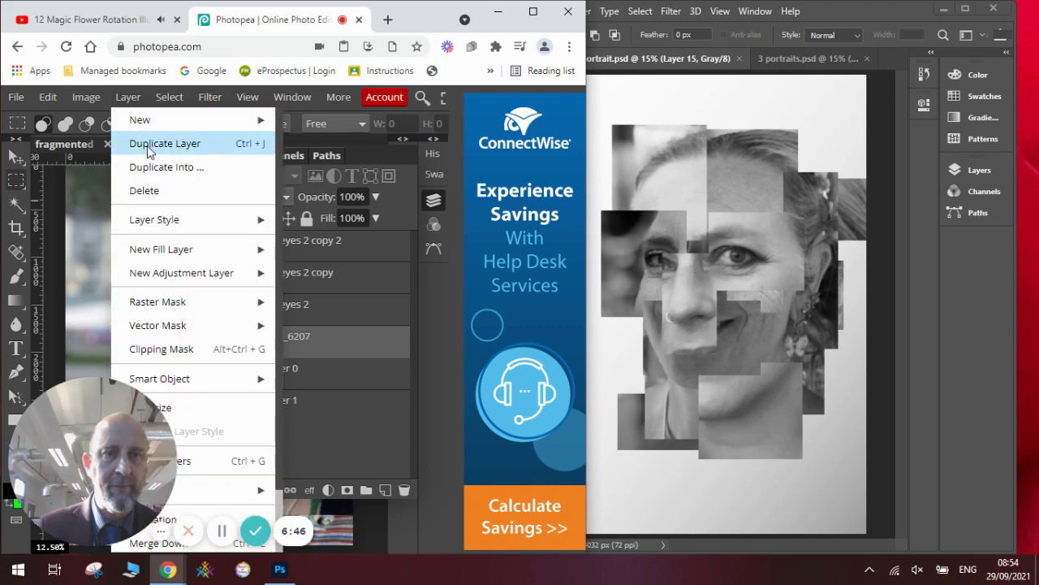
left_click(143, 147)
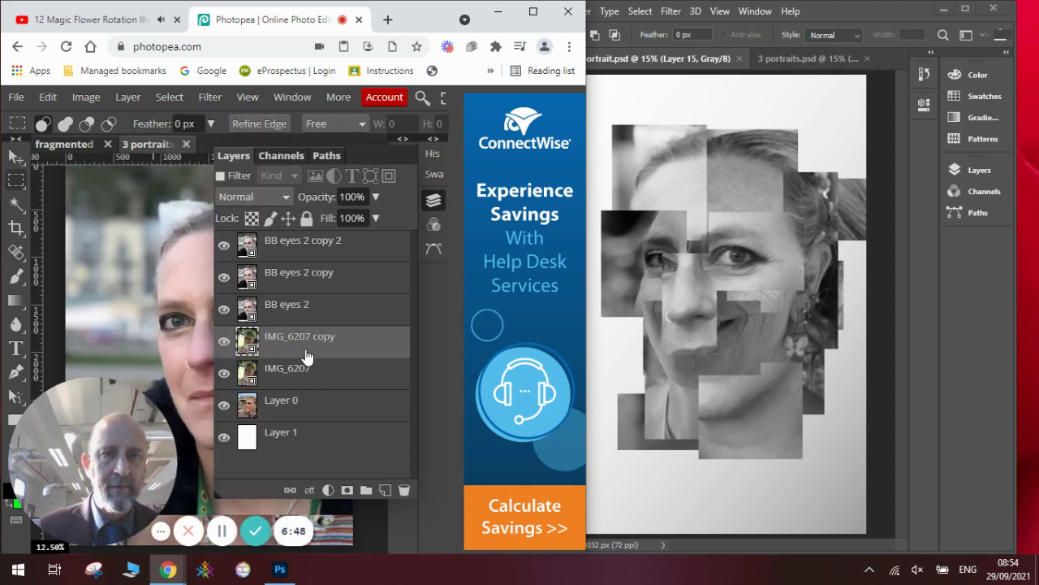
left_click(130, 98)
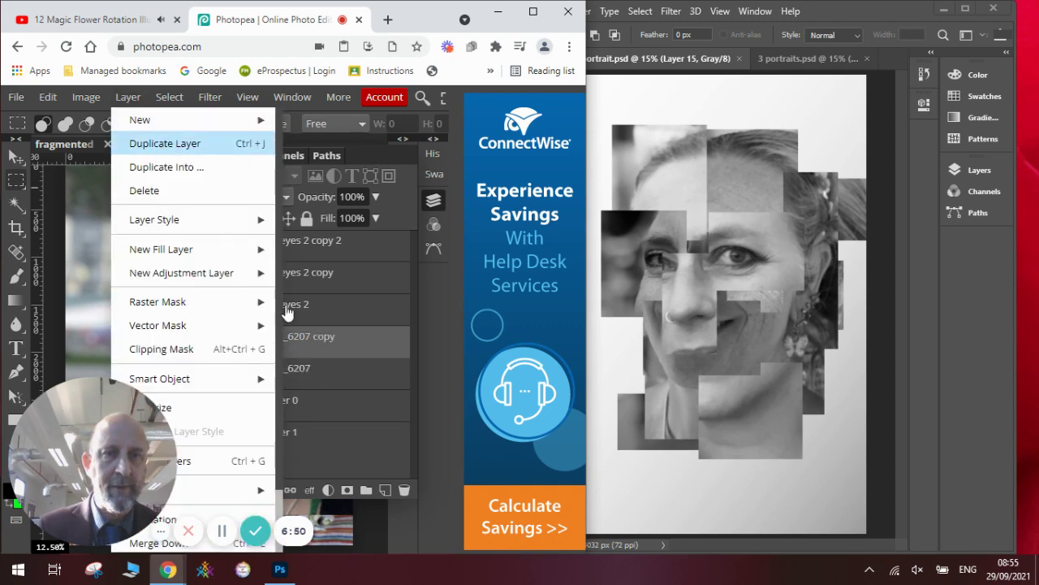
left_click(143, 143)
Step: Make three copies of Layer 0, then select BB eyes 2 copy 2
left_click(301, 436)
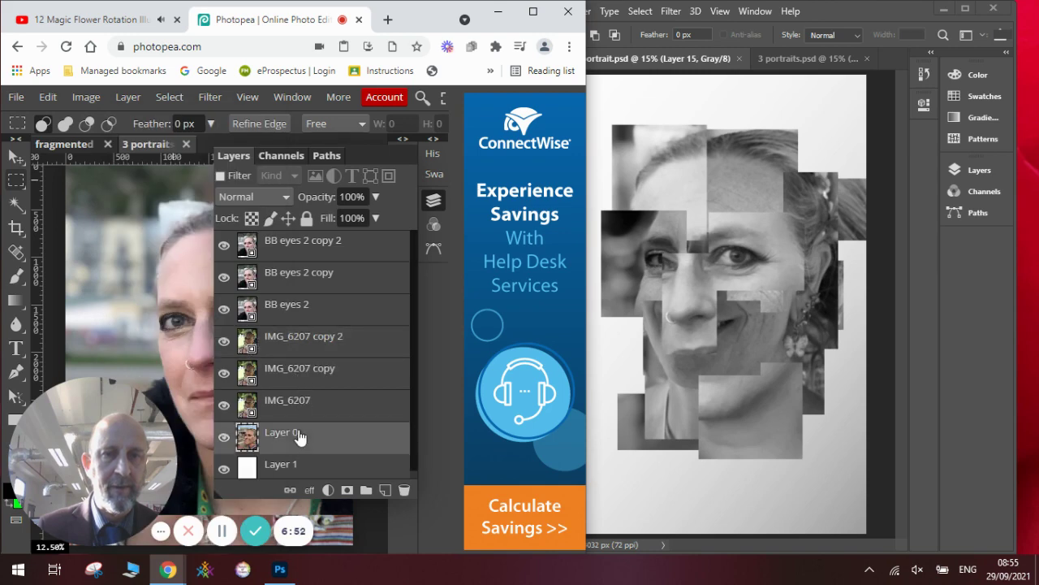
left_click(128, 98)
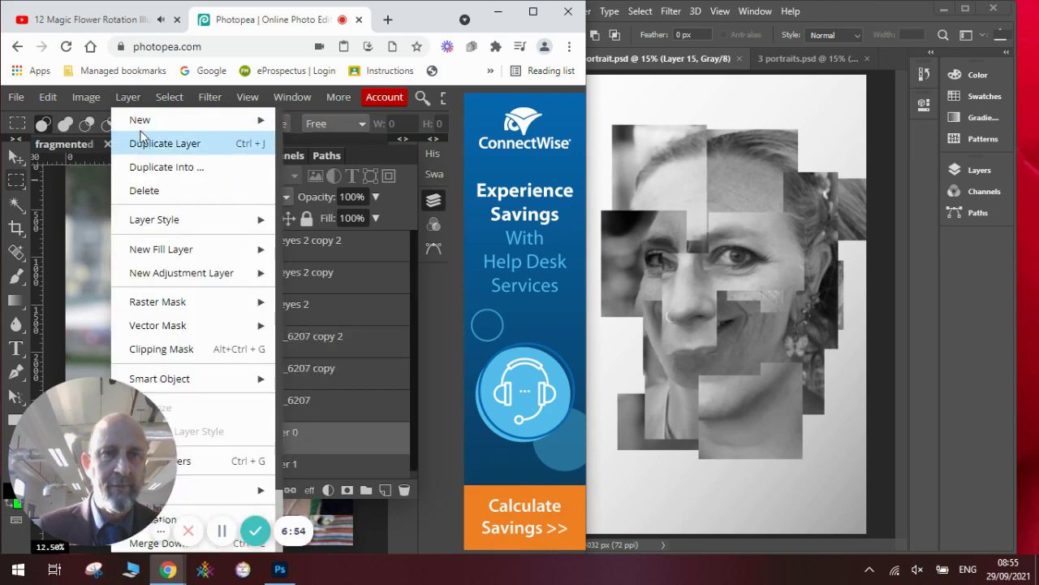
left_click(142, 135)
left_click(130, 98)
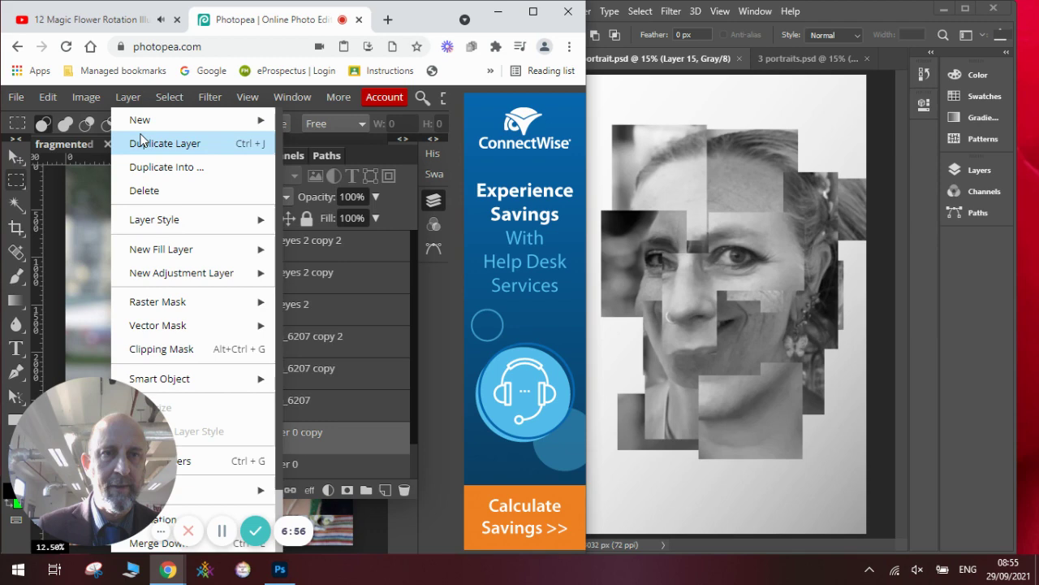
left_click(144, 144)
left_click(127, 99)
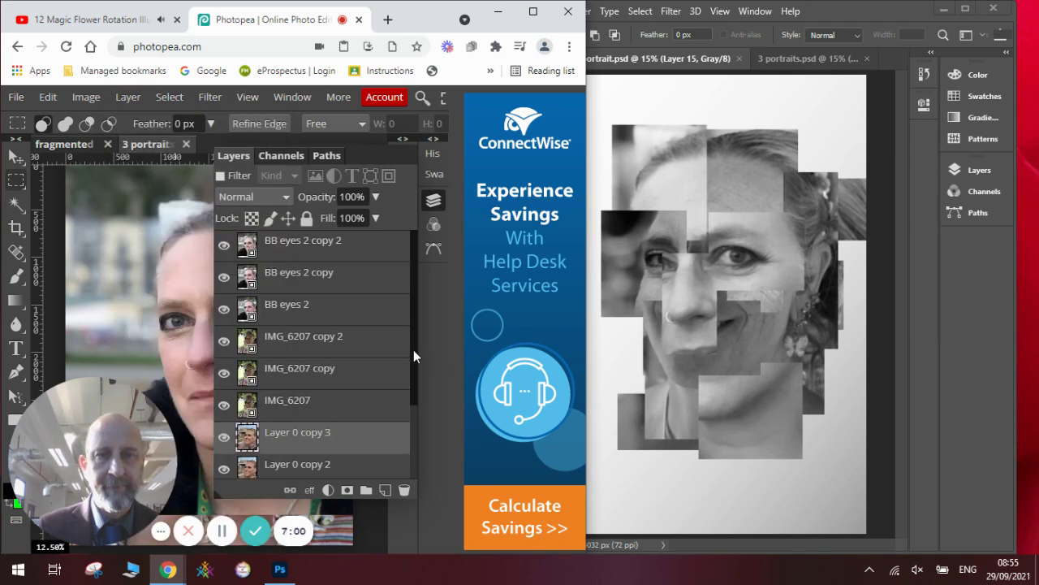
left_click(343, 243)
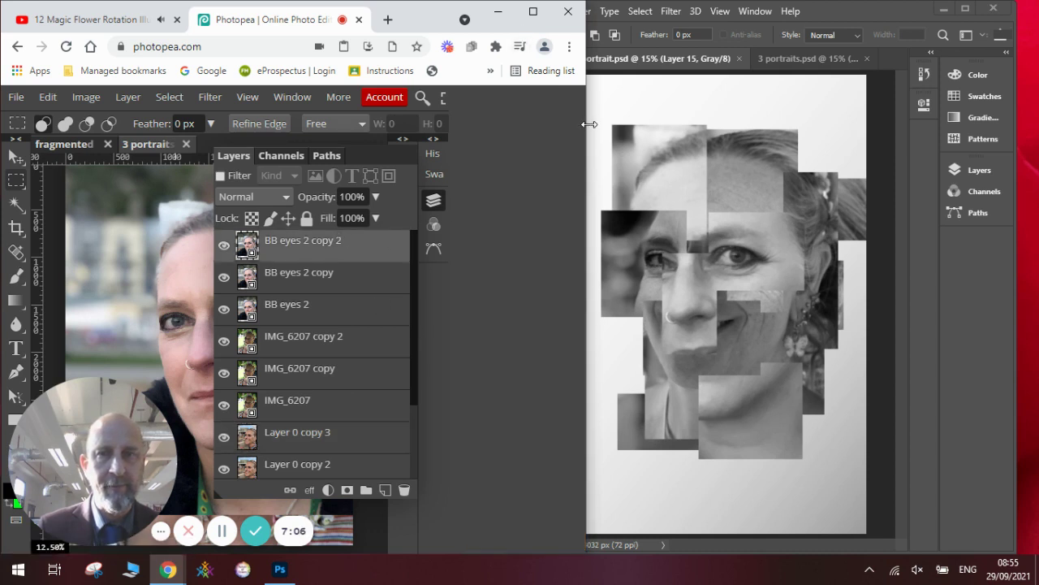
Step: Widen the window and mask BB eyes 2 copy 2 to a rectangle around the left eye
left_click_drag(586, 124, 780, 143)
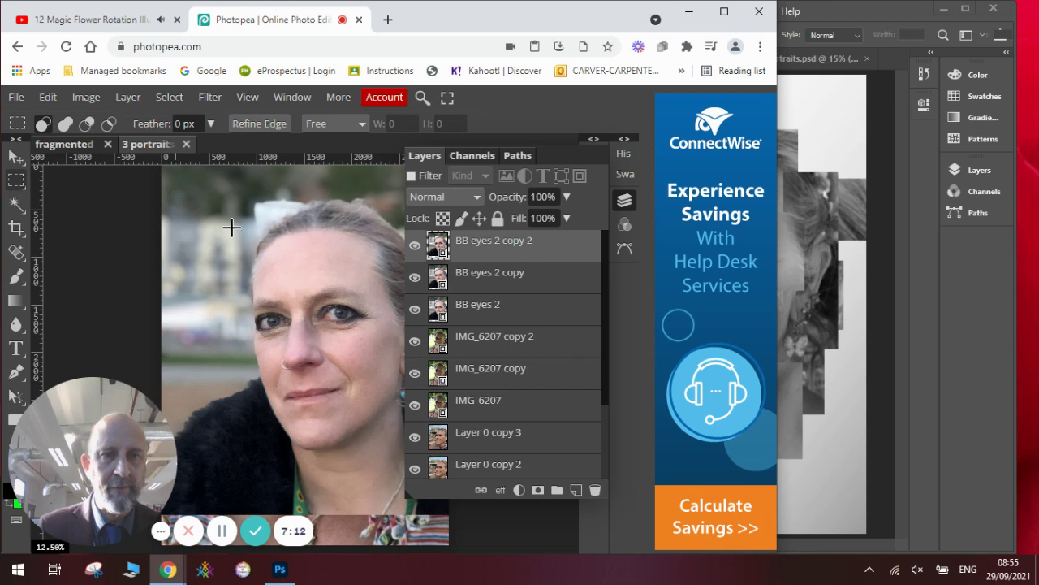
left_click_drag(232, 213, 299, 341)
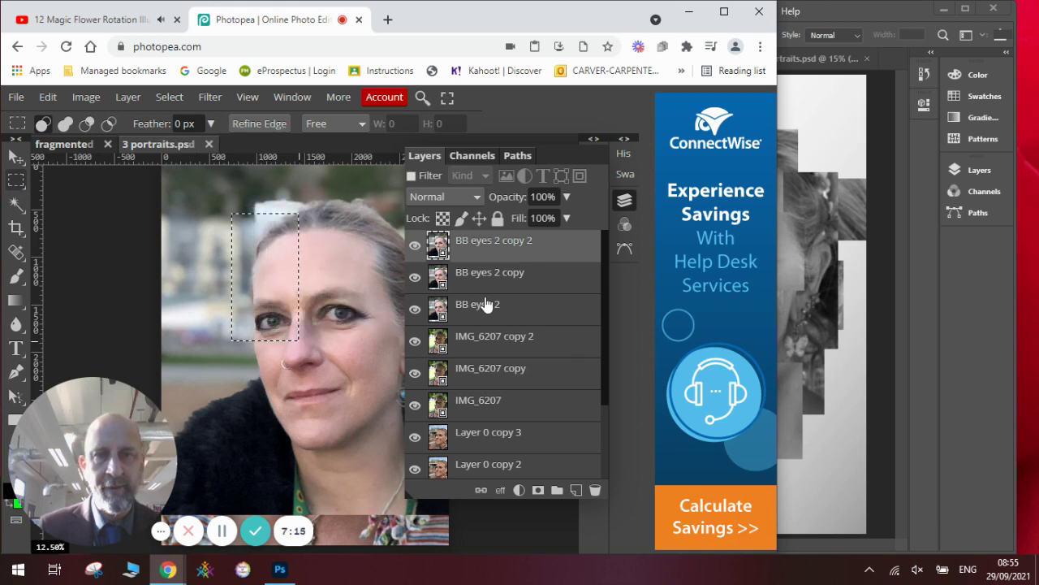
left_click(537, 489)
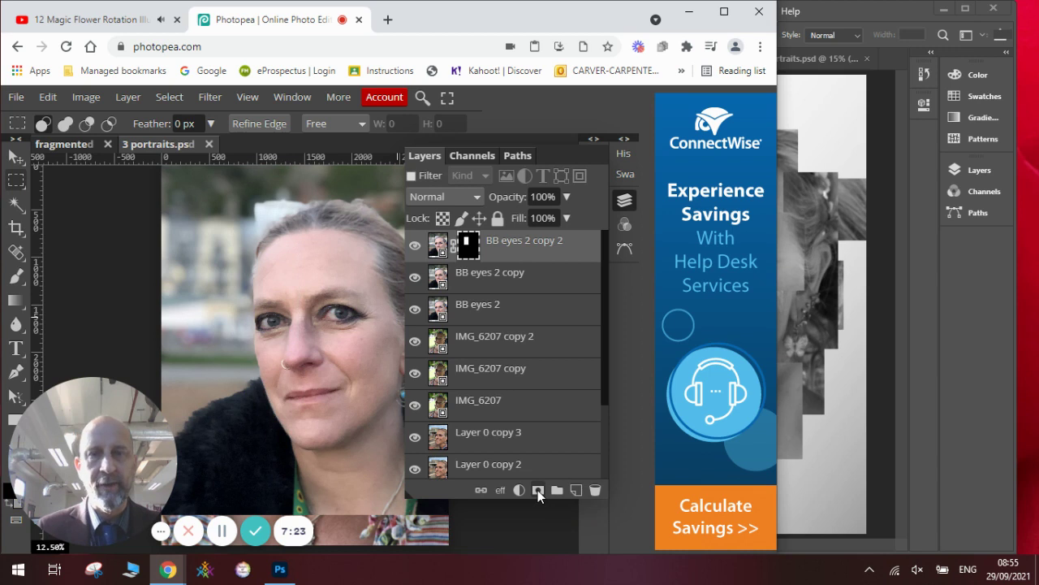
Step: Hide all the other BB eyes 2, IMG_6207 and Layer 0 layers
left_click(415, 277)
left_click(415, 370)
left_click(415, 310)
left_click(415, 341)
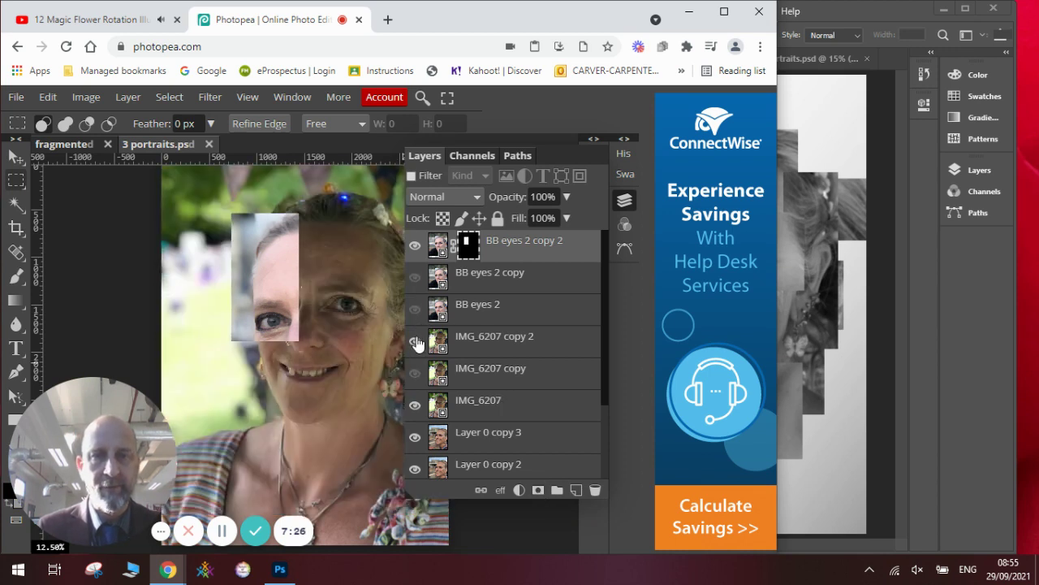
left_click(415, 406)
left_click(415, 437)
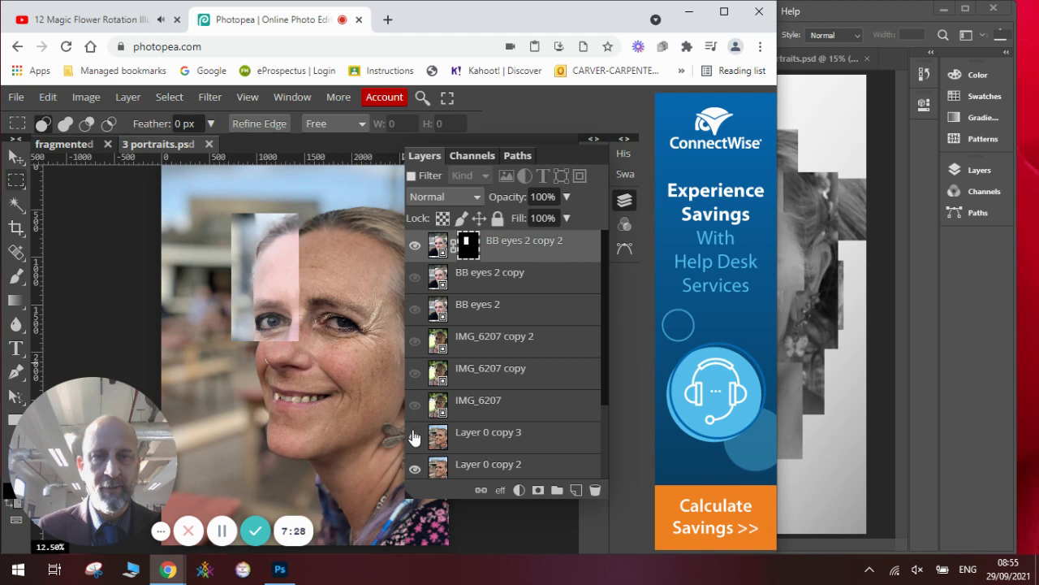
left_click_drag(606, 357, 605, 430)
left_click(415, 397)
left_click(415, 429)
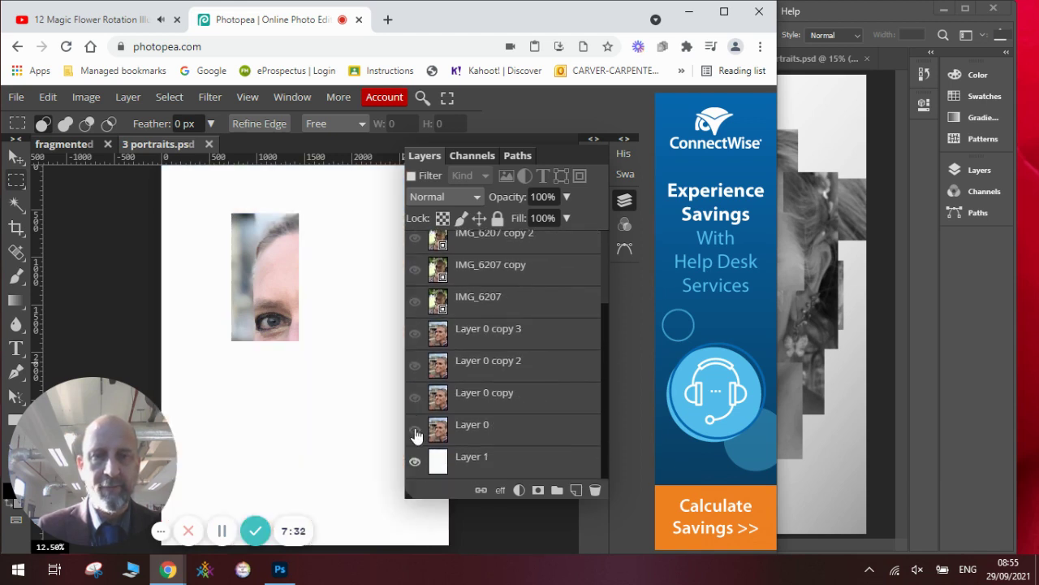
Step: Show Layer 0 again and marquee a rectangle around its mouth
left_click(497, 436)
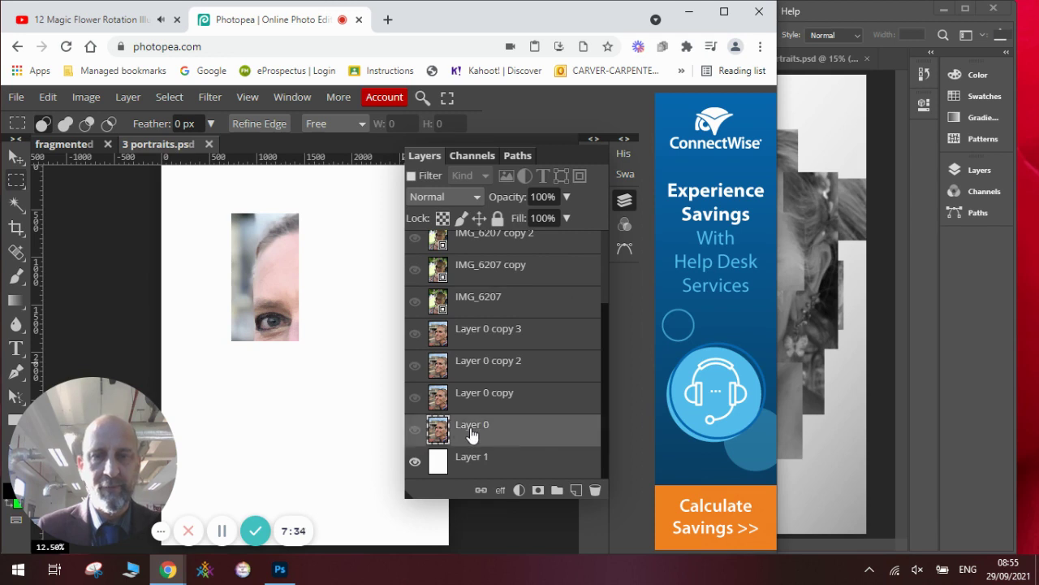
left_click(415, 430)
left_click_drag(238, 376, 345, 453)
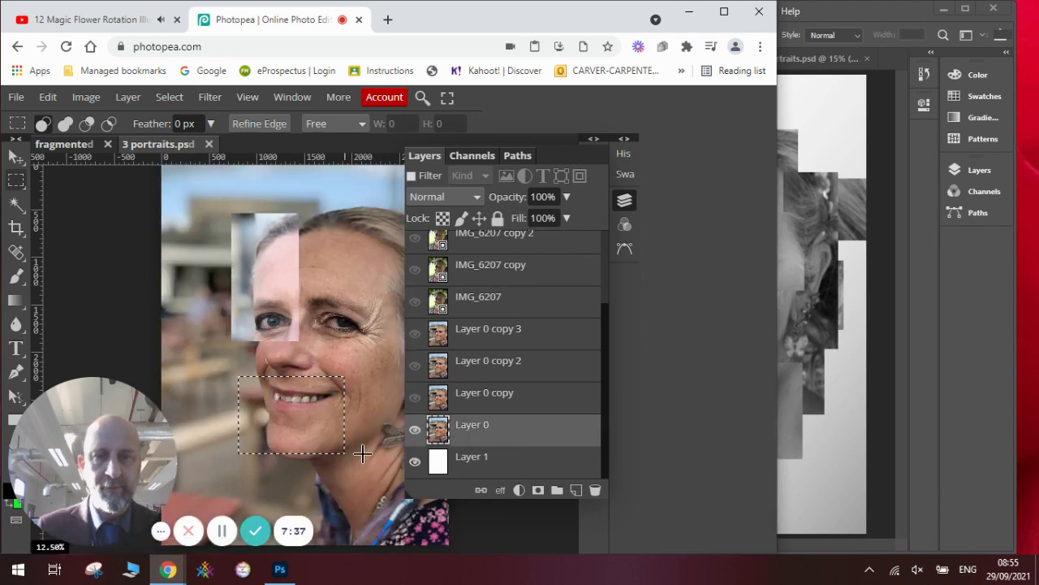
Step: Mask Layer 0 and its three copies to mouth, upper-right hair, chin-neck and eye rectangles
left_click(537, 490)
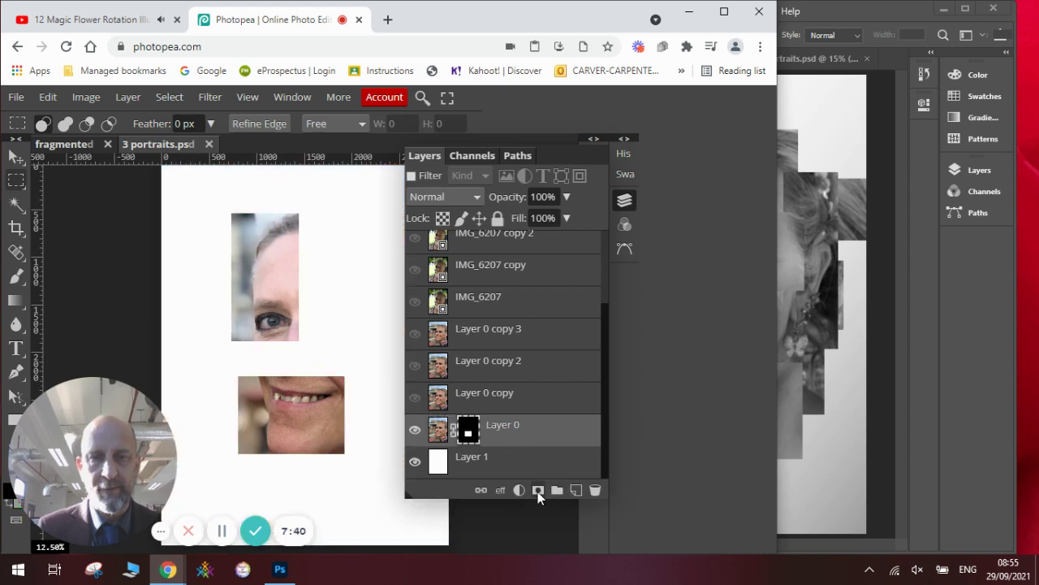
left_click(510, 403)
left_click(415, 397)
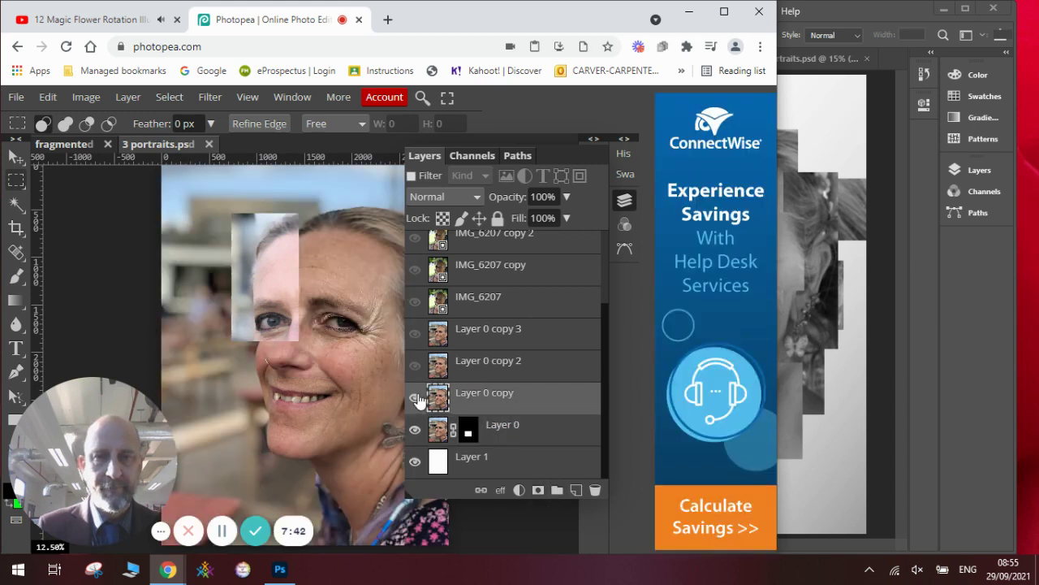
left_click_drag(346, 196, 419, 291)
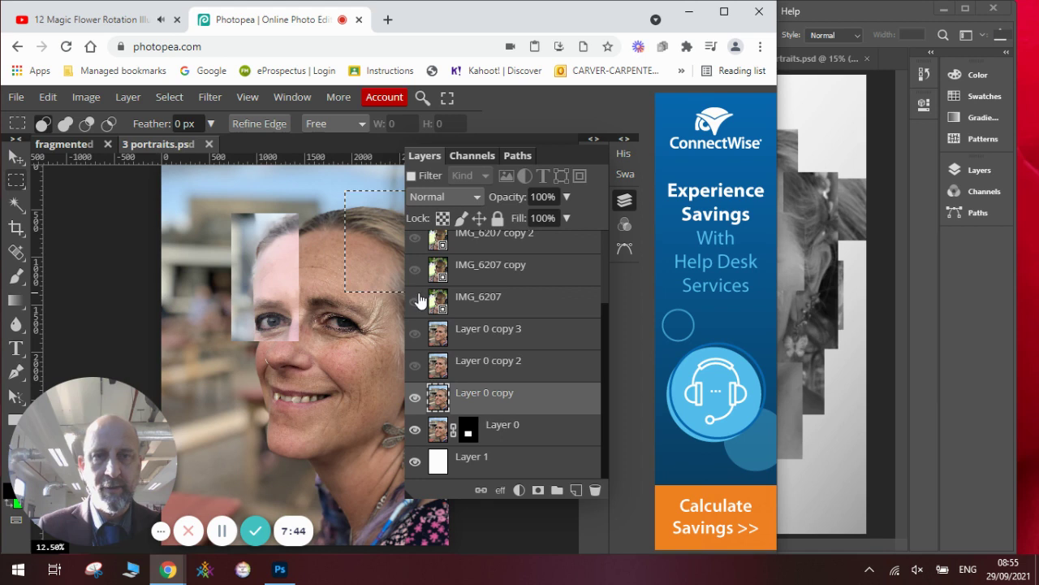
left_click(537, 489)
left_click(510, 365)
left_click(416, 366)
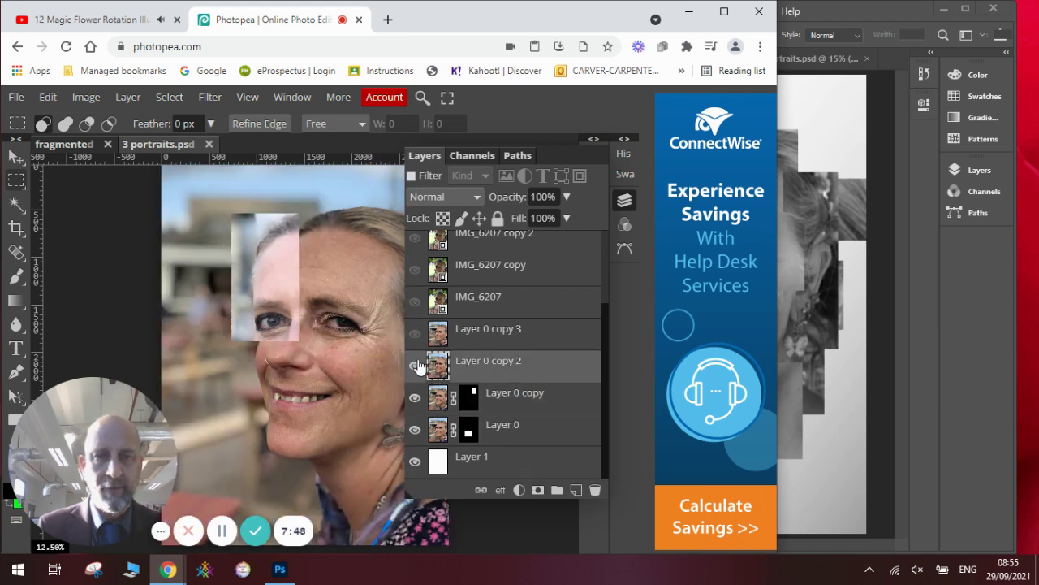
left_click_drag(339, 387, 423, 514)
left_click(537, 490)
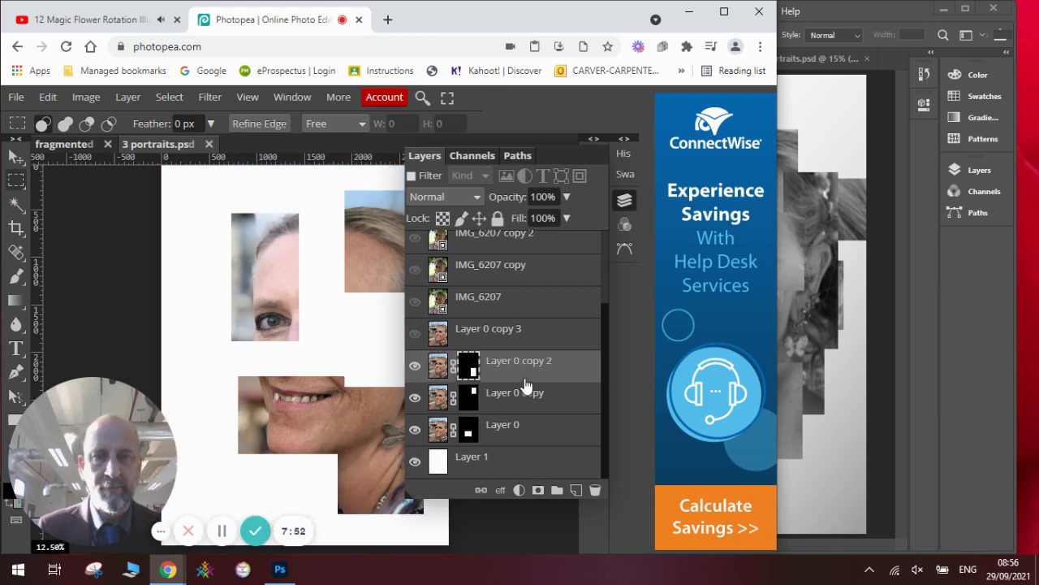
left_click(516, 338)
left_click(415, 334)
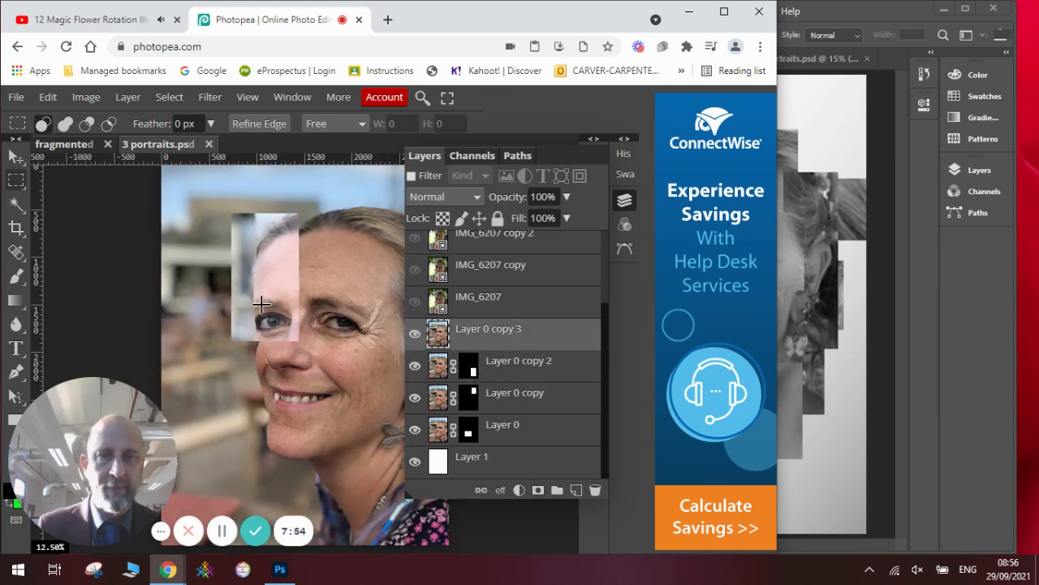
left_click_drag(215, 295, 328, 347)
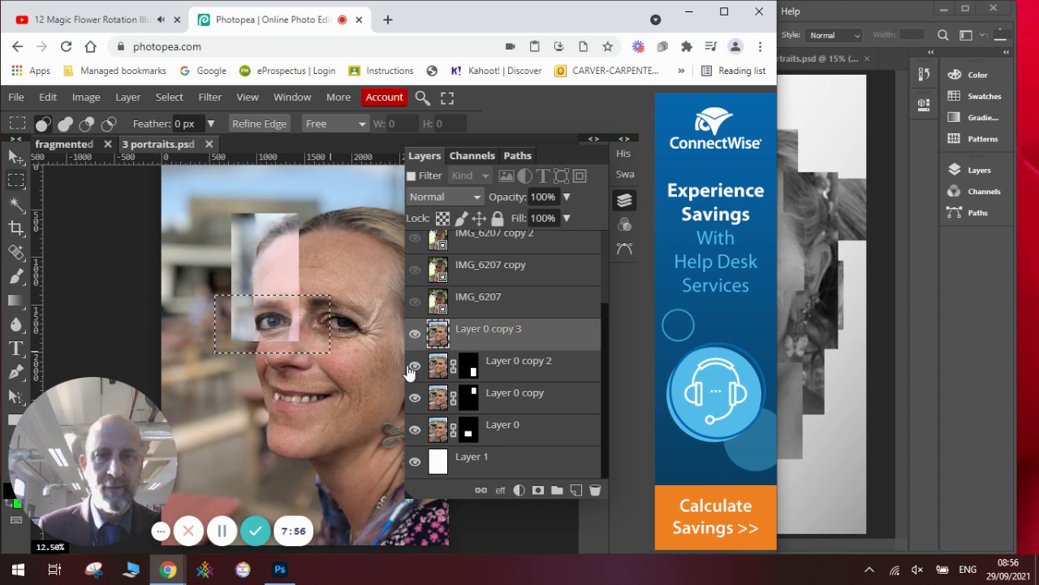
left_click(537, 490)
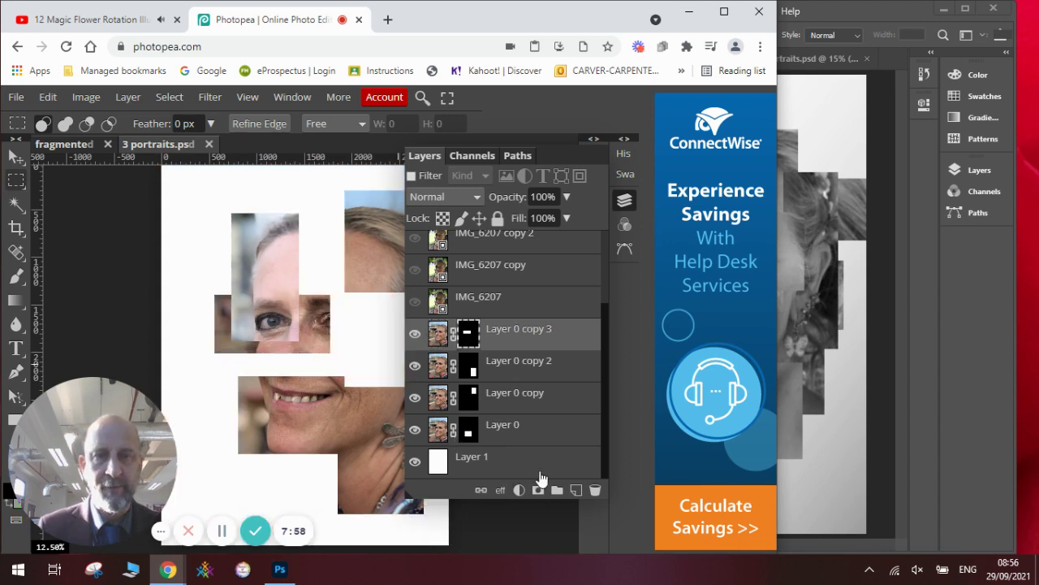
Step: Mask IMG_6207 and its copies to right cheek, left cheek-mouth and hair-top rectangles
left_click_drag(603, 415, 601, 384)
scroll(514, 372, "up", 1)
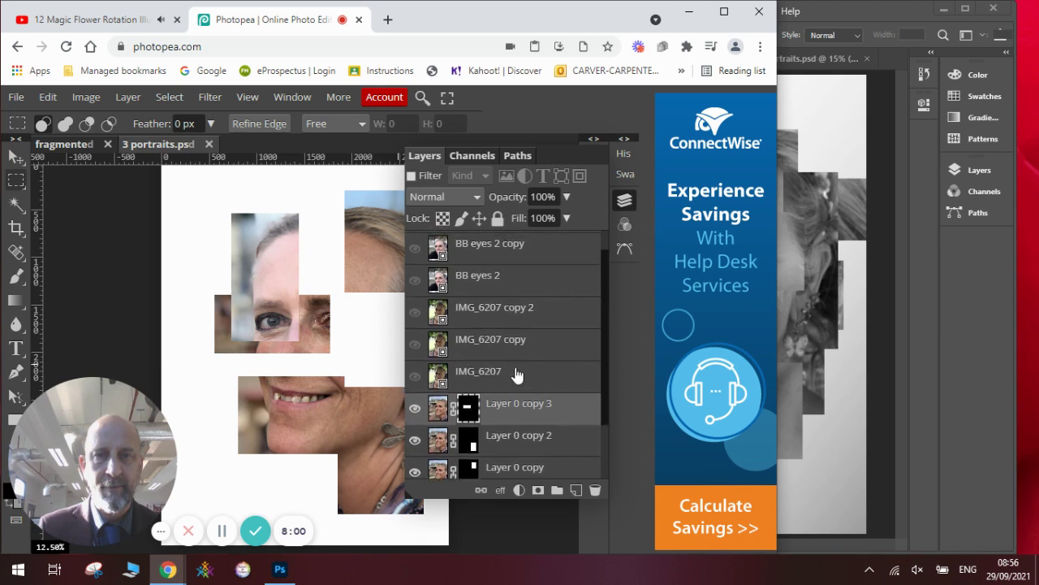
left_click(479, 372)
left_click(416, 374)
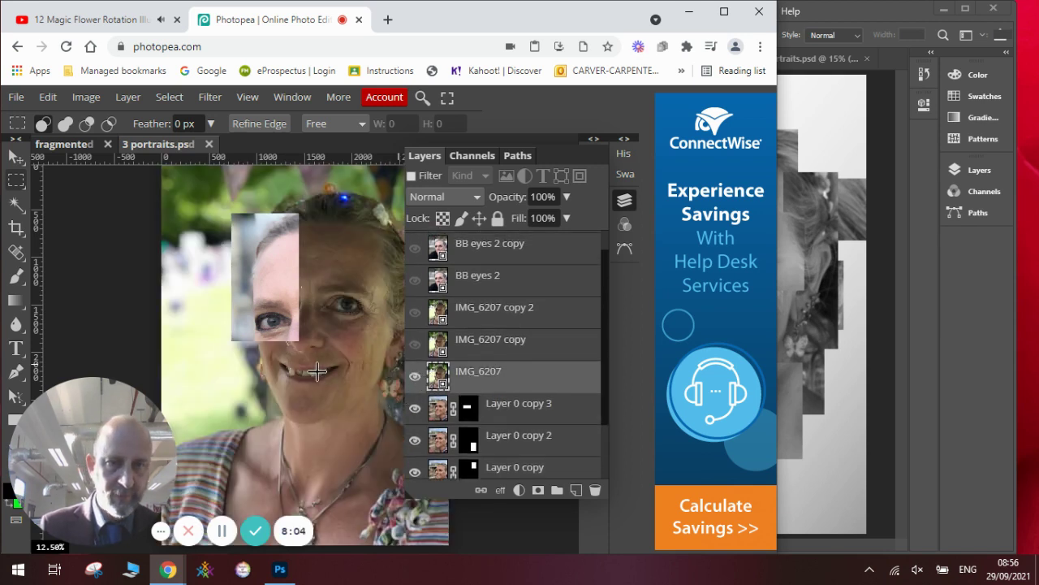
left_click_drag(316, 326, 368, 396)
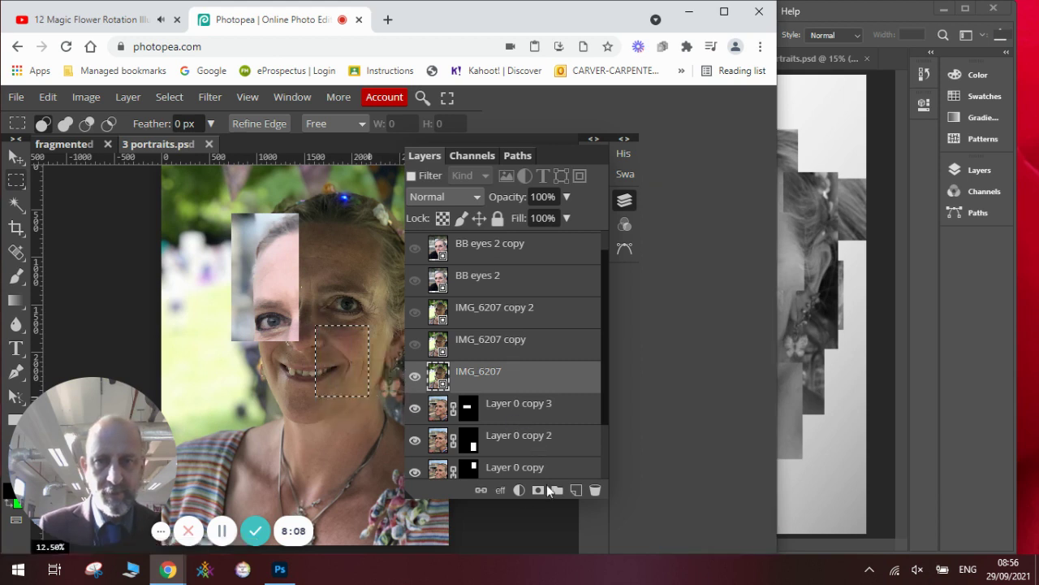
left_click(538, 492)
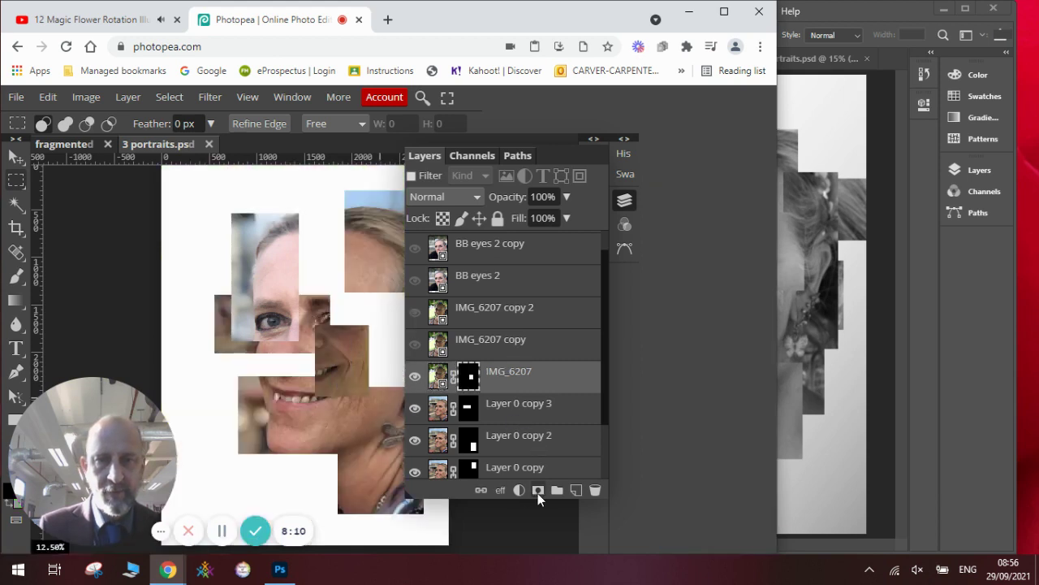
left_click(499, 347)
left_click(415, 344)
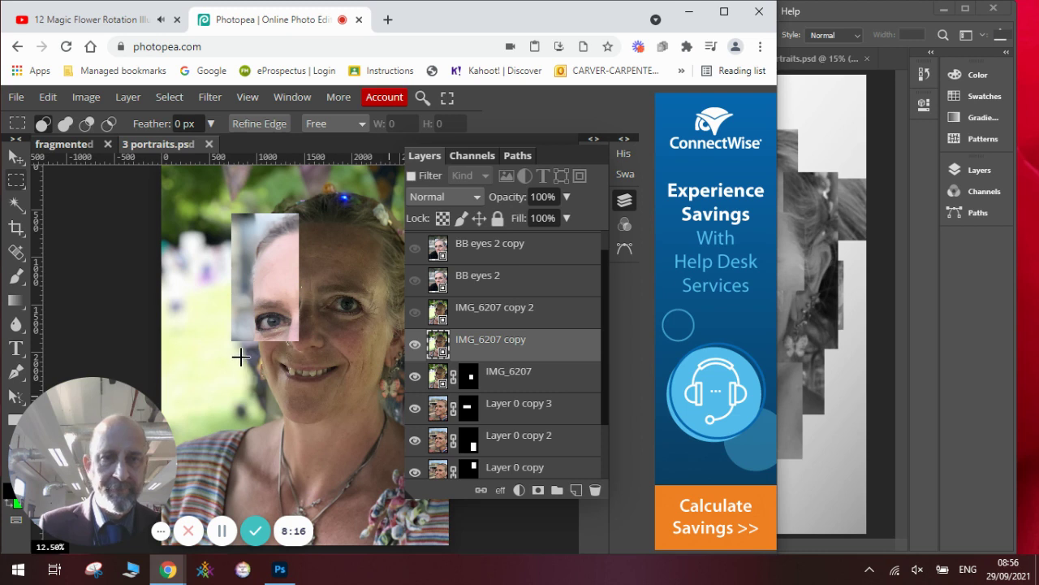
left_click_drag(229, 313, 316, 380)
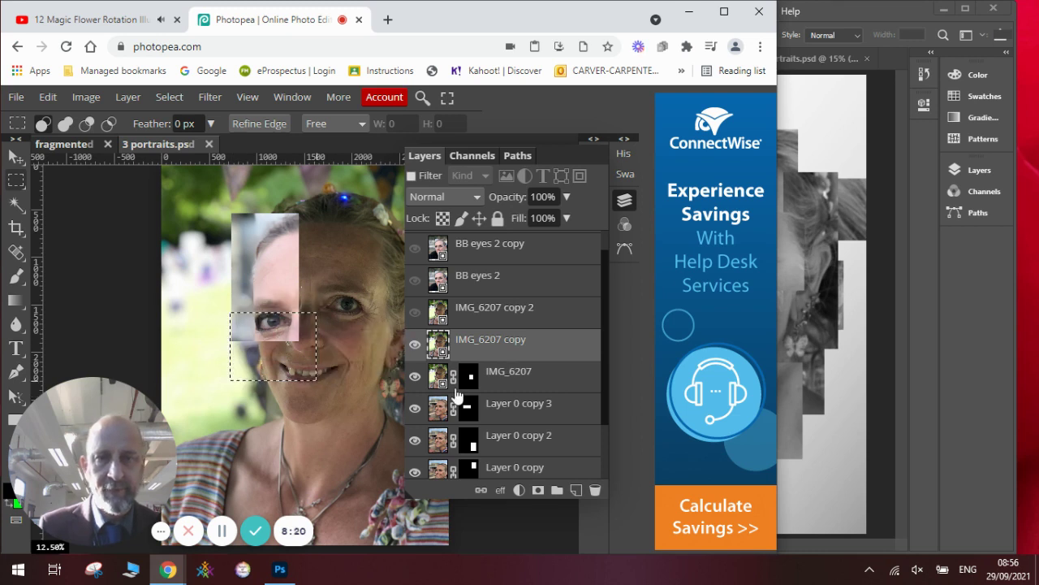
left_click(537, 491)
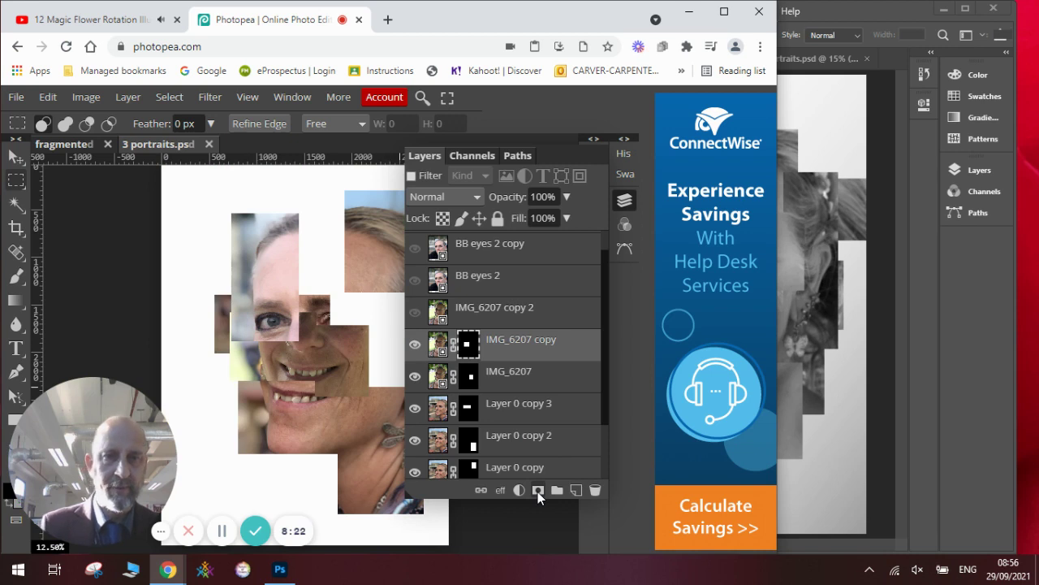
left_click(415, 313)
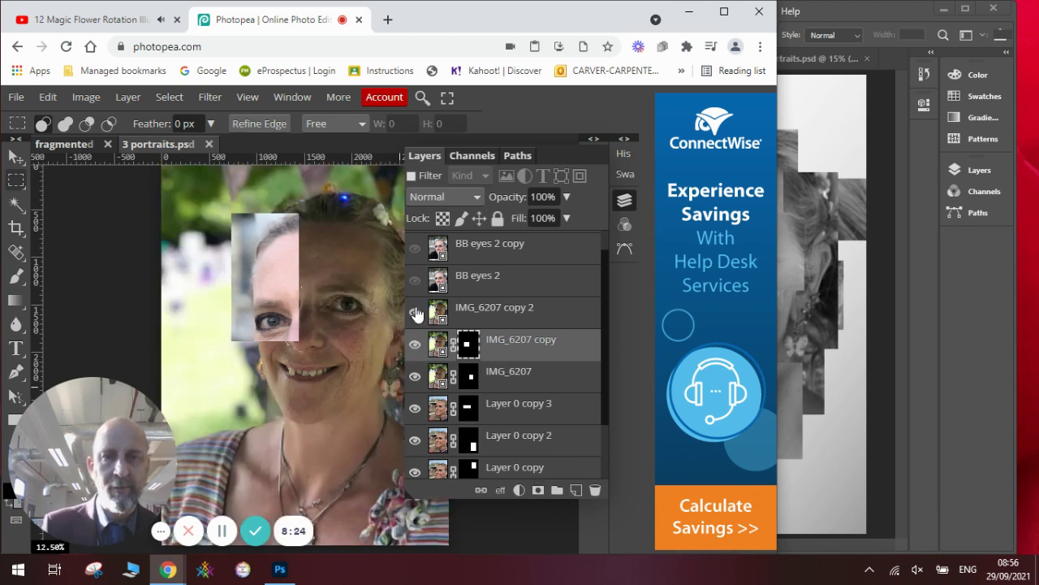
left_click(497, 315)
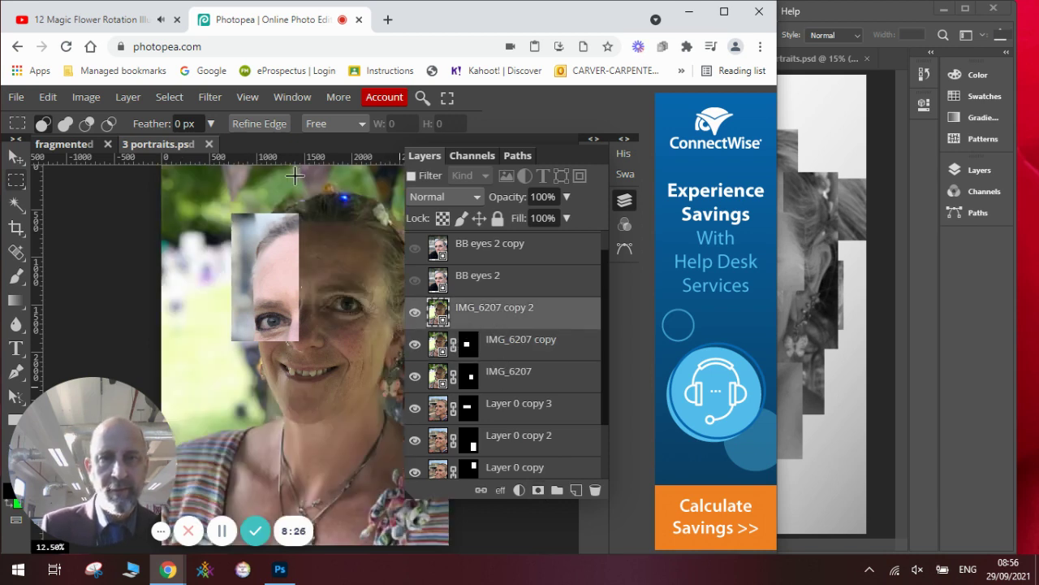
left_click_drag(296, 176, 367, 253)
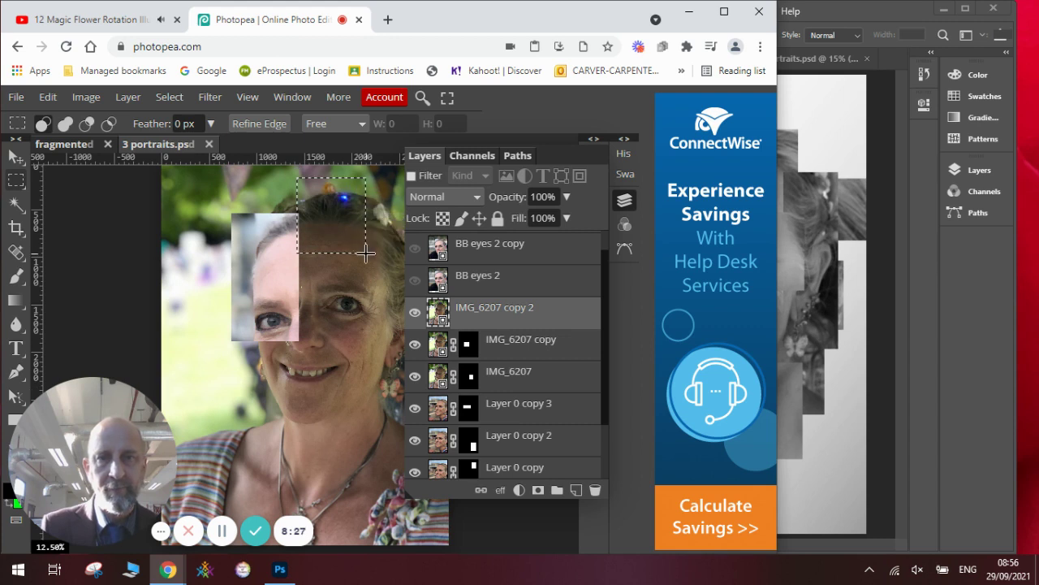
left_click(538, 490)
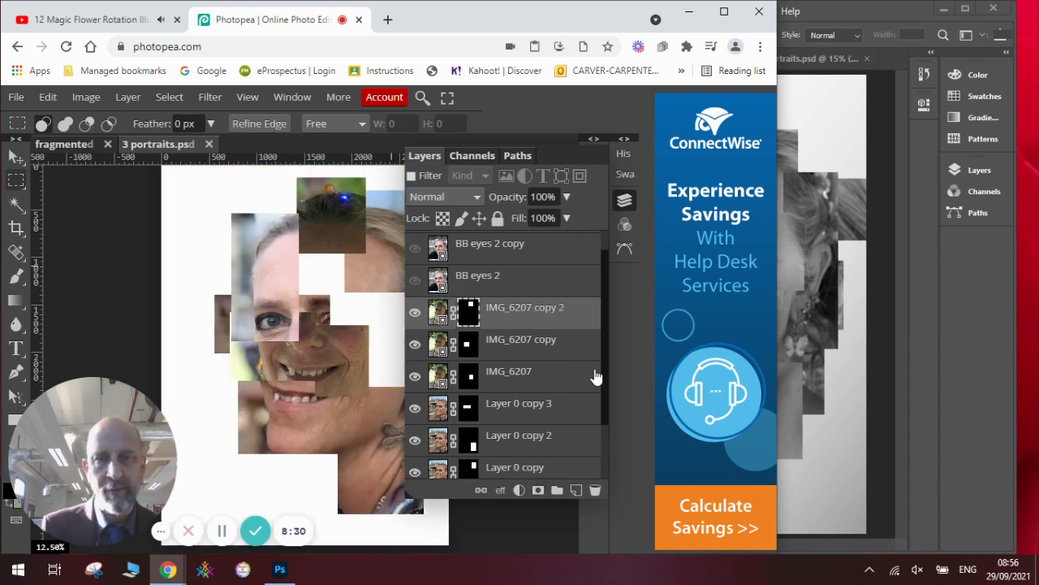
Step: Mask BB eyes 2 to the nose and its copy to the right eye, then raise IMG_6207
left_click(524, 284)
left_click(416, 280)
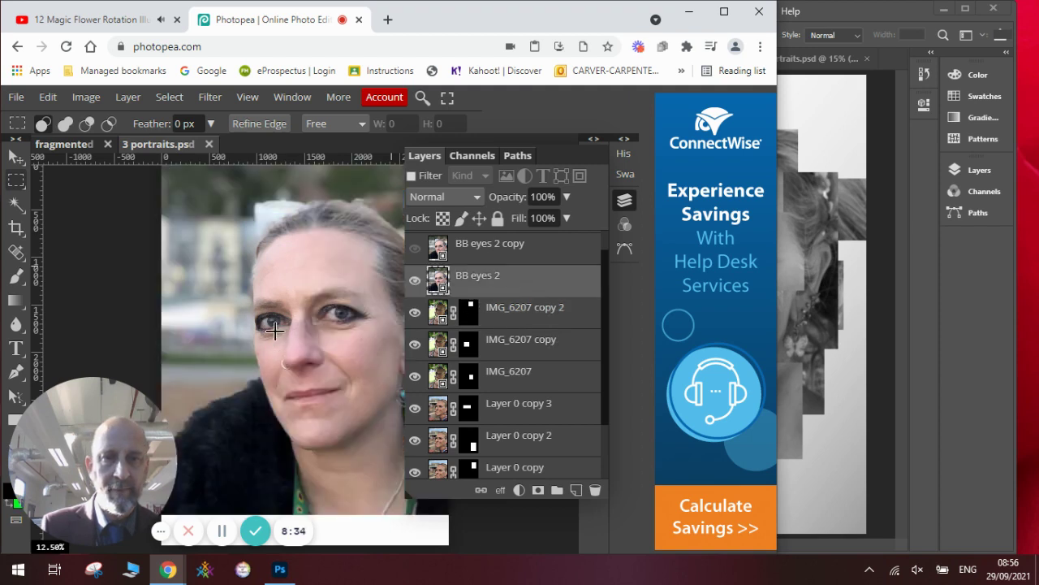
left_click_drag(281, 297, 323, 397)
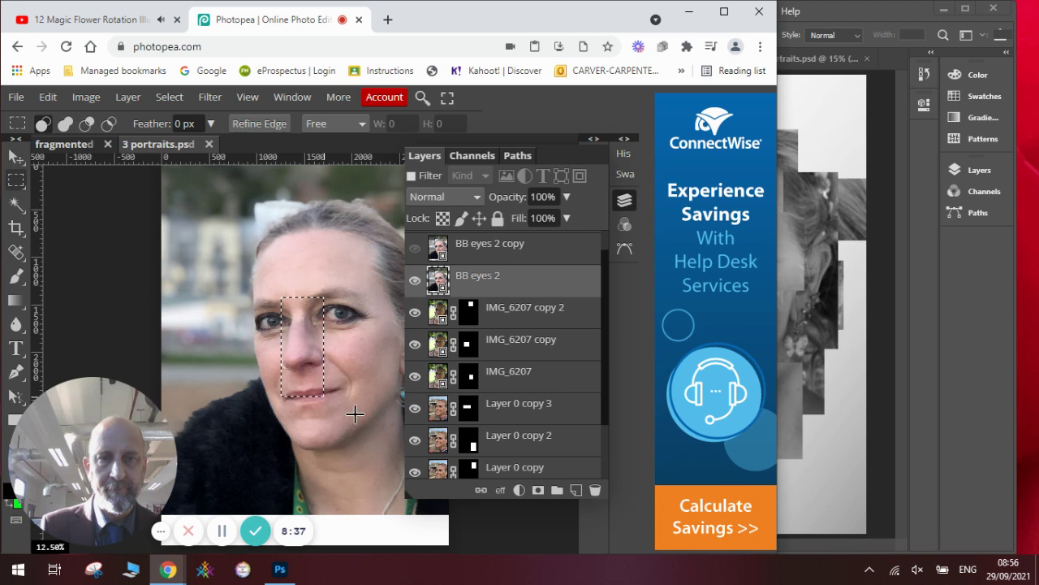
left_click(534, 491)
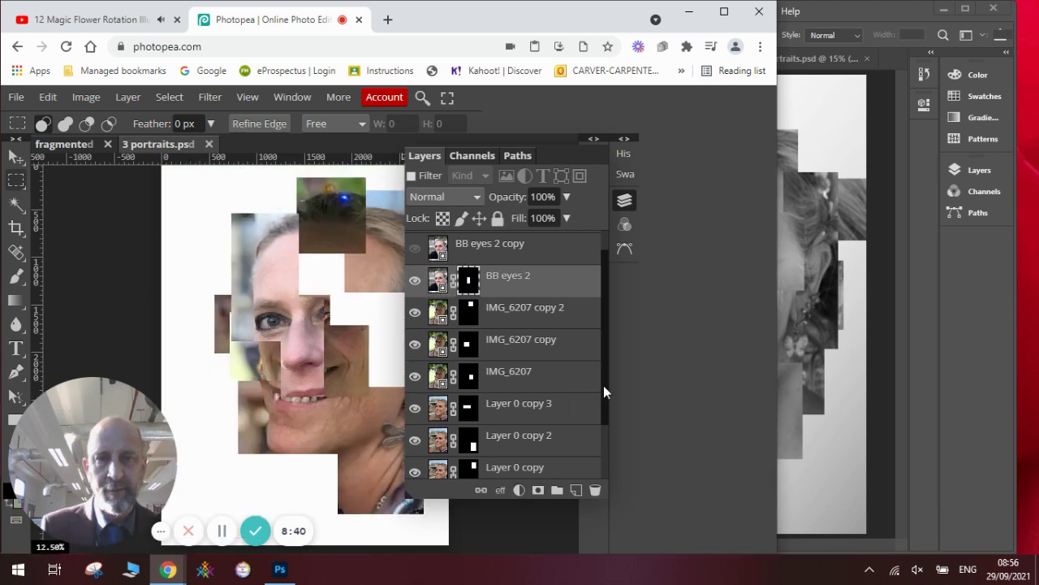
scroll(608, 384, "up", 1)
left_click(522, 280)
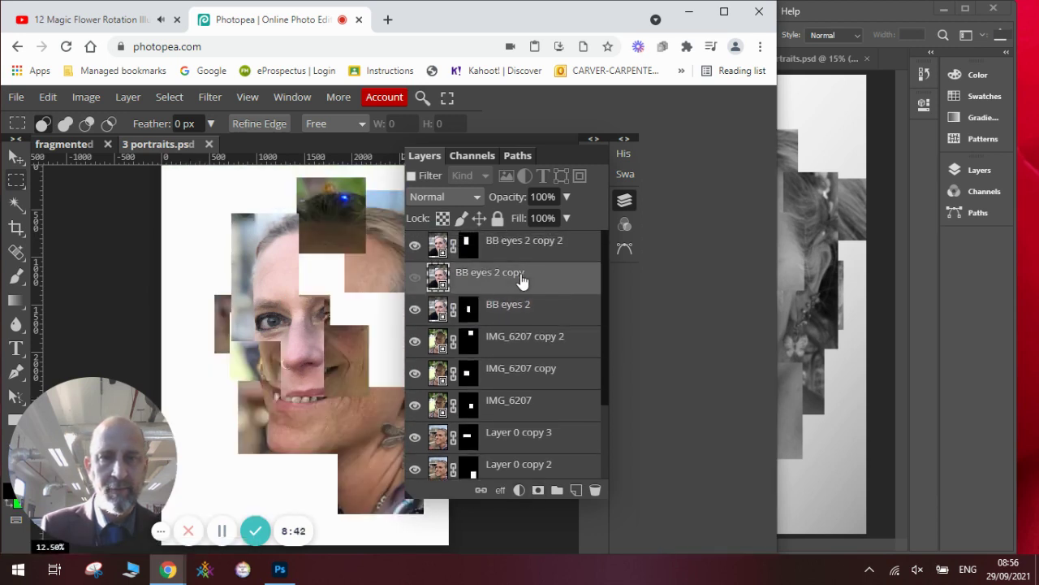
left_click(415, 276)
left_click_drag(311, 268, 391, 367)
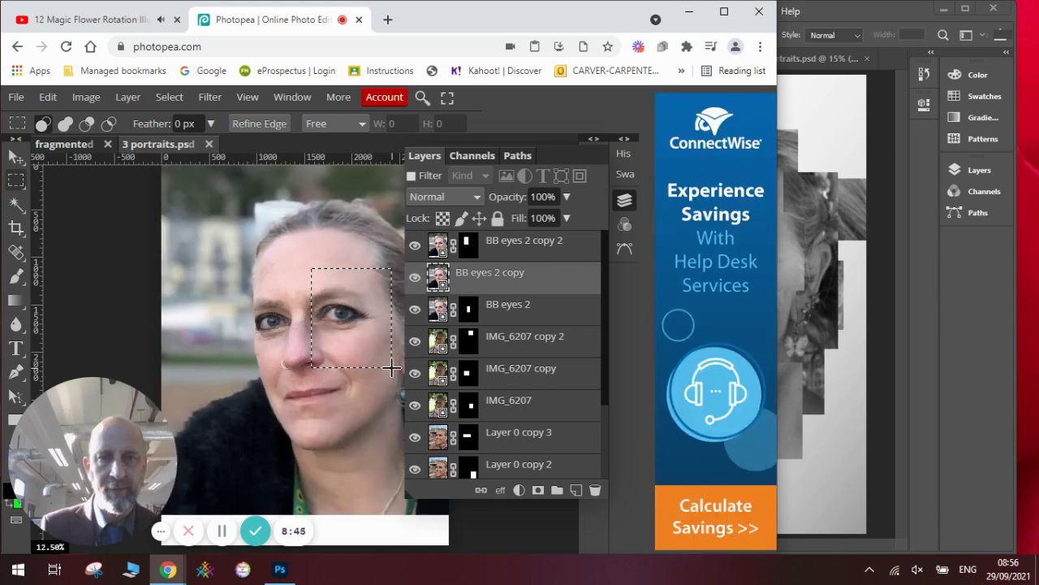
left_click(537, 491)
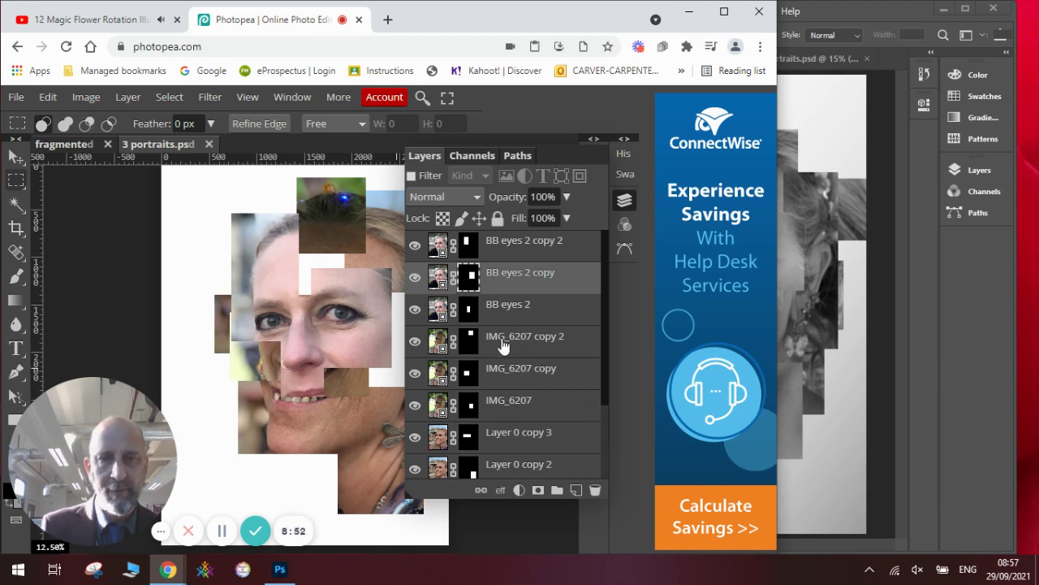
mouse_move(503, 348)
left_mouse_down()
mouse_move(499, 317)
mouse_move(505, 332)
left_mouse_up()
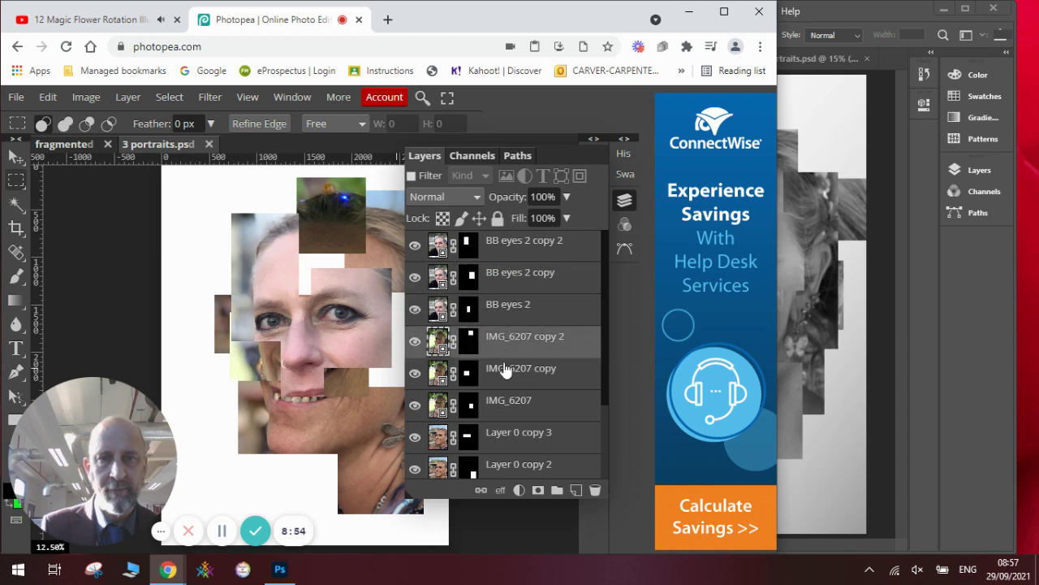
left_click_drag(502, 403, 504, 279)
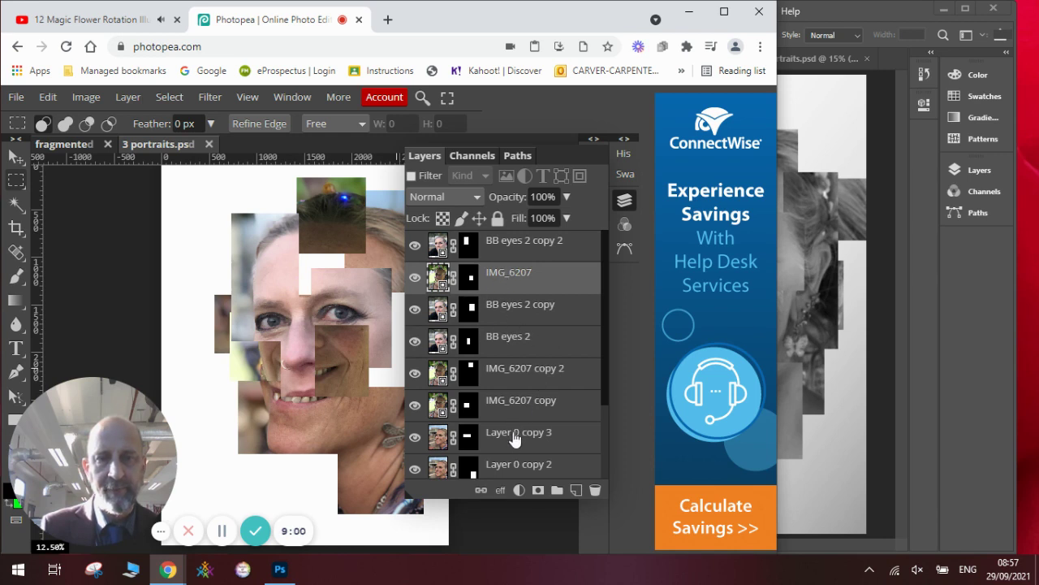
Step: Move BB eyes 2 up to second in the stack and view the whole collage
left_click_drag(604, 382, 609, 432)
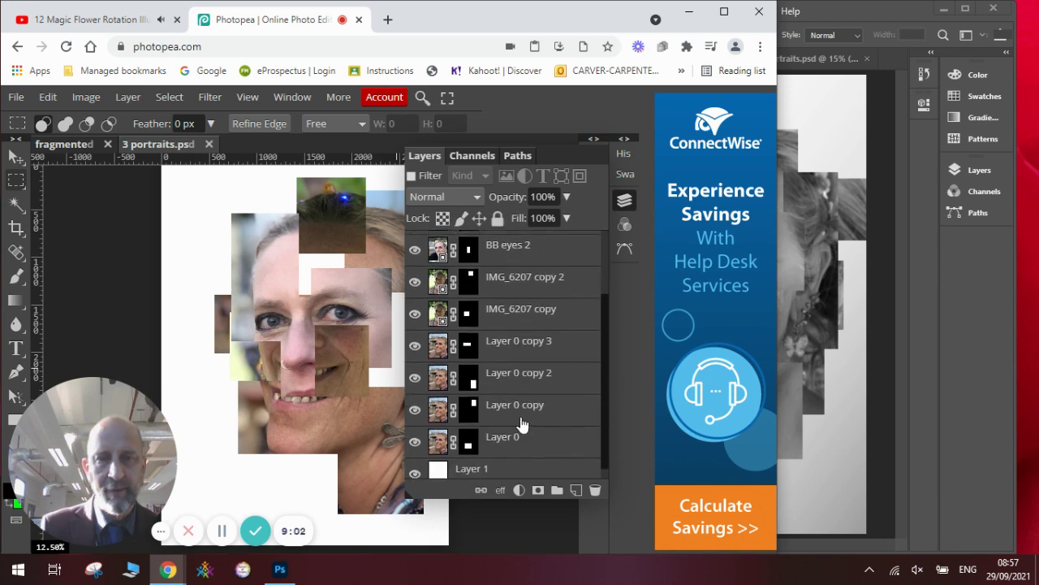
left_click_drag(525, 408, 519, 245)
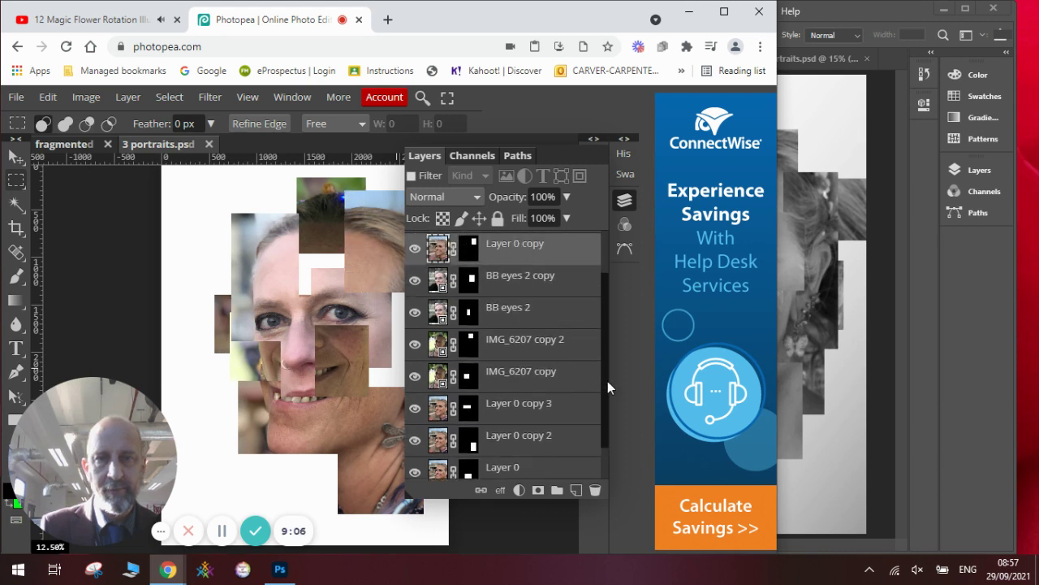
left_click_drag(607, 381, 603, 333)
left_click_drag(522, 383, 522, 278)
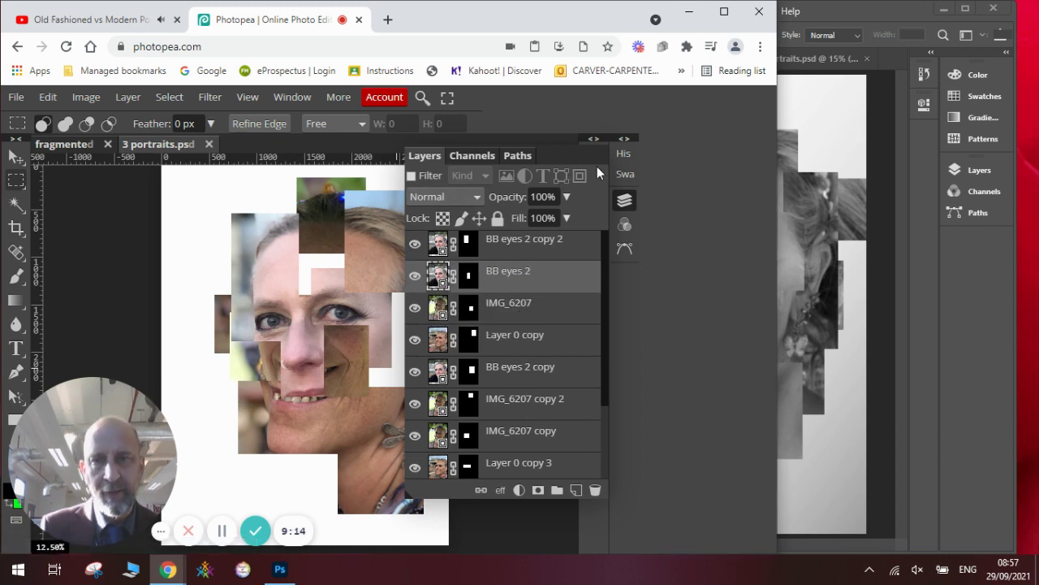
left_click(626, 201)
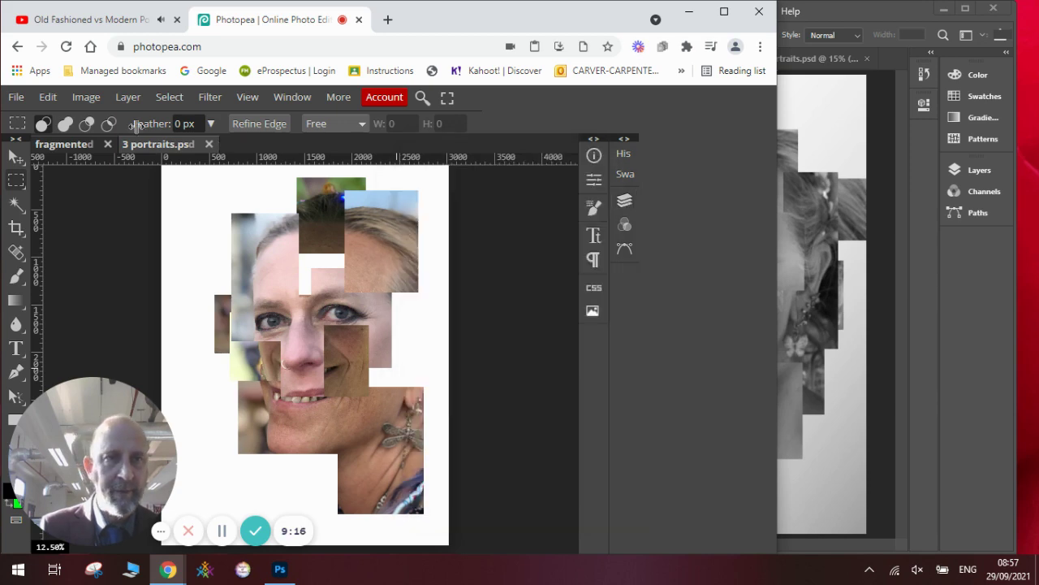
left_click(86, 98)
mouse_move(92, 123)
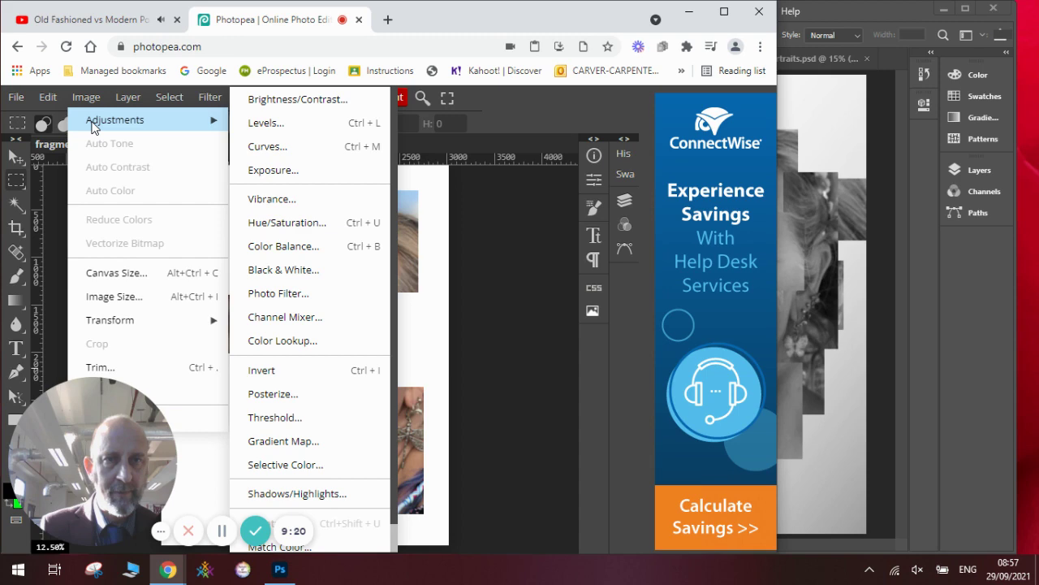
left_click(89, 101)
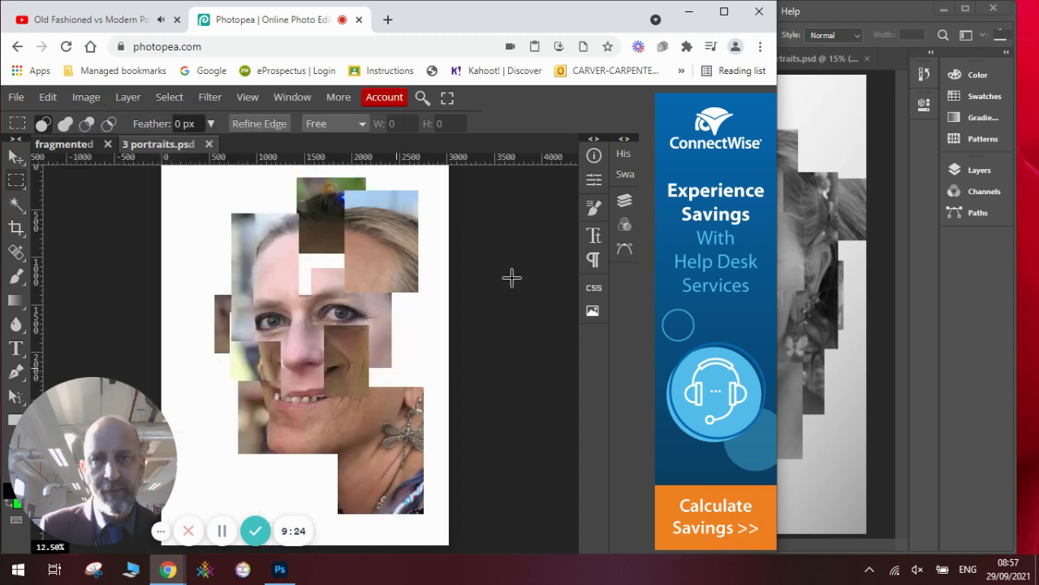
Step: Shift-select the layers from the topmost piece down to Layer 0
left_click(630, 202)
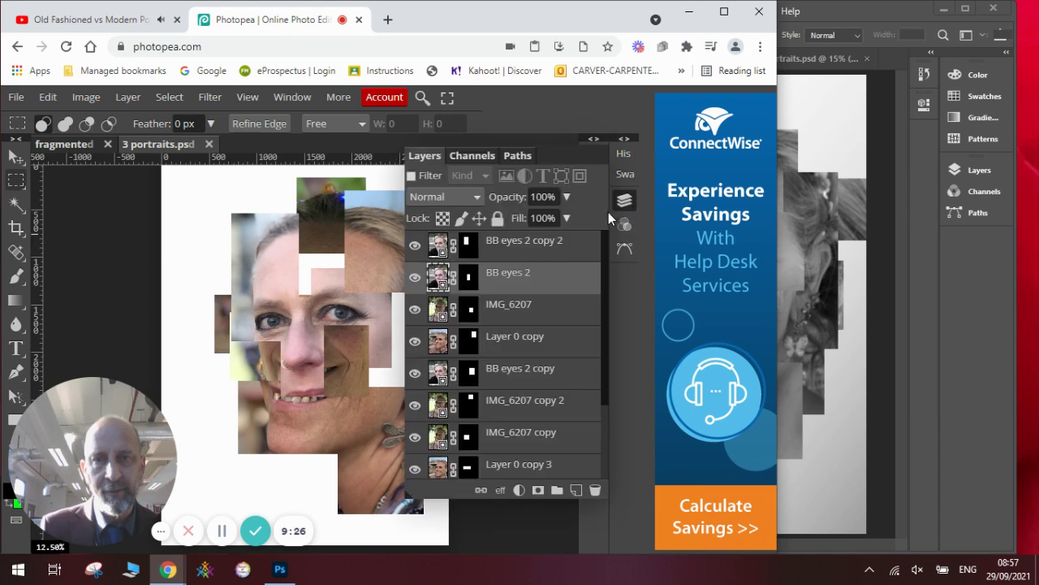
left_click(529, 255)
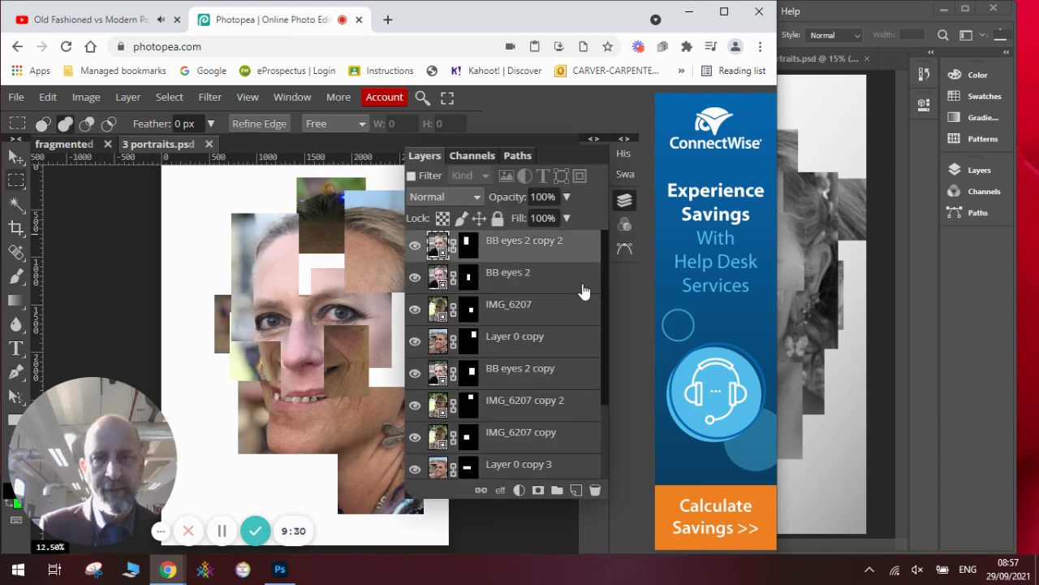
left_click_drag(608, 301, 608, 398)
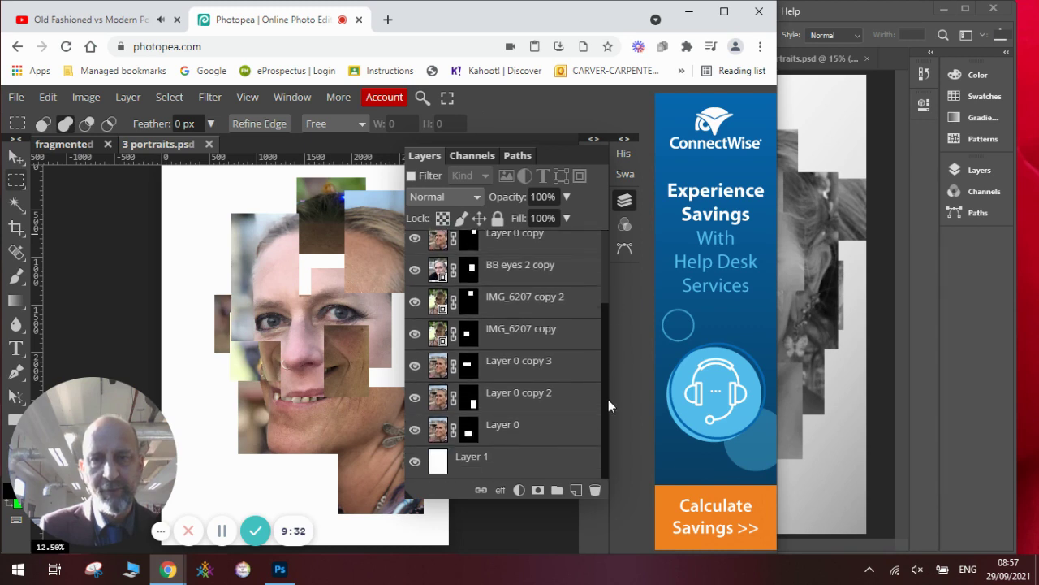
left_click(532, 428, "shift")
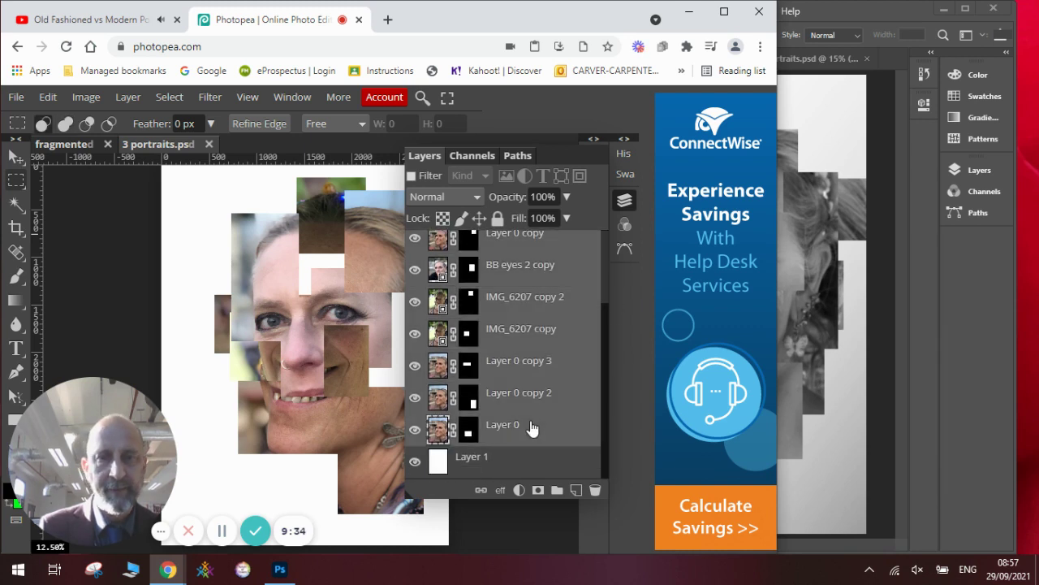
Step: Merge the selected layers into one and convert it to Black & White
right_click(532, 428)
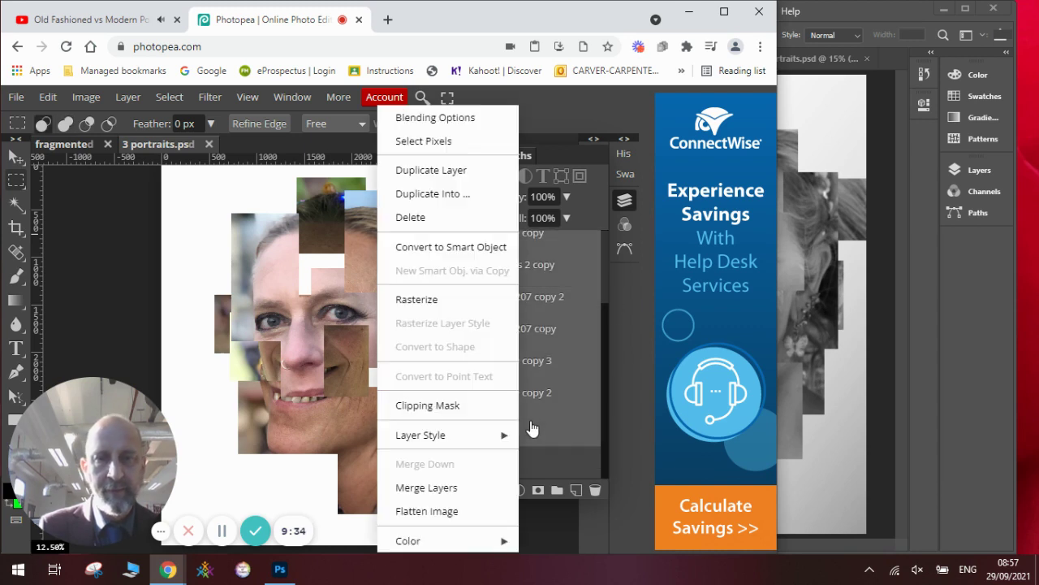
left_click(463, 487)
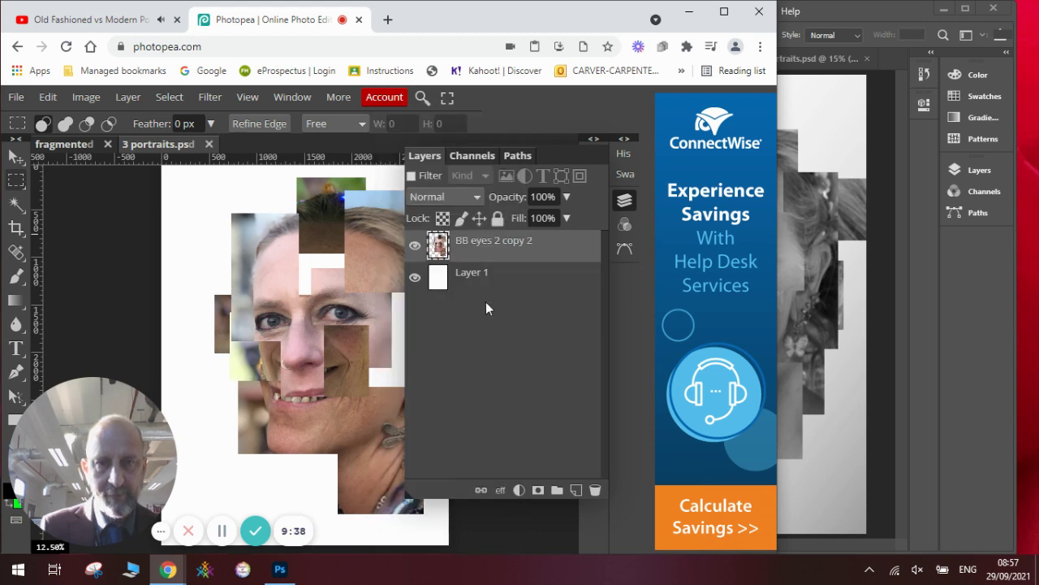
left_click(87, 97)
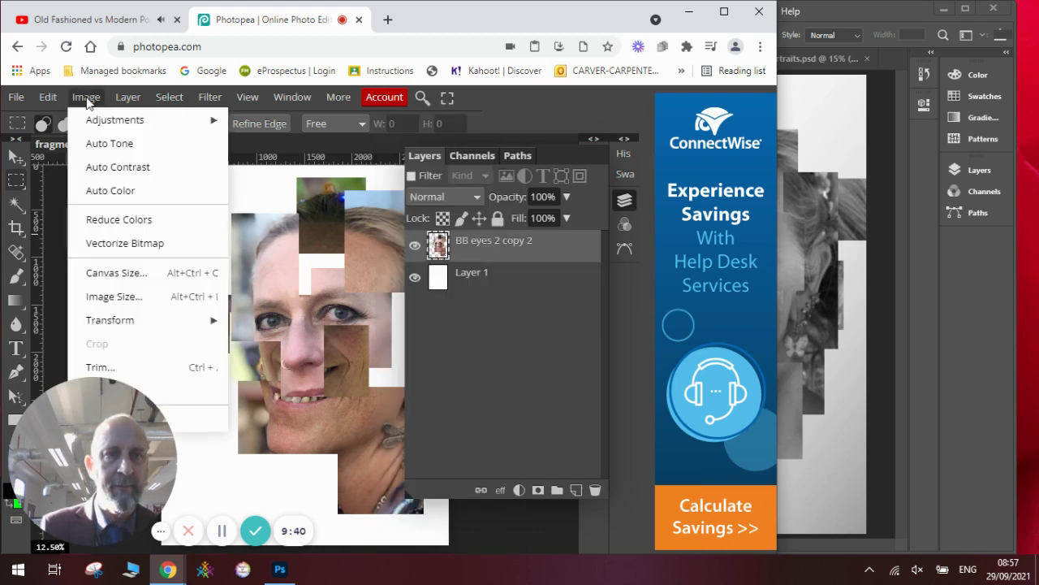
mouse_move(106, 120)
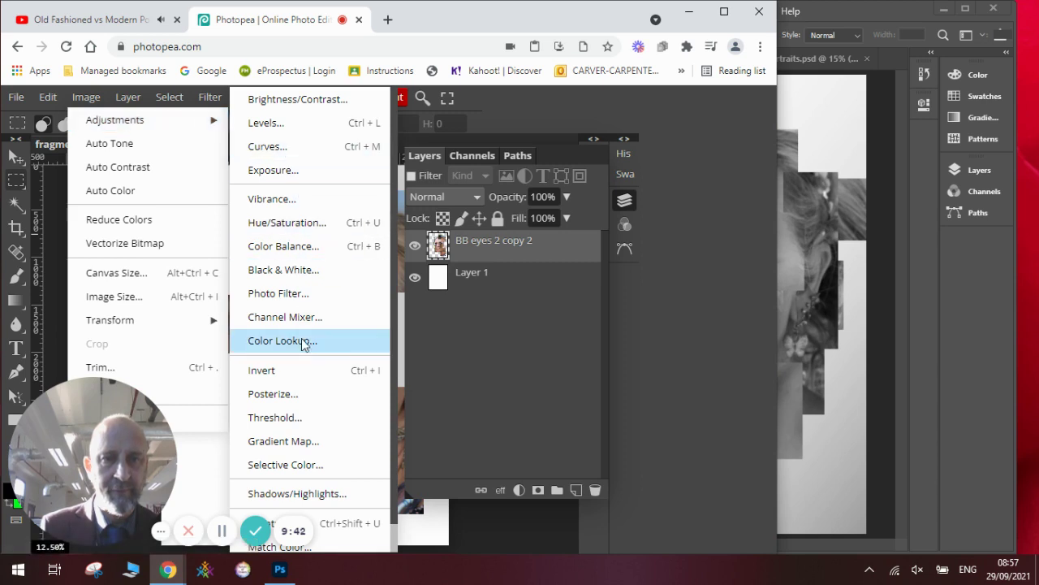
left_click(324, 276)
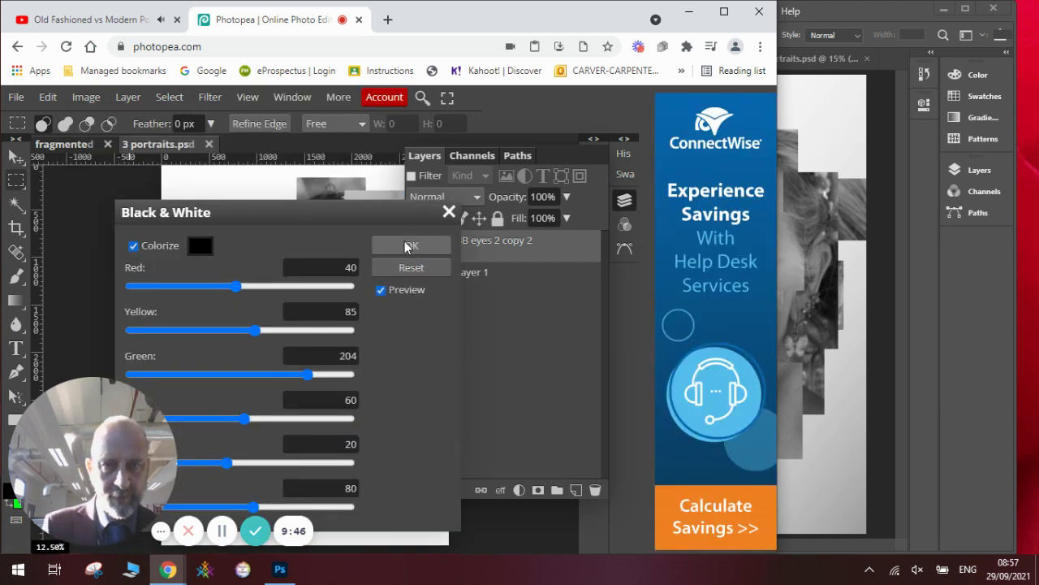
left_click(411, 245)
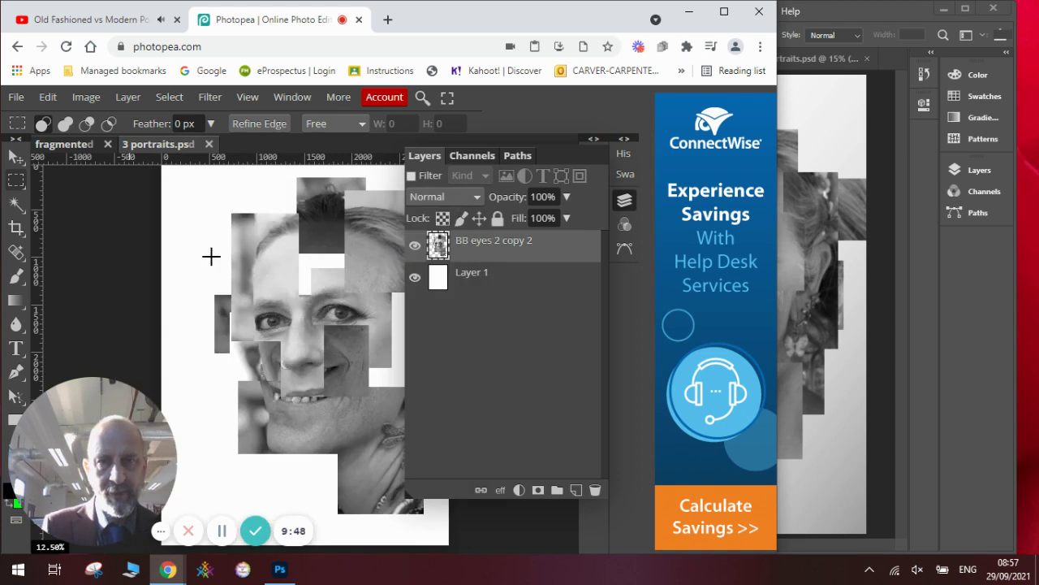
Step: Raise the merged portrait's contrast to 46 with Brightness/Contrast
left_click(87, 102)
mouse_move(106, 120)
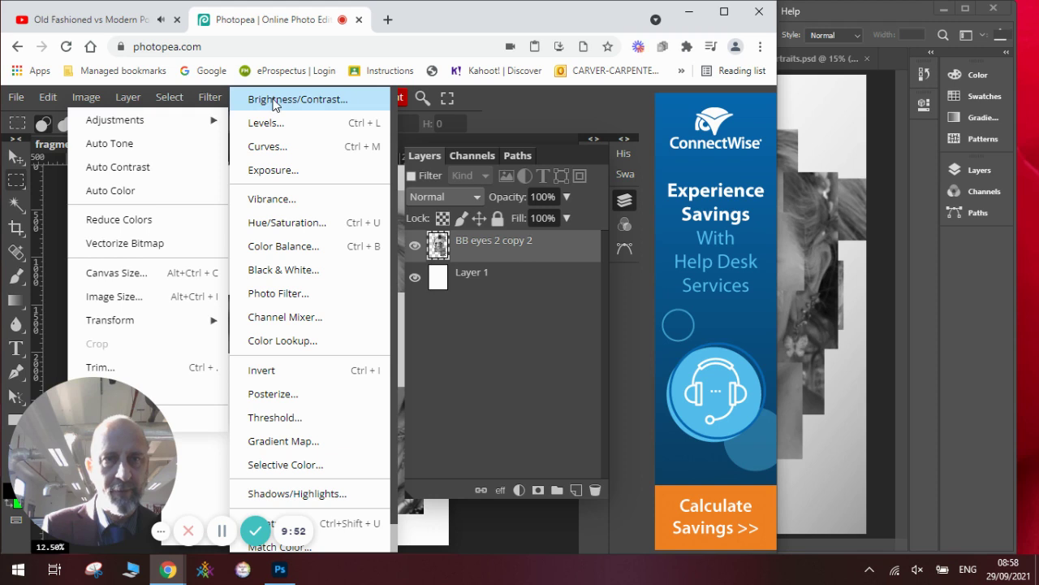
left_click(274, 102)
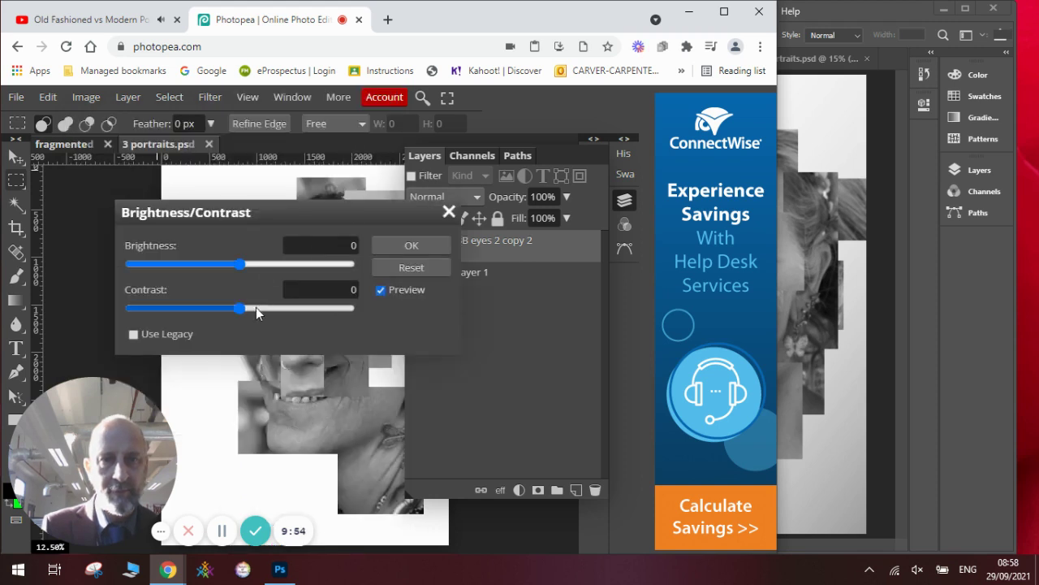
left_click_drag(255, 307, 289, 309)
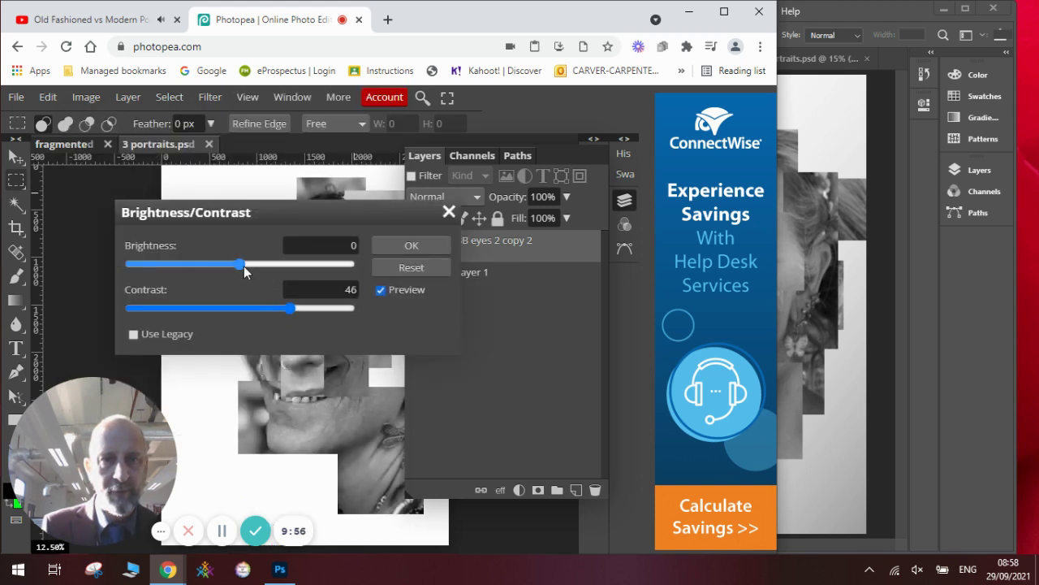
left_click_drag(219, 264, 304, 264)
left_click(394, 241)
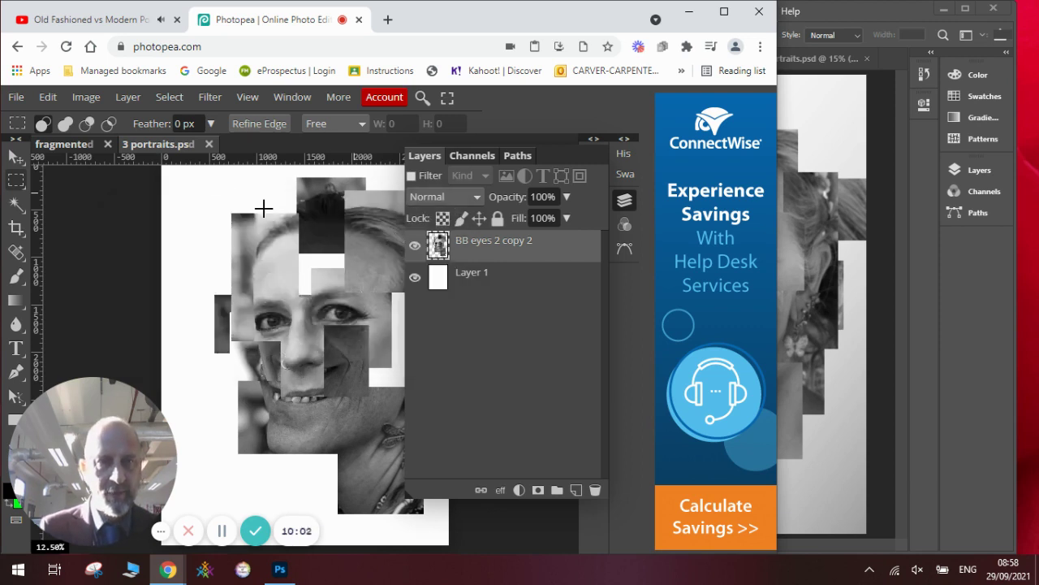
Step: Flip between the fragmented and 3 portraits.psd documents, then bring Photoshop forward
left_click(75, 146)
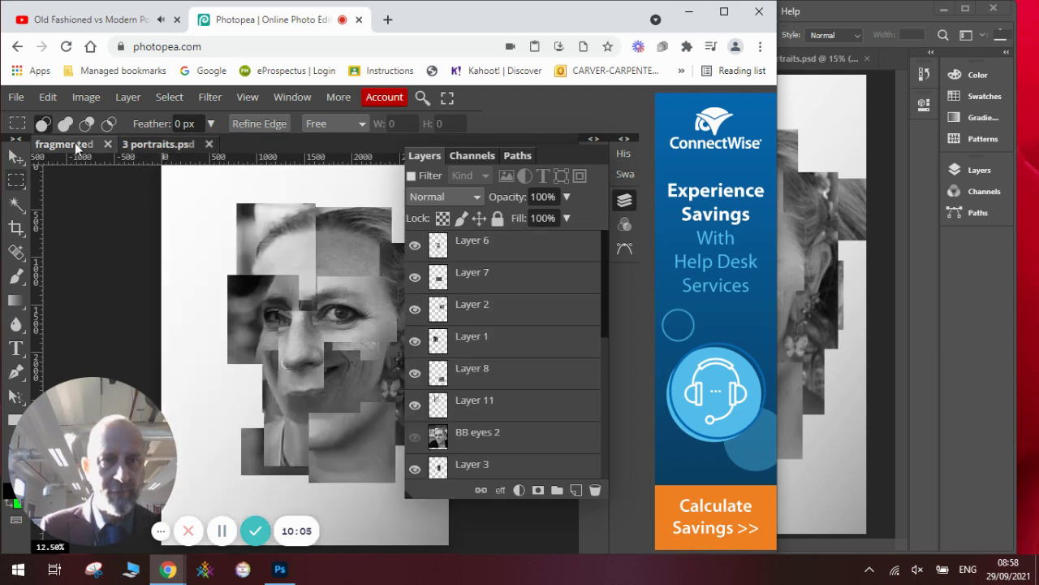
left_click(147, 144)
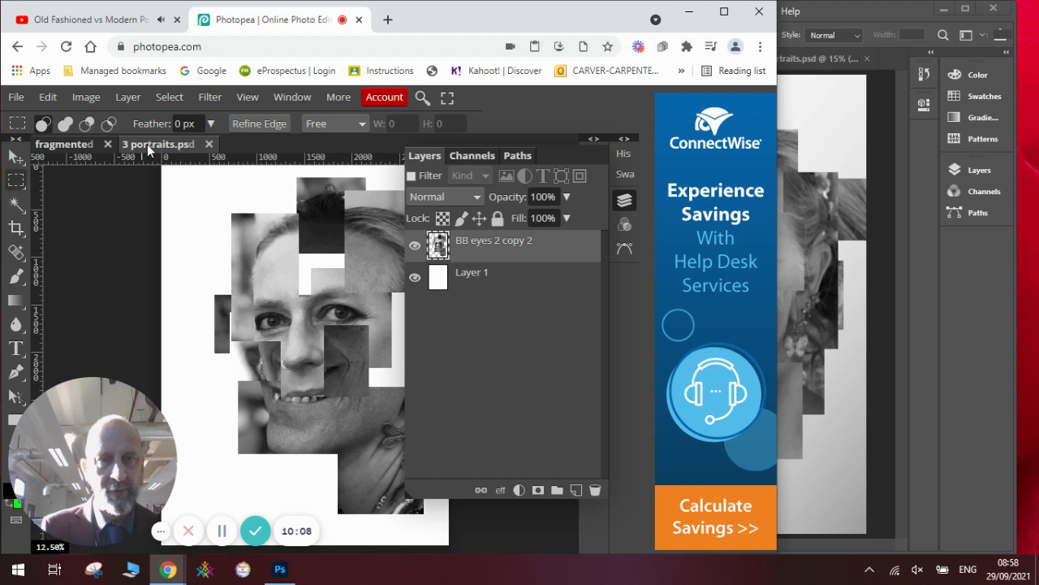
left_click(72, 146)
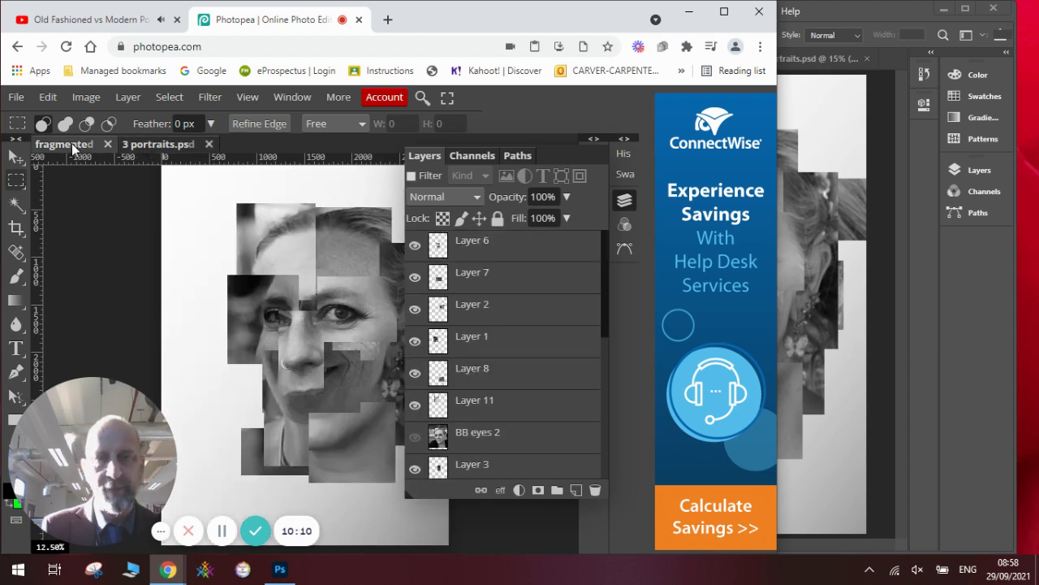
left_click(830, 99)
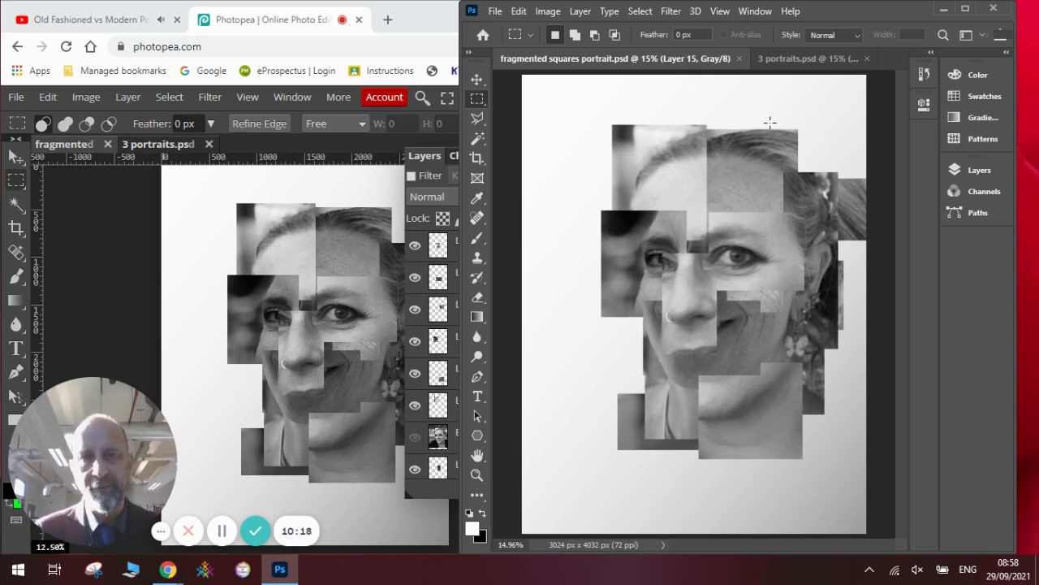
Step: Flatten the fragmented portrait to one layer, discarding hidden layers
left_click(551, 13)
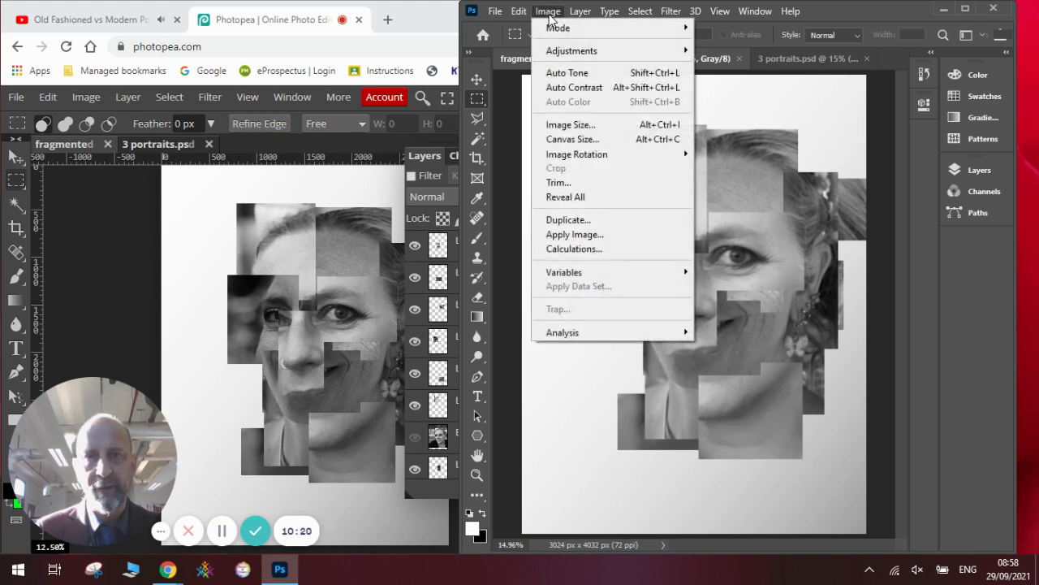
left_click(549, 12)
left_click(580, 11)
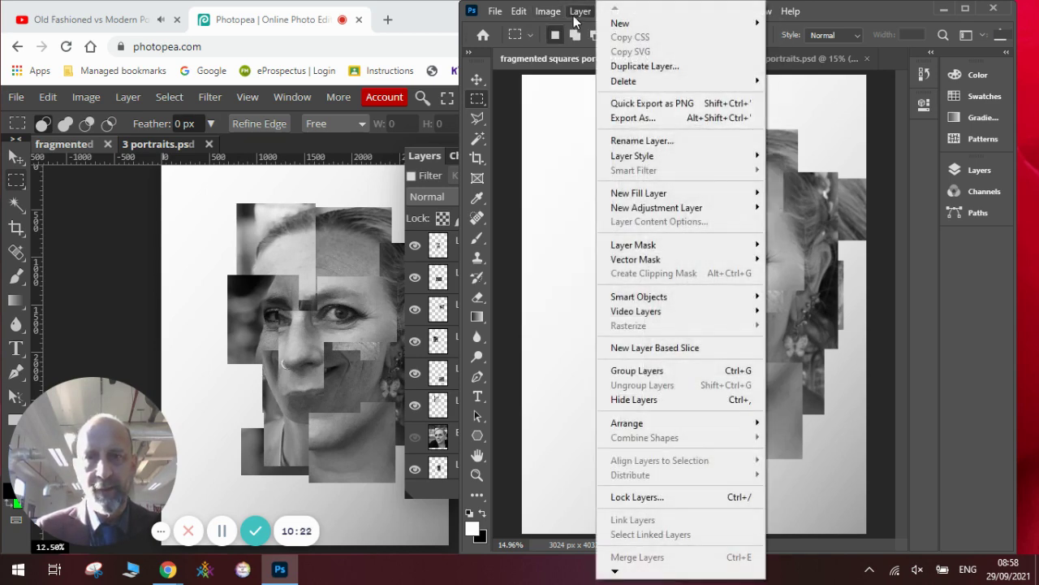
mouse_move(614, 573)
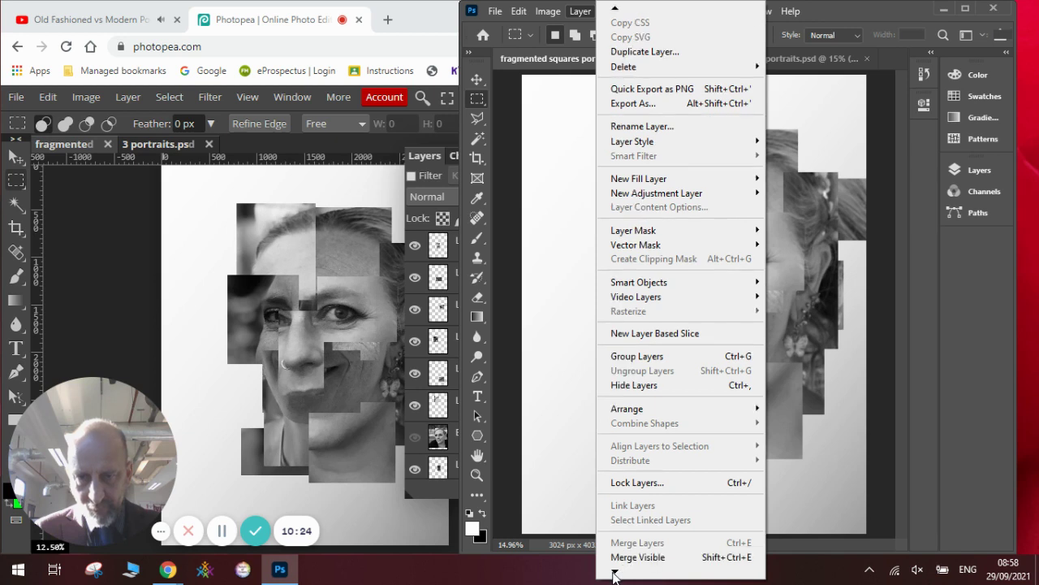
left_click(639, 557)
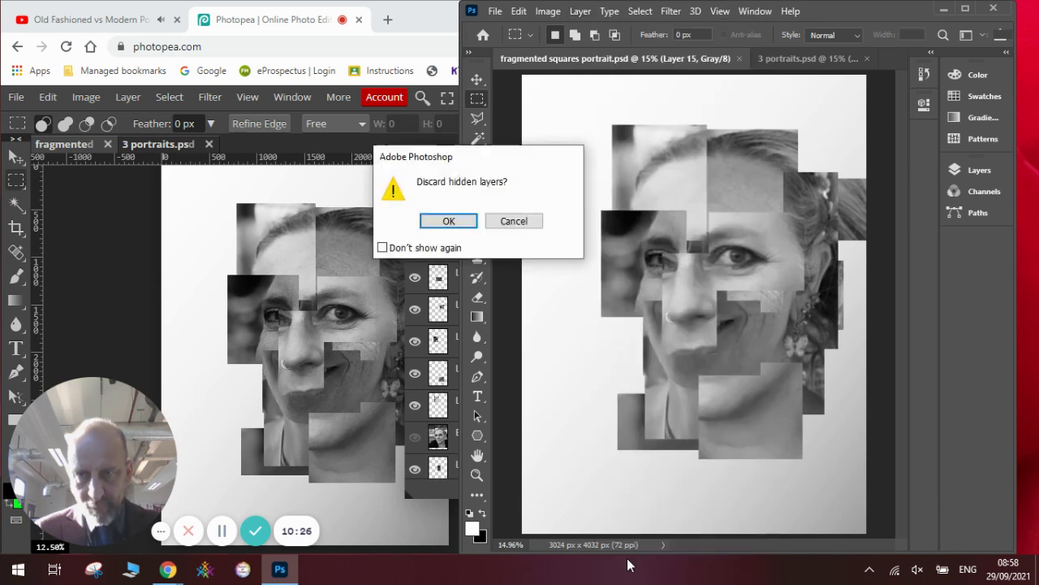
left_click(449, 220)
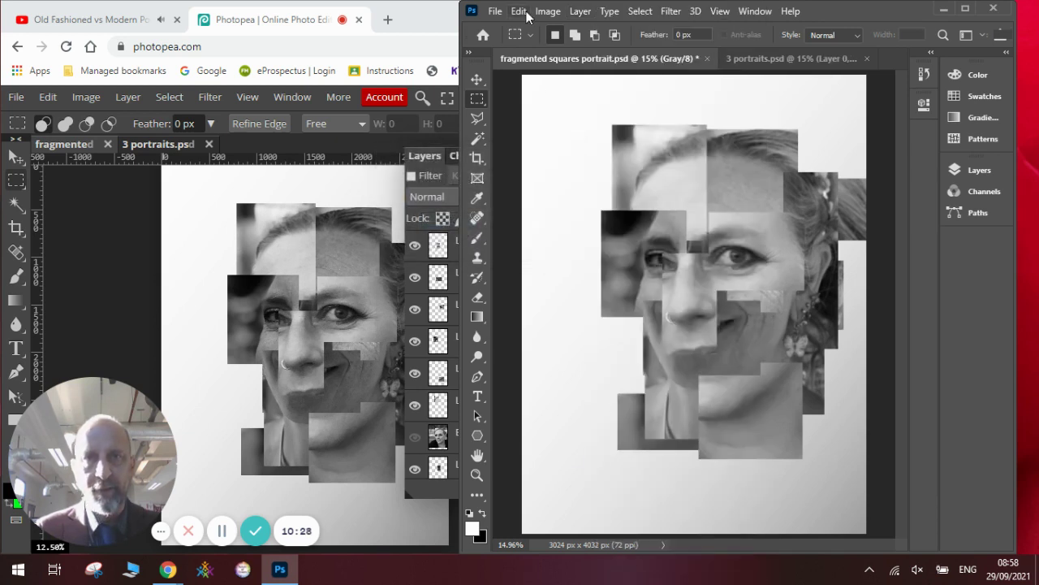
Step: Apply Brightness/Contrast with contrast 51 and brightness -29
left_click(546, 11)
mouse_move(560, 50)
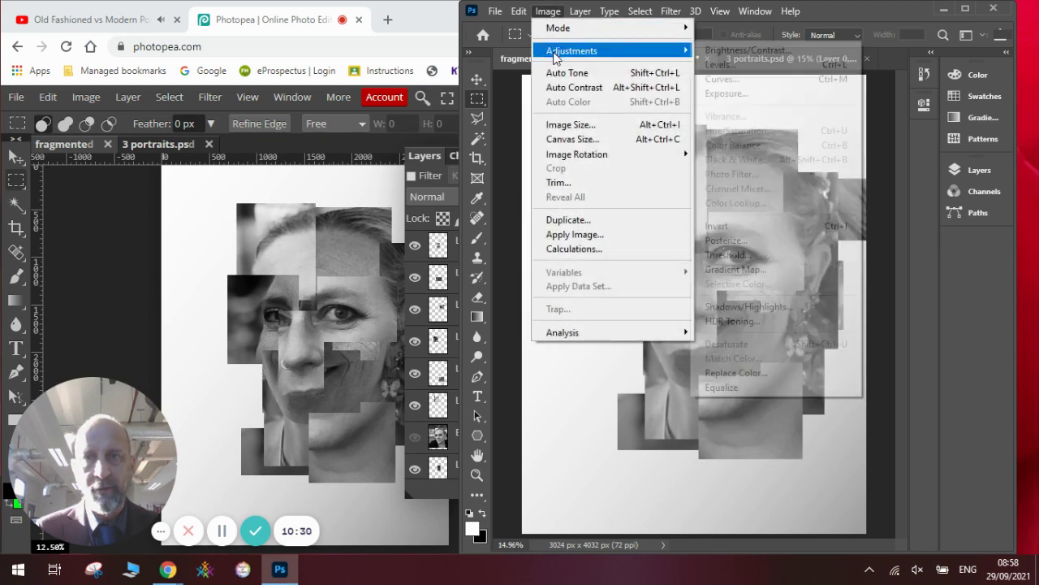
left_click(758, 49)
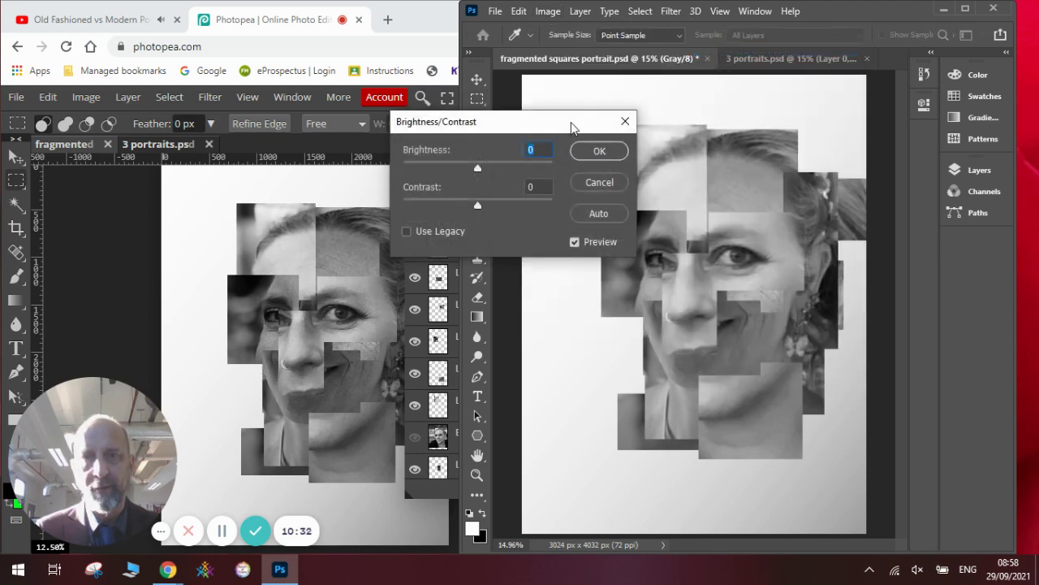
left_click_drag(572, 122, 839, 59)
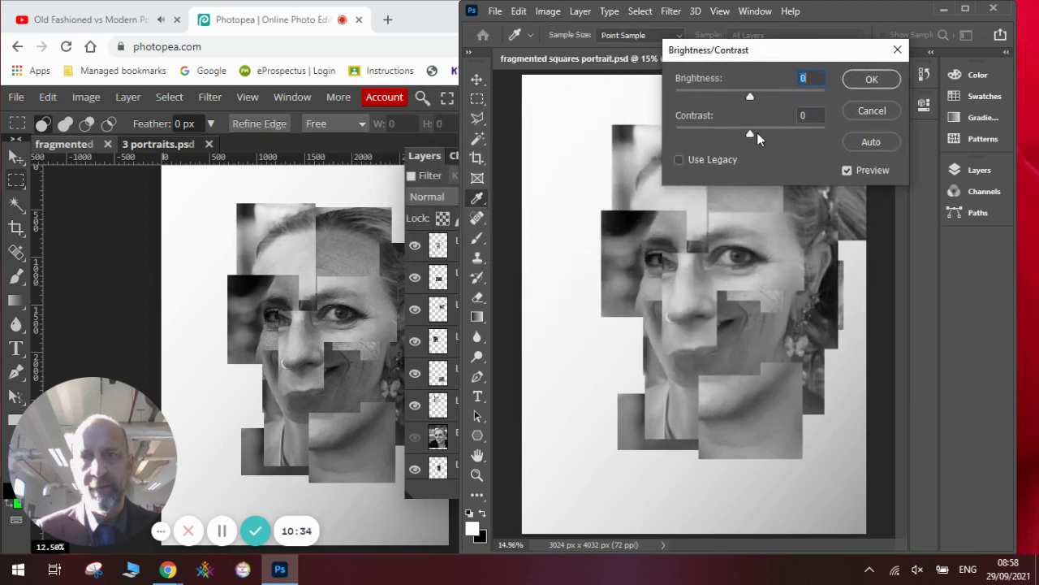
left_click_drag(756, 133, 789, 134)
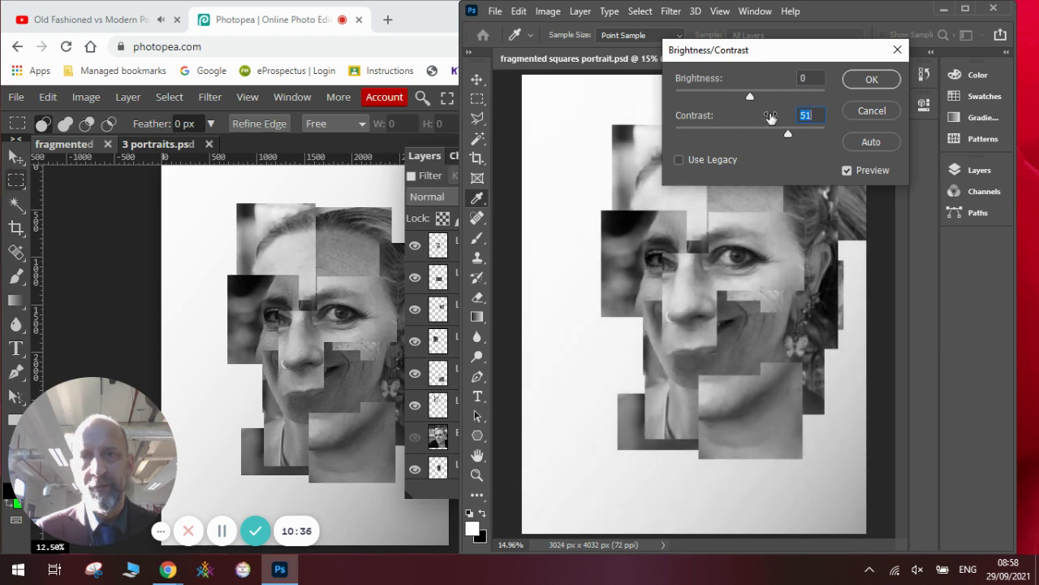
left_click_drag(752, 97, 736, 94)
left_click(872, 80)
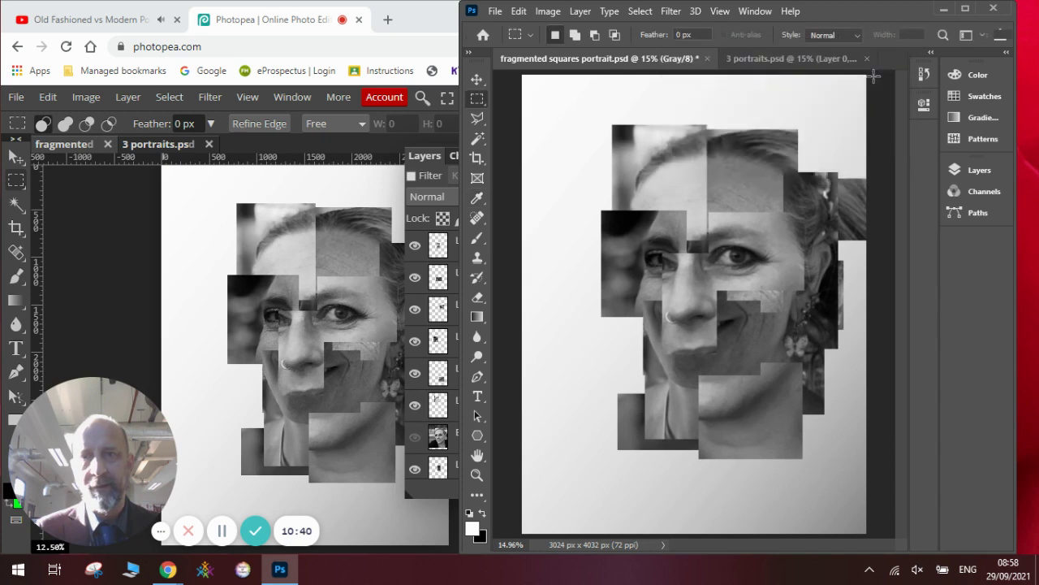